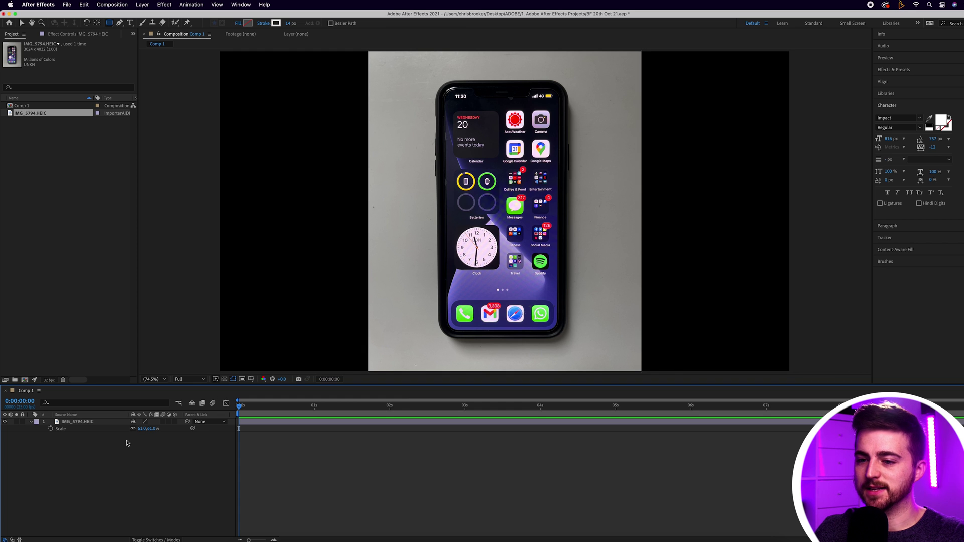
Step: Draw a rectangle around the phone in the photo, with no fill and a solid color stroke
mouse_move(437, 78)
left_mouse_down()
mouse_move(497, 151)
mouse_move(568, 340)
left_mouse_up()
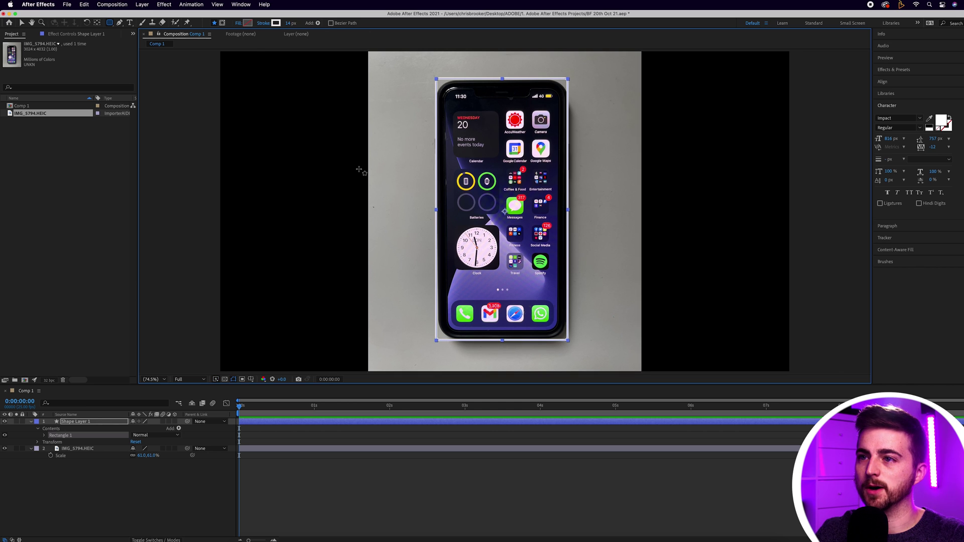
left_click(238, 23)
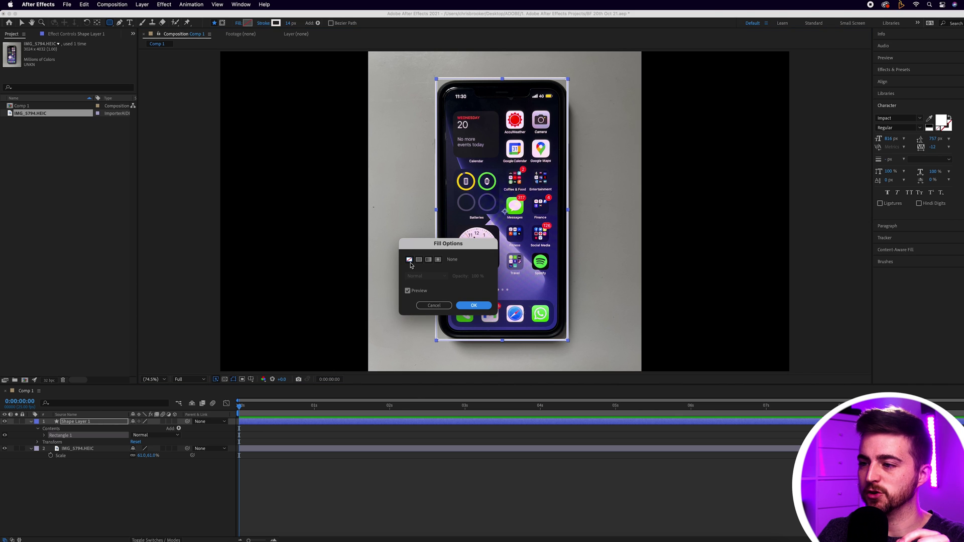
left_click(470, 306)
left_click(265, 24)
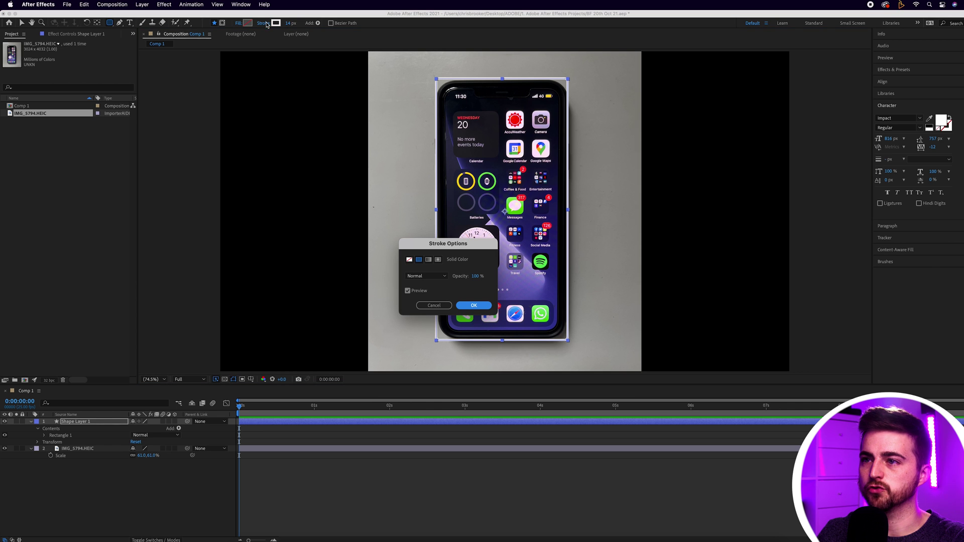
left_click(420, 262)
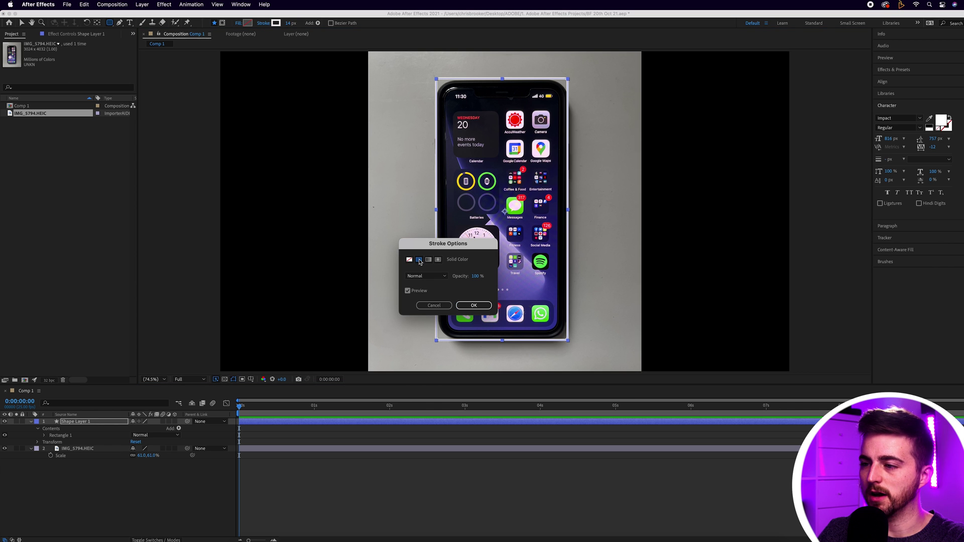
left_click(472, 307)
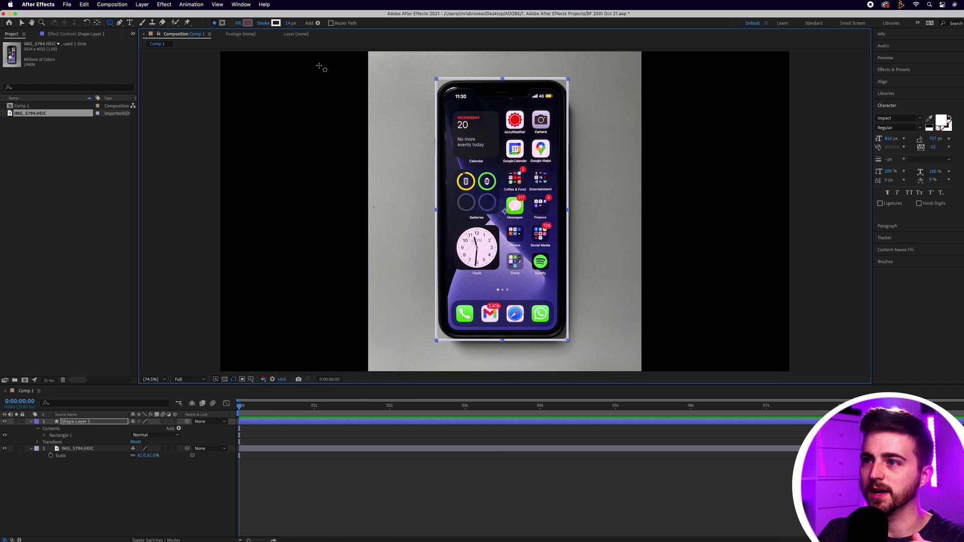
Step: Set the phone outline's stroke color to white (FFFFFF) and its width to 34 px, and deselect the layer
left_click(276, 23)
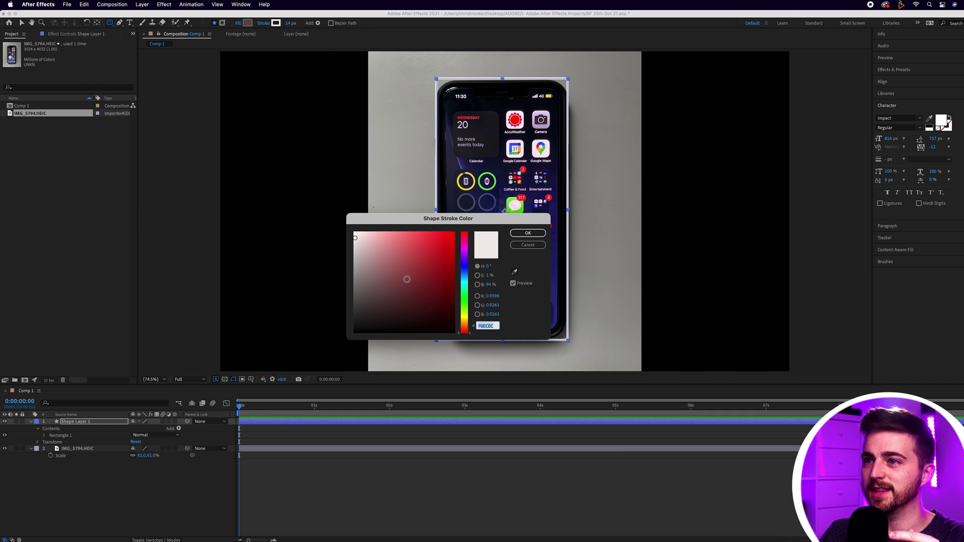
left_click_drag(354, 243, 348, 219)
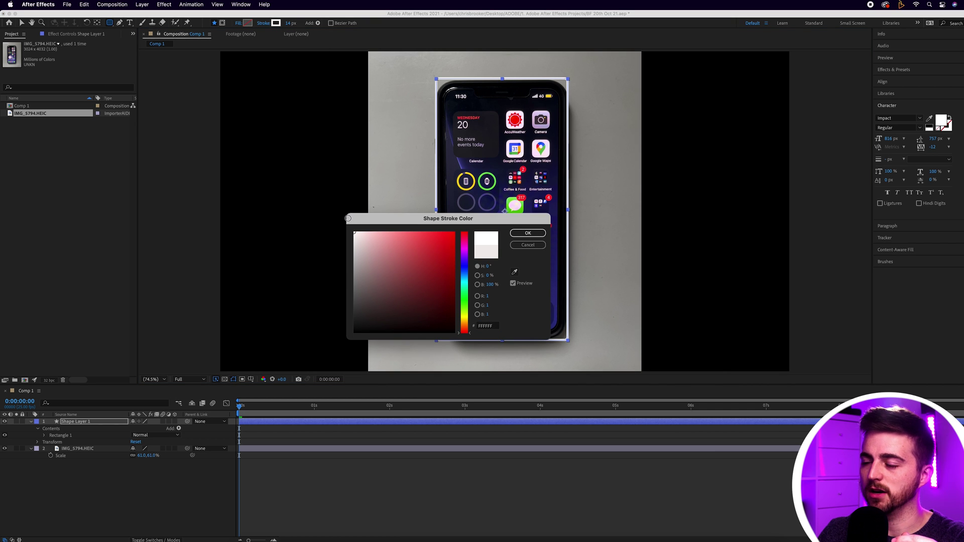
left_click(528, 233)
left_click_drag(290, 26, 297, 25)
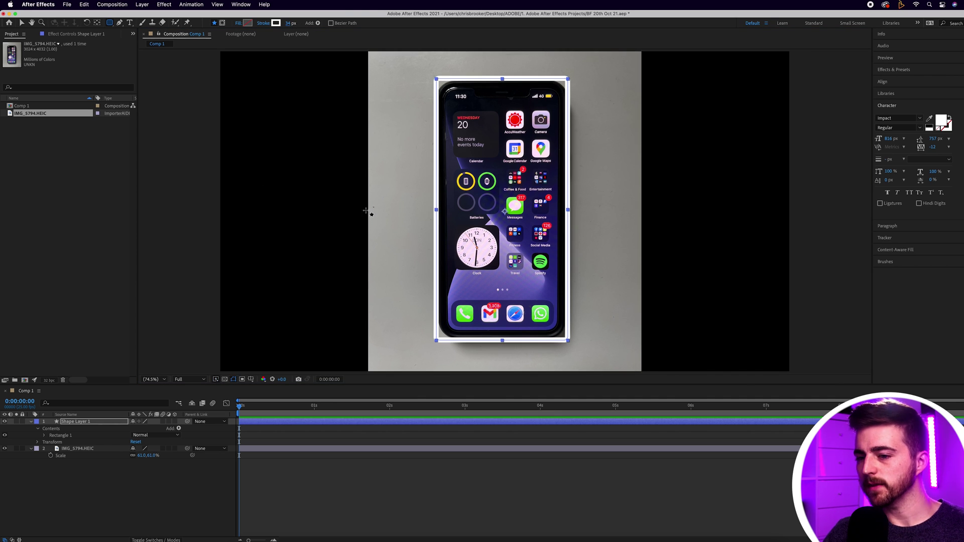
left_click(42, 485)
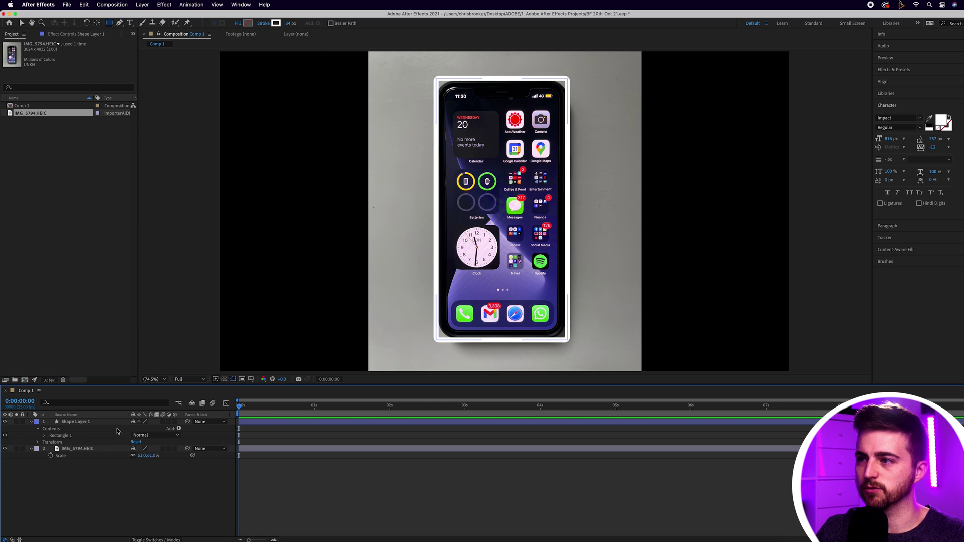
Step: Hide and show the phone photo layer to view the white rectangle outline on its own
left_click(5, 449)
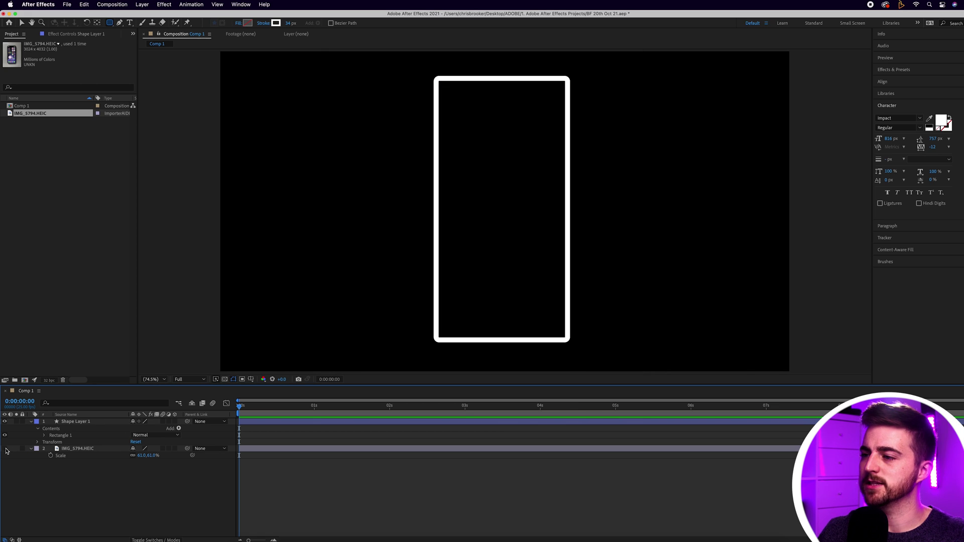
left_click(5, 448)
key("g")
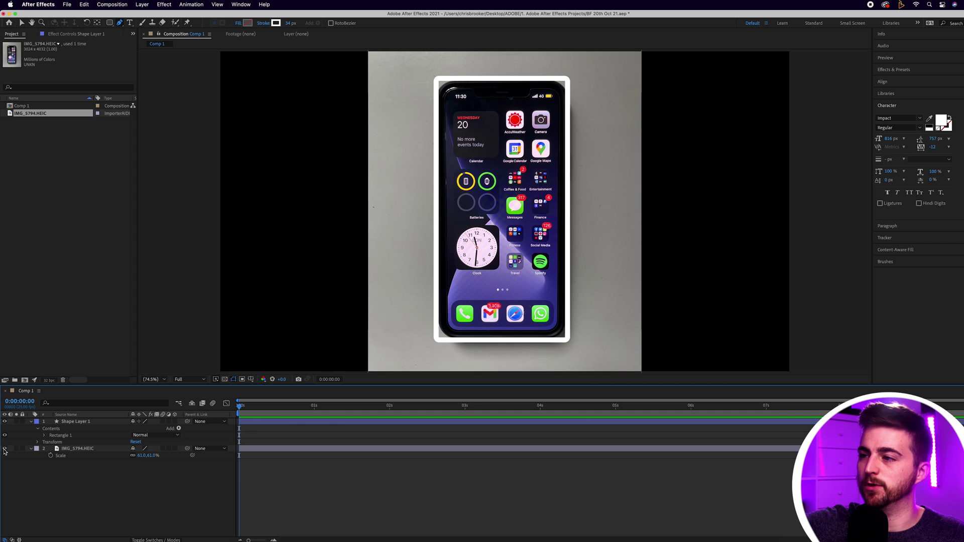
left_click(5, 449)
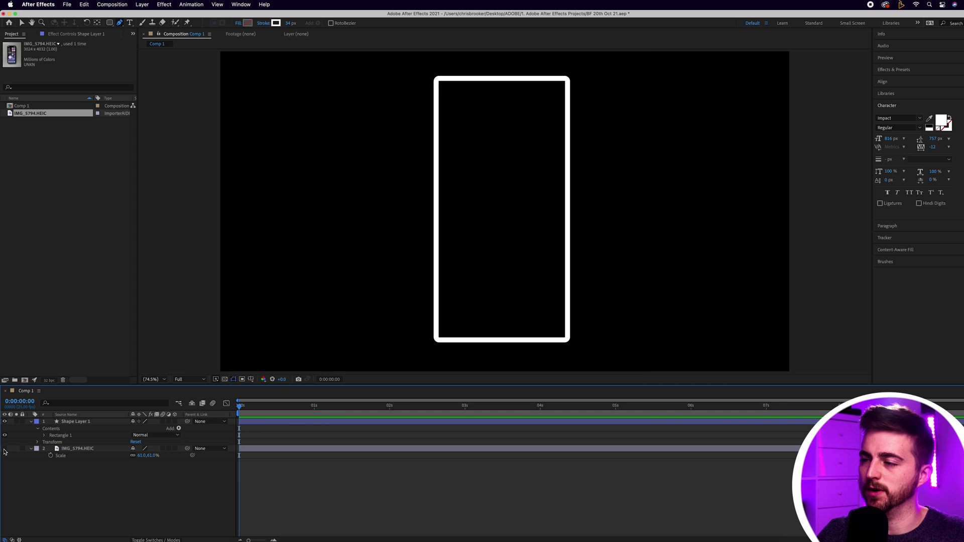
left_click(5, 449)
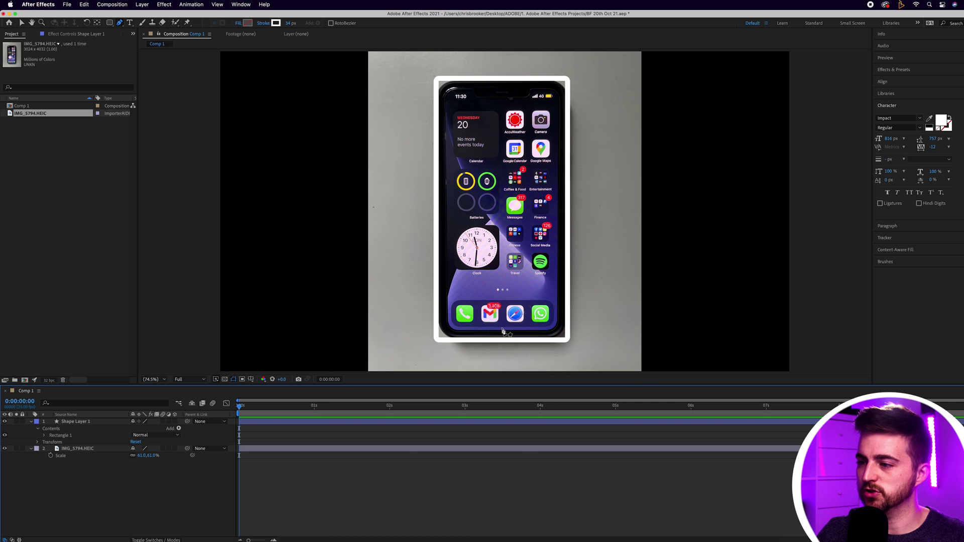
Step: Trace the top edge and right side of the phone's dock with the Pen tool, curving the path around the corners
scroll(502, 332, "up", 2)
scroll(539, 304, "down", 2)
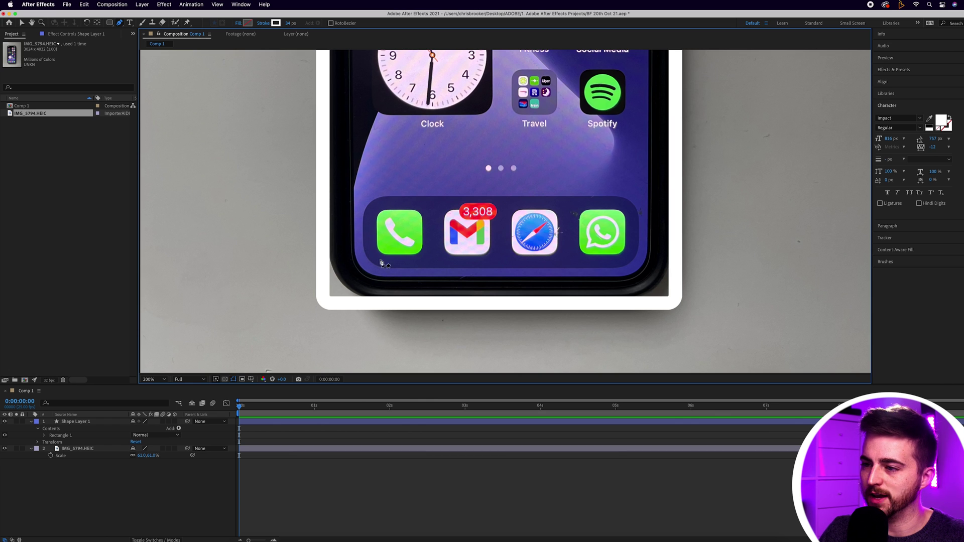
mouse_move(109, 22)
left_mouse_down()
mouse_move(129, 34)
mouse_move(120, 28)
left_mouse_up()
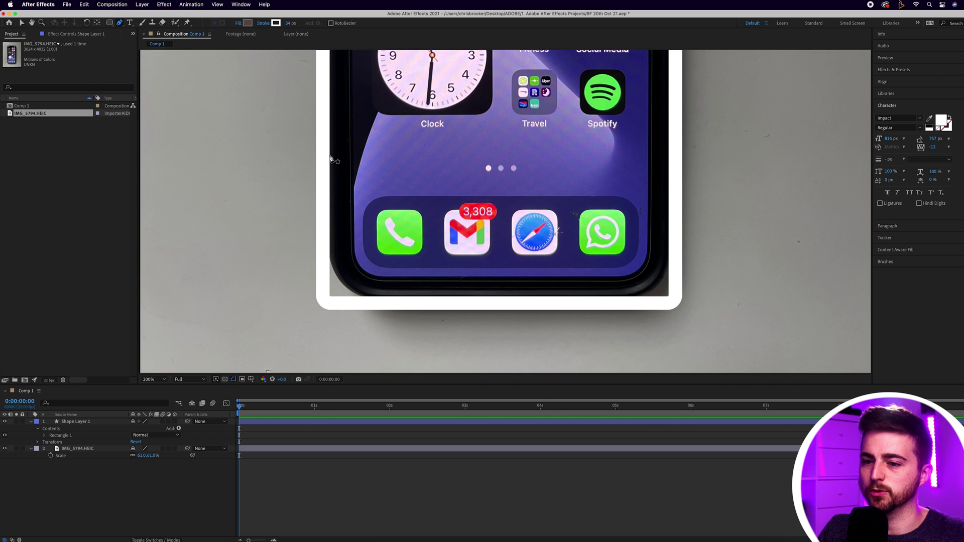
left_click(386, 196)
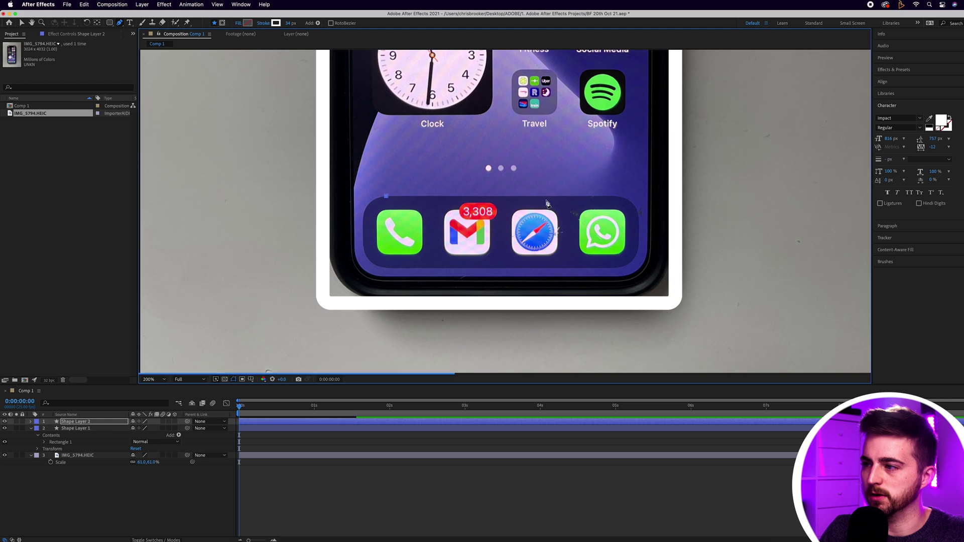
left_click(616, 197)
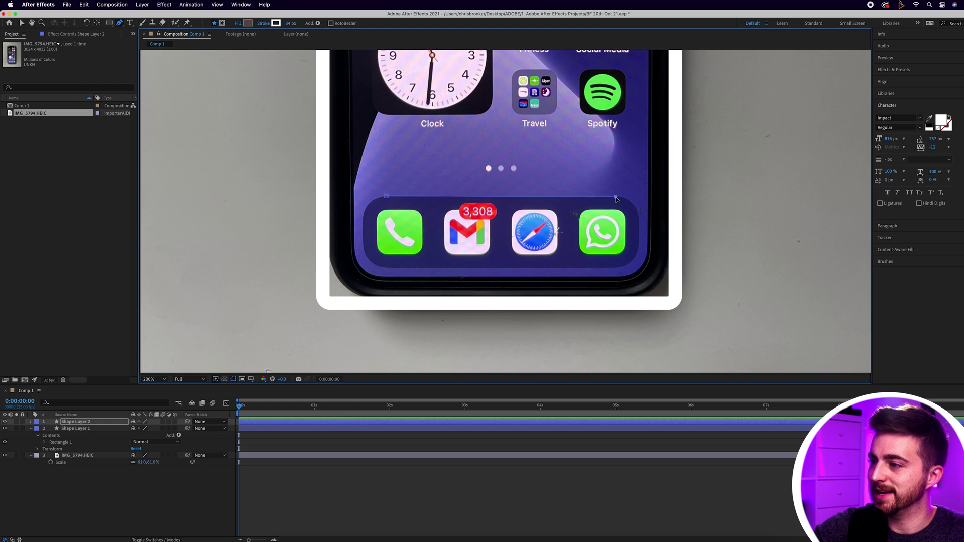
left_click(639, 221)
left_click_drag(638, 221, 637, 245)
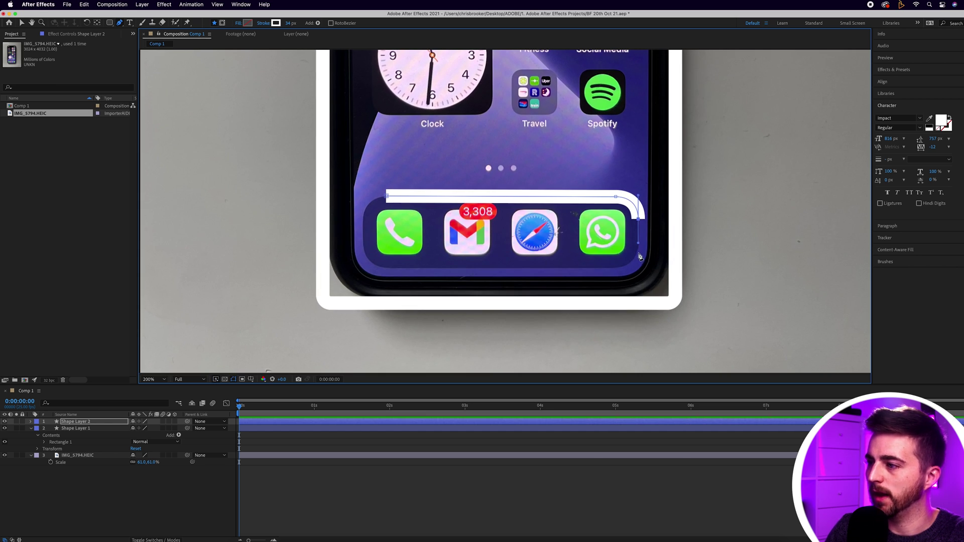
left_click_drag(624, 265, 596, 266)
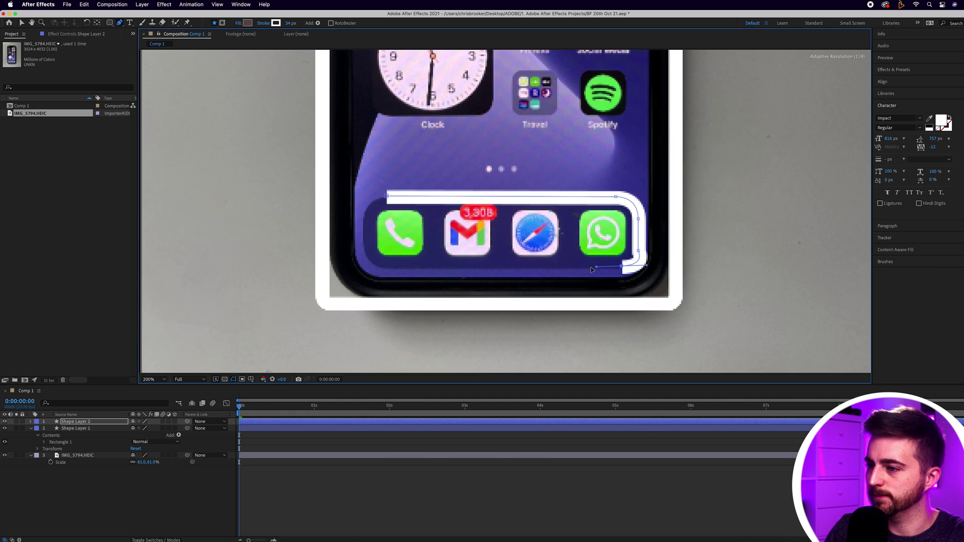
Step: Continue the dock path along its bottom and left side, closing it with a curve at the starting point
scroll(387, 271, "up", 4)
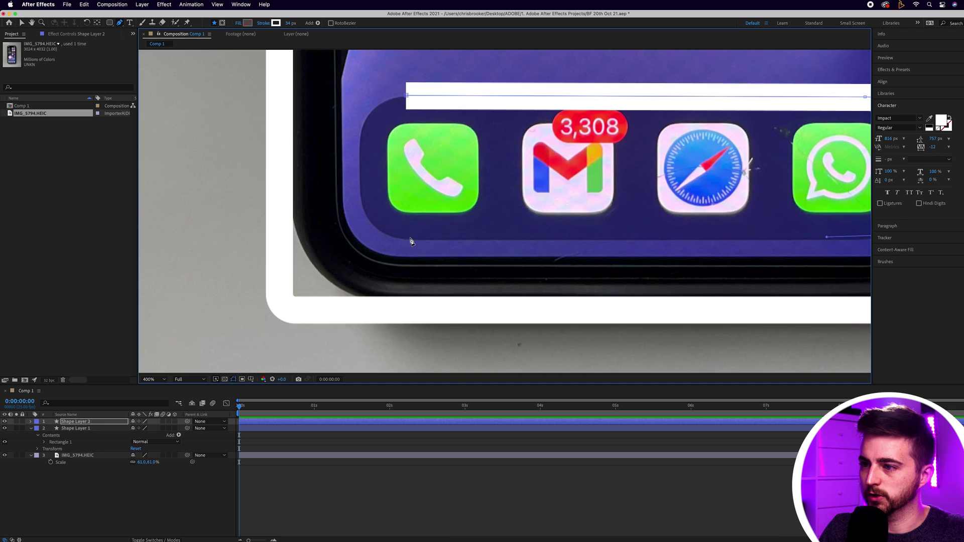
left_click_drag(361, 202, 367, 156)
scroll(363, 141, "up", 1)
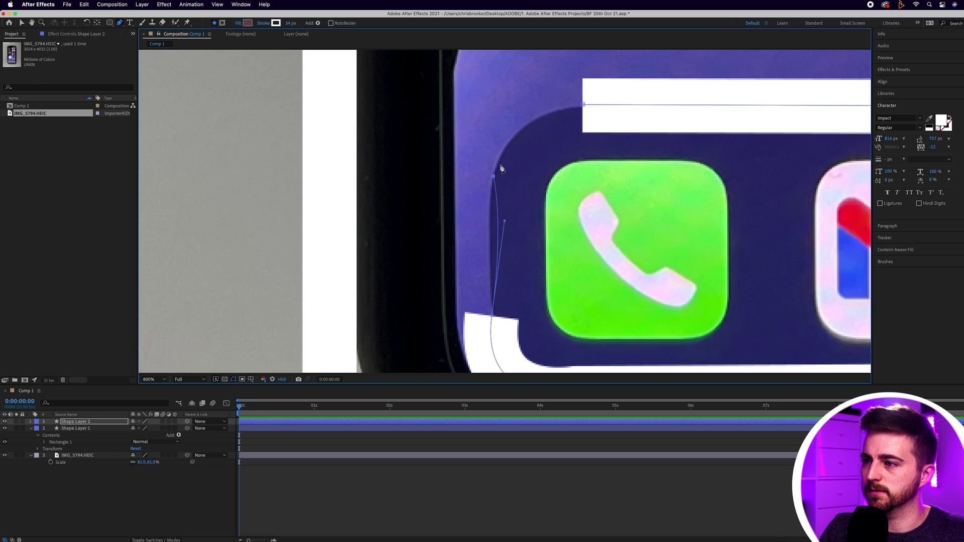
left_click(497, 179)
mouse_move(583, 105)
left_mouse_down()
mouse_move(647, 116)
mouse_move(648, 108)
left_mouse_up()
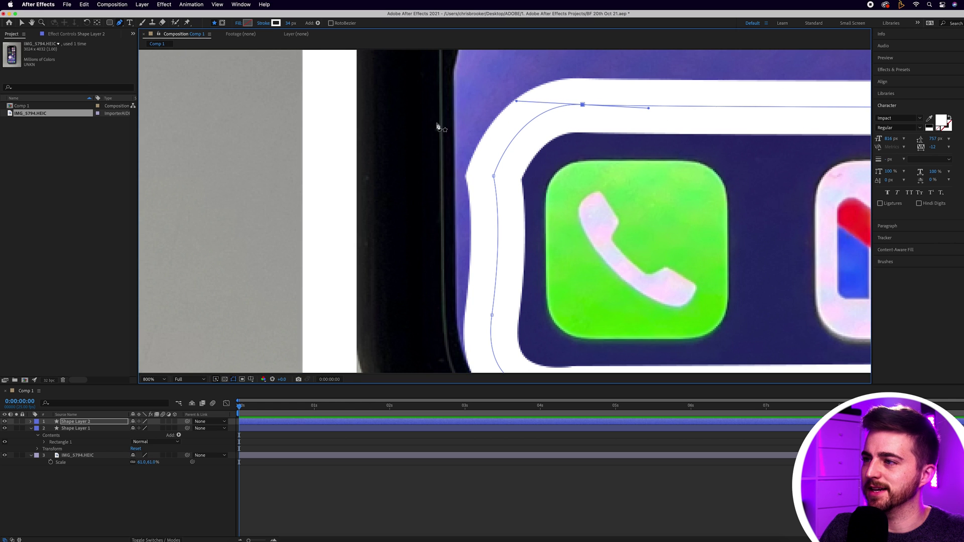
Step: Set the dock outline's stroke width to 13 px and deselect the layer with the whole composition in view
mouse_move(291, 23)
left_mouse_down()
mouse_move(274, 24)
mouse_move(286, 25)
left_mouse_up()
left_click(161, 379)
left_click(161, 388)
key("v")
left_click(453, 505)
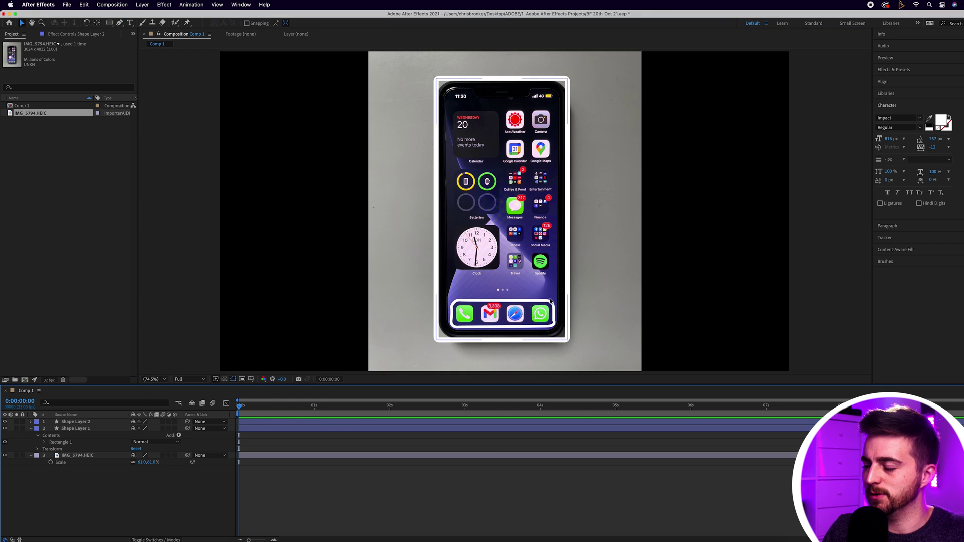
left_click(66, 423)
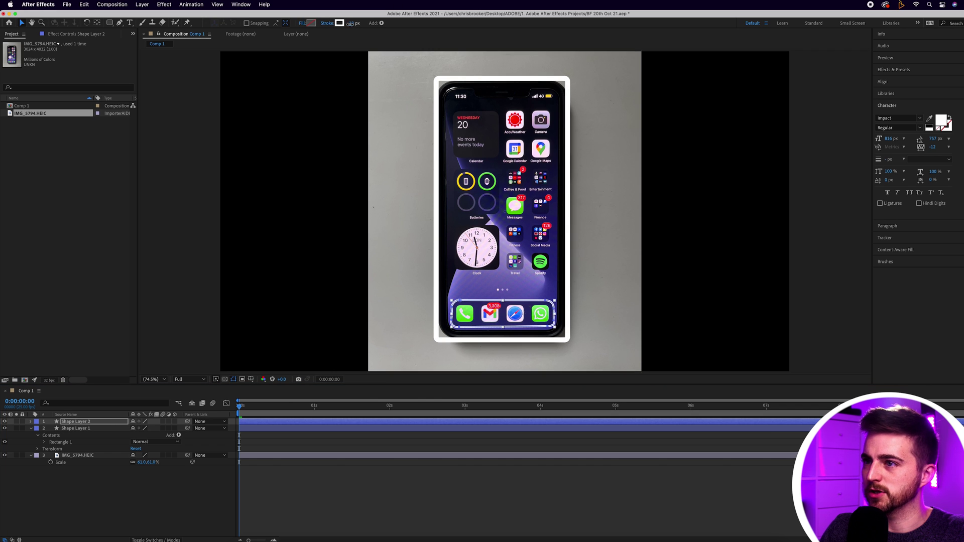
left_click(449, 496)
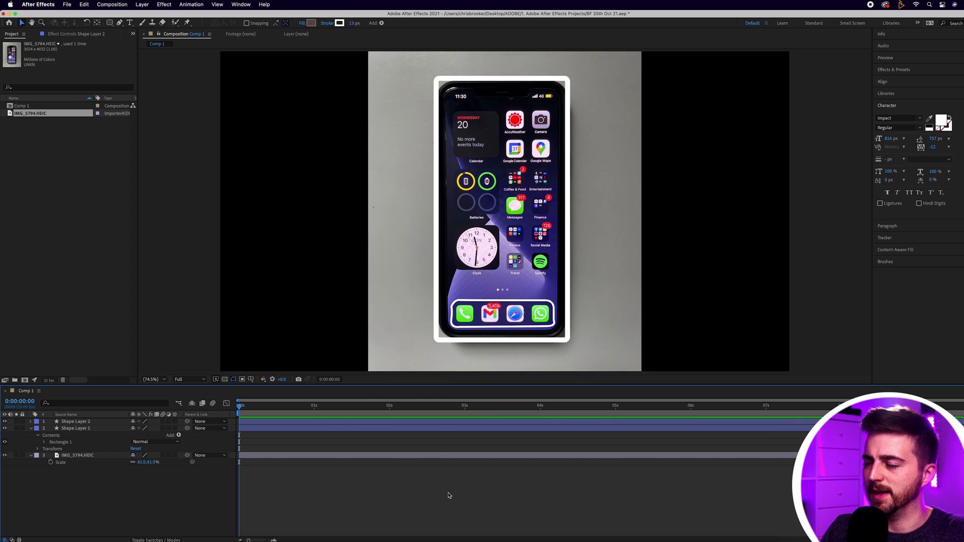
Step: Draw a rectangle outline around the Clock widget on the phone screen and deselect it
left_click(5, 455)
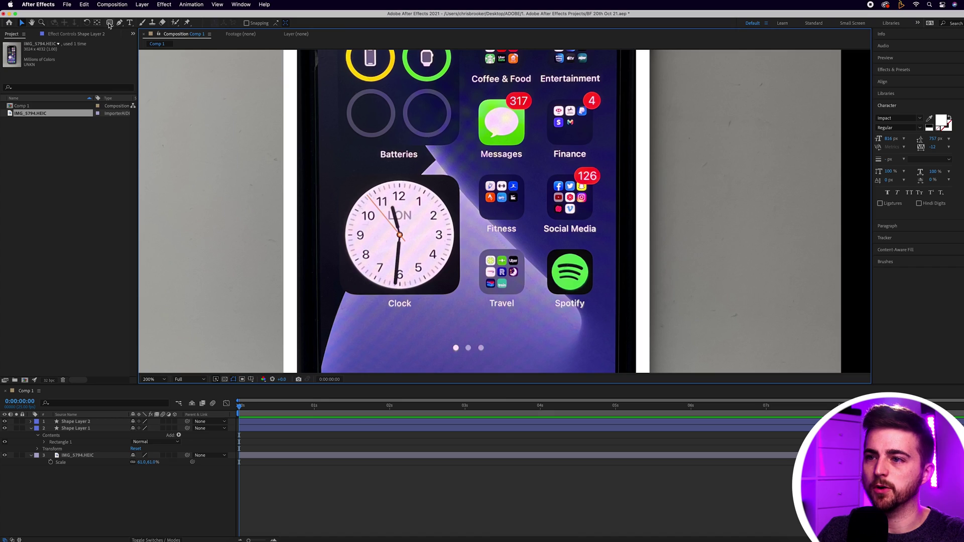
left_click(110, 24)
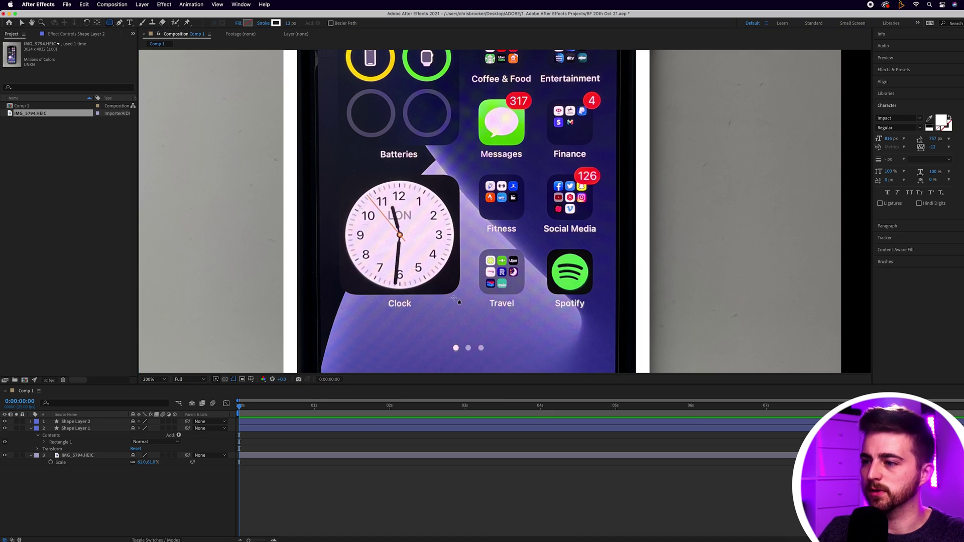
left_click_drag(459, 295, 338, 177)
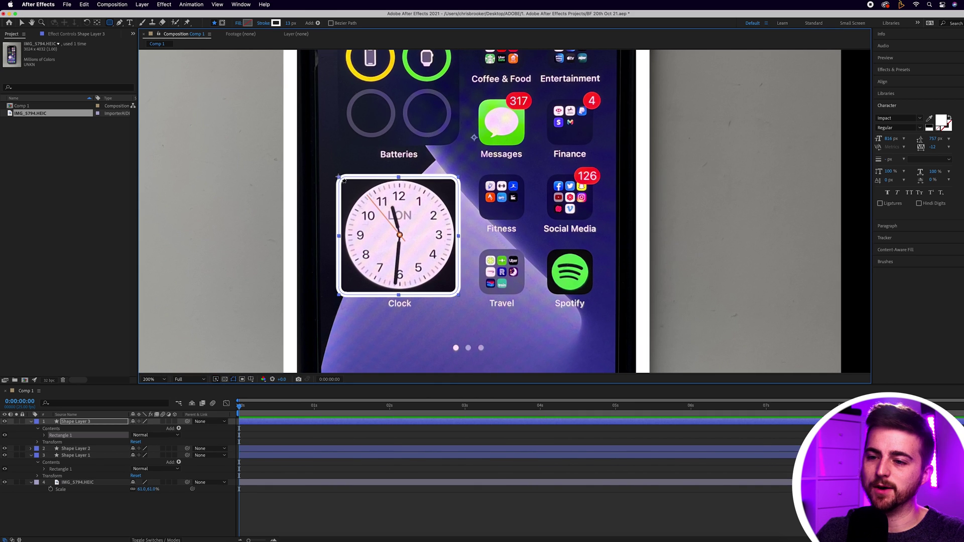
left_click(153, 379)
left_click(155, 387)
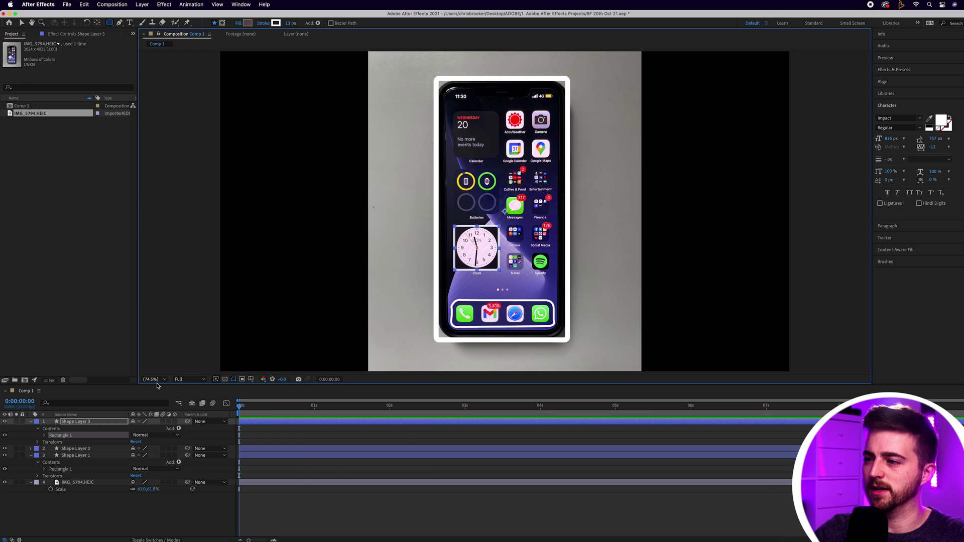
key("v")
left_click(401, 528)
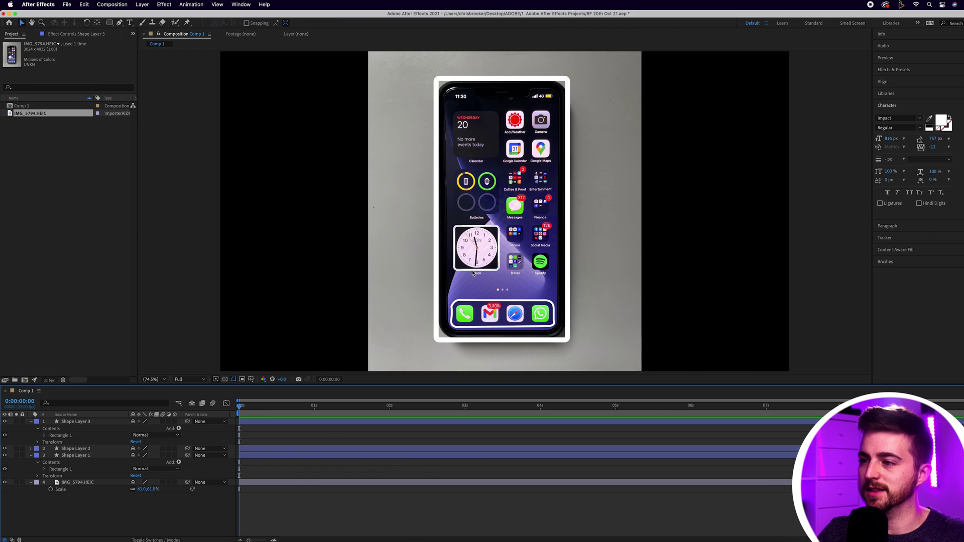
Step: Add Trim Paths to the Clock widget outline layer's contents and reveal the trim properties
left_click(475, 254)
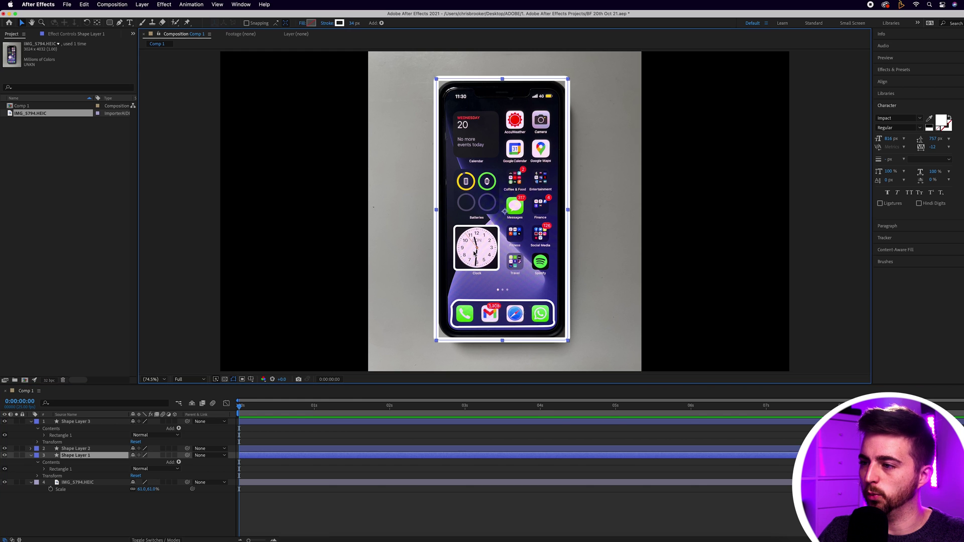
left_click(87, 421)
key("period")
key("period")
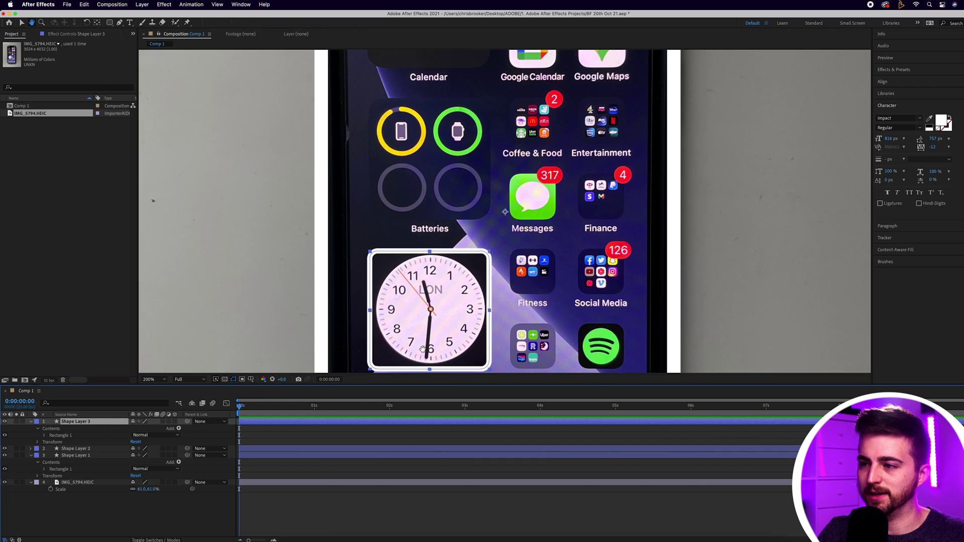
left_click_drag(428, 341, 518, 217)
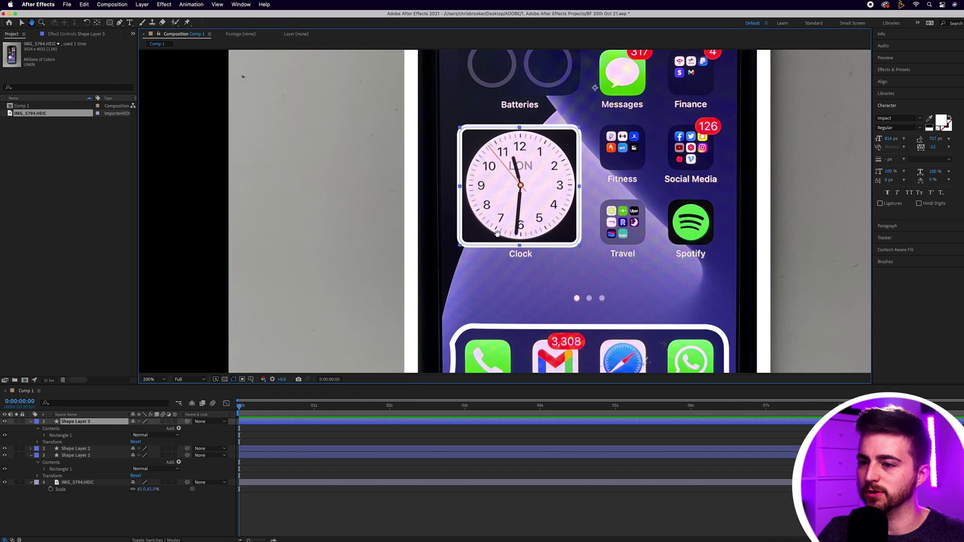
left_click(50, 428)
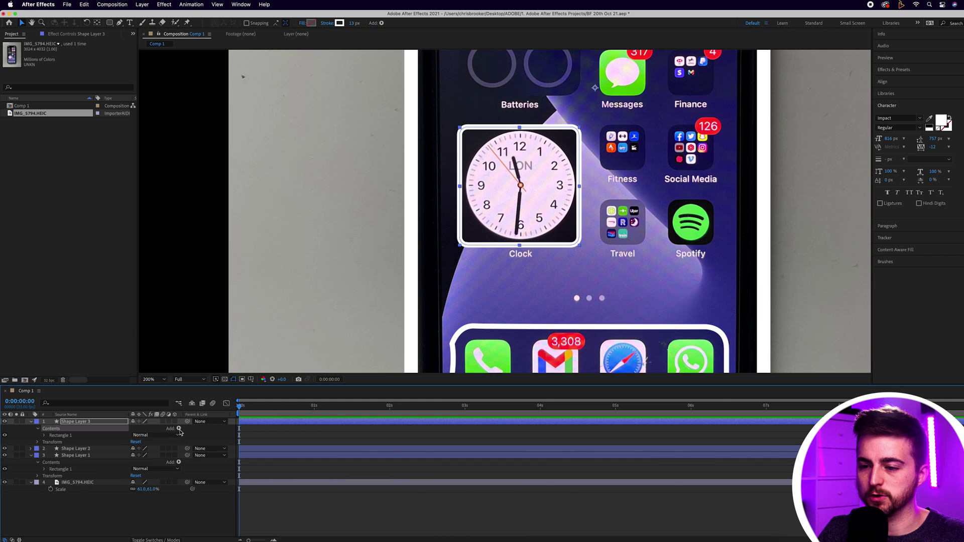
left_click(179, 430)
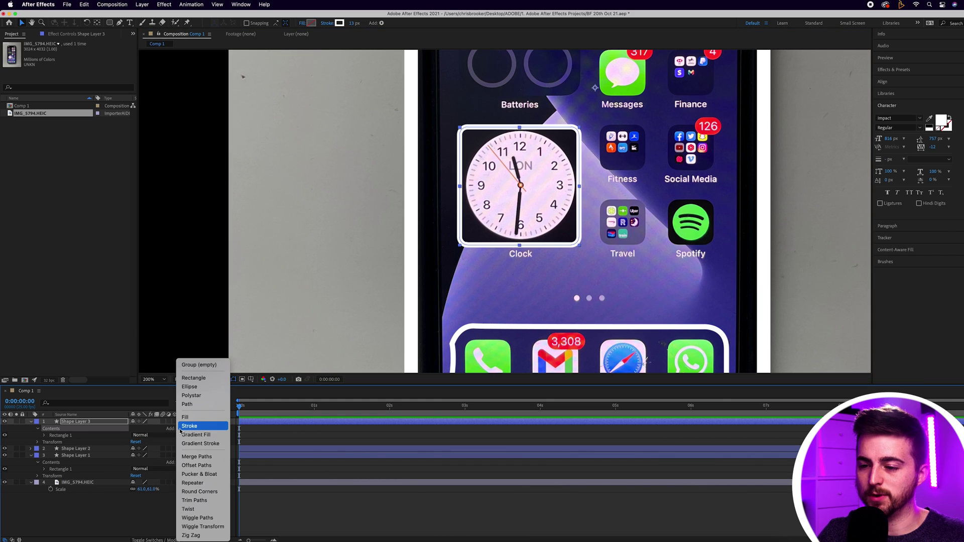
left_click(194, 501)
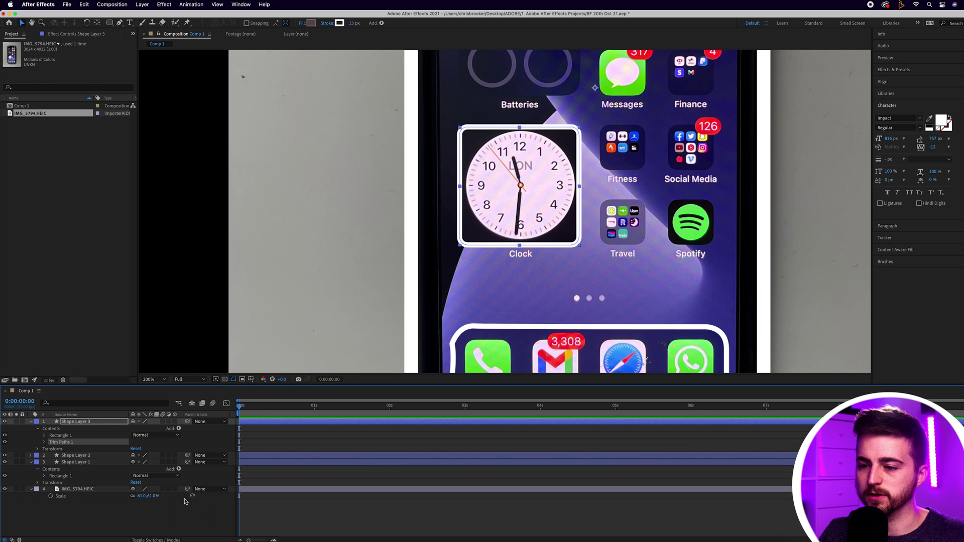
left_click(45, 442)
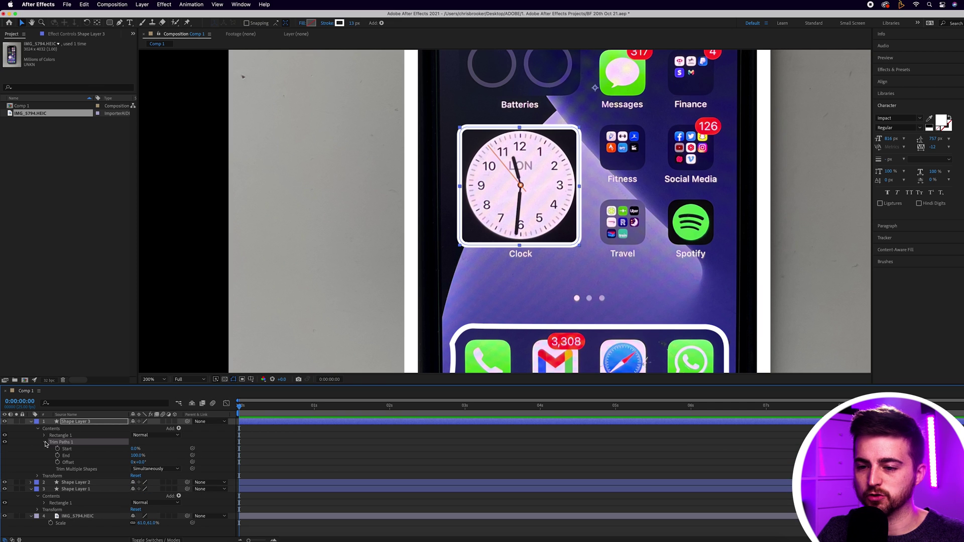
Step: Keyframe the Trim Paths End value from 0% at the start of the timeline to 100% at one second
left_click_drag(132, 458, 67, 456)
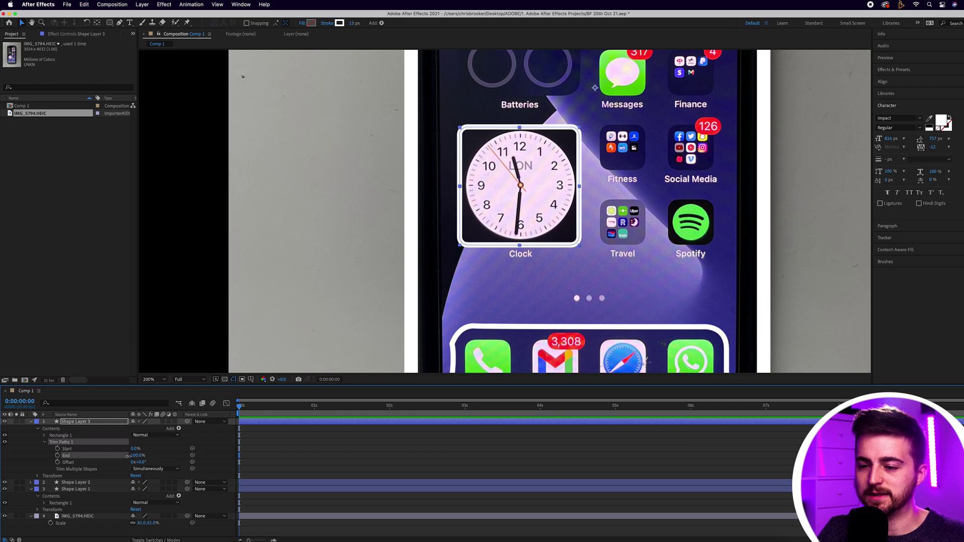
left_click(57, 456)
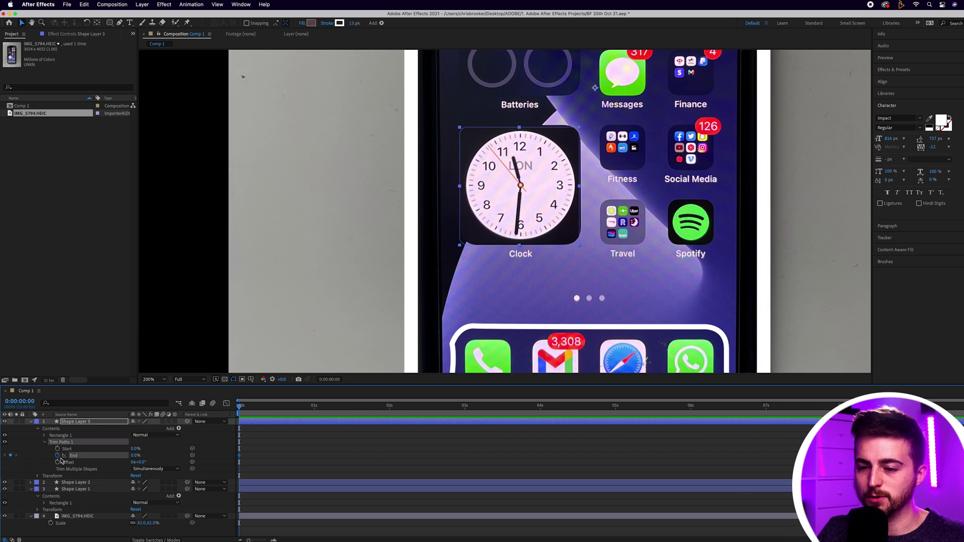
left_click_drag(261, 415, 314, 407)
left_click_drag(135, 458, 271, 460)
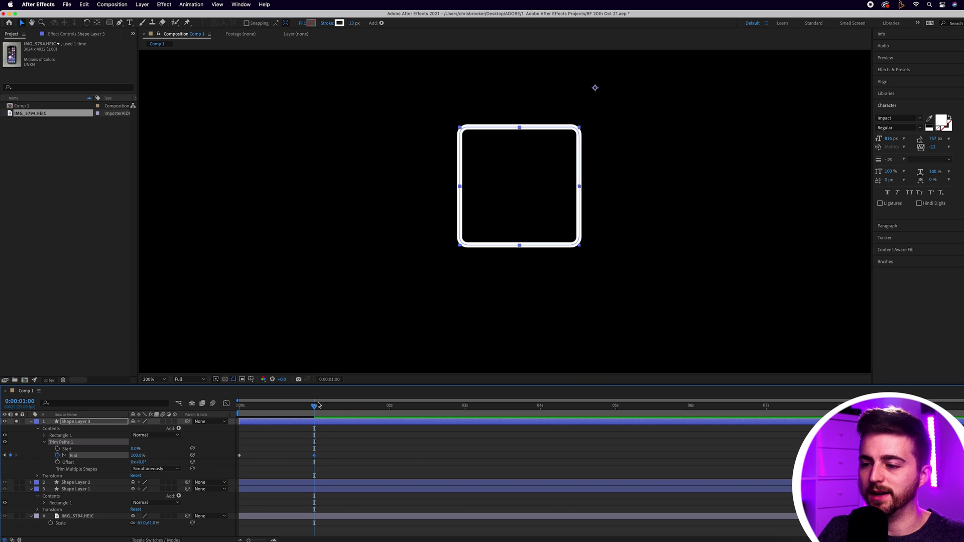
Step: Play back the Clock outline's draw-on animation from the start
left_click_drag(316, 405, 157, 410)
key("space")
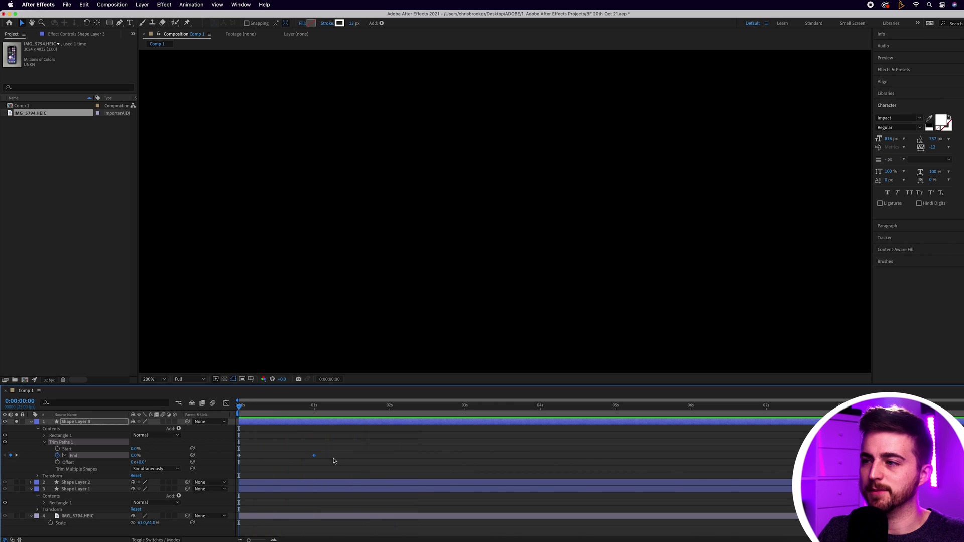
key("space")
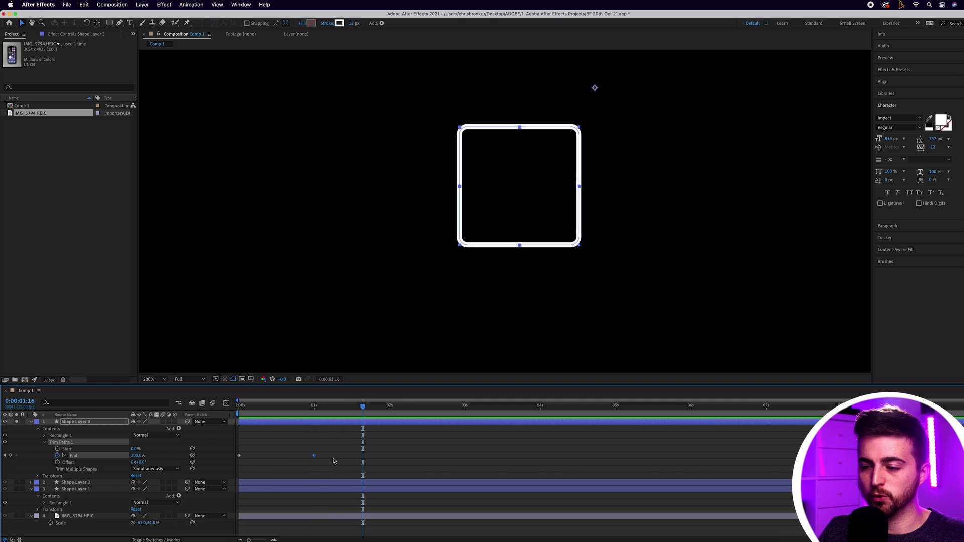
Step: Apply Easy Ease to both Trim Paths End keyframes and preview the animation from the start
left_click_drag(344, 442, 196, 464)
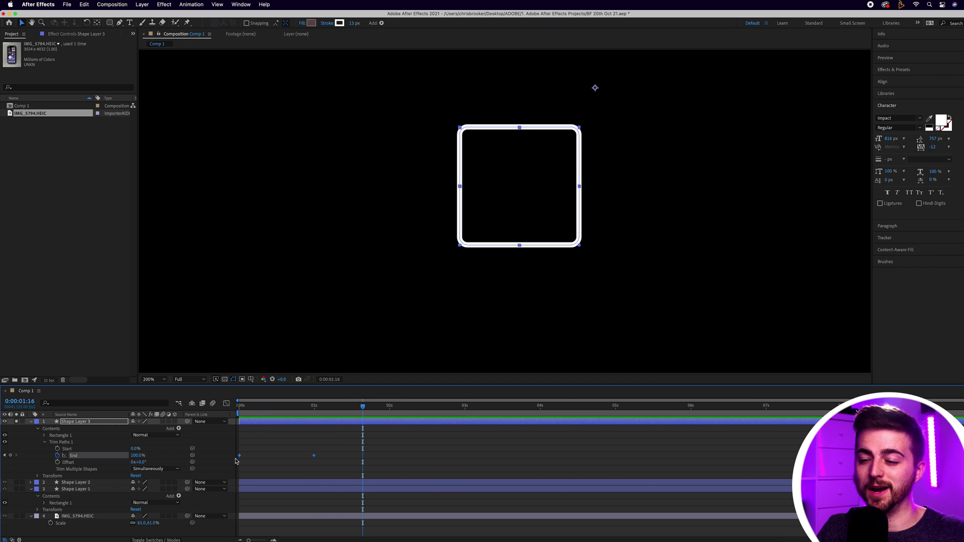
mouse_move(239, 457)
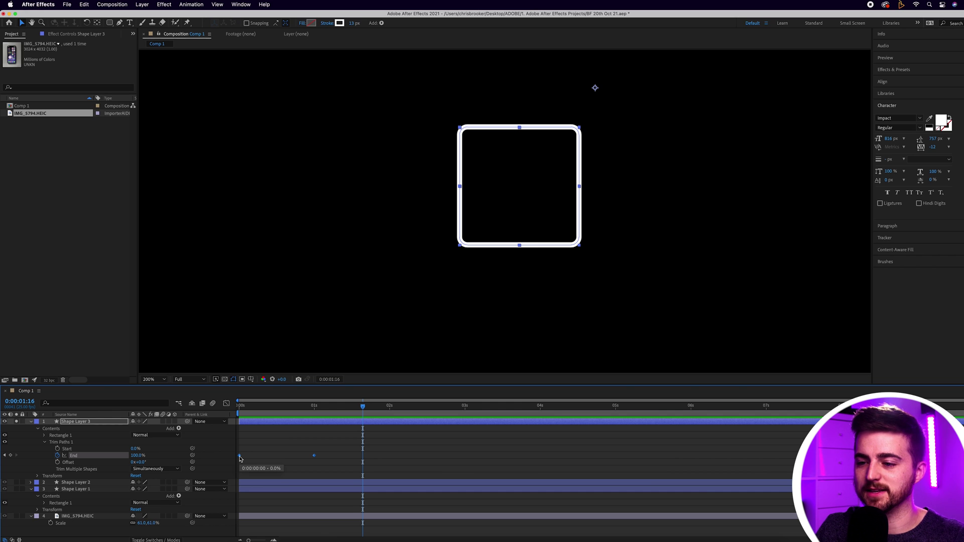
left_click(302, 452)
left_click_drag(335, 444, 188, 472)
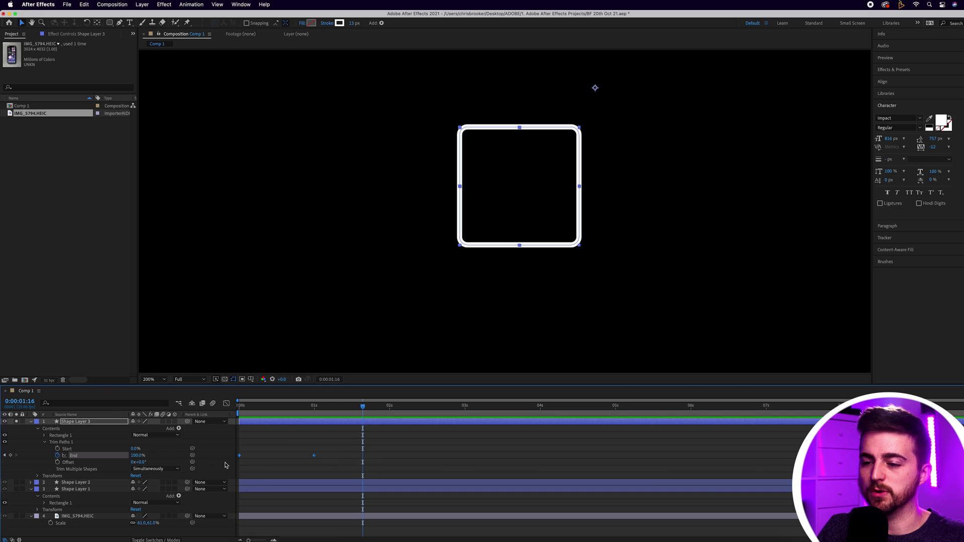
right_click(239, 457)
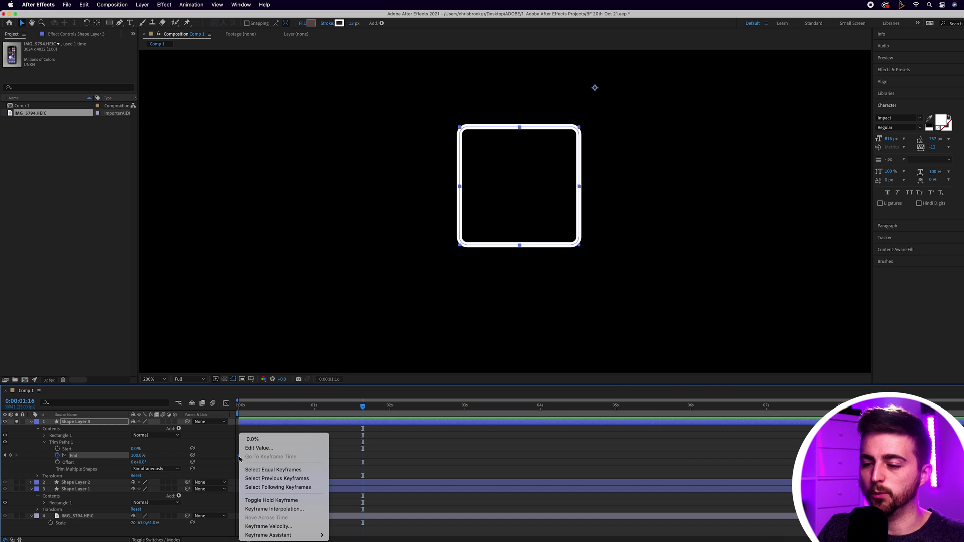
mouse_move(314, 537)
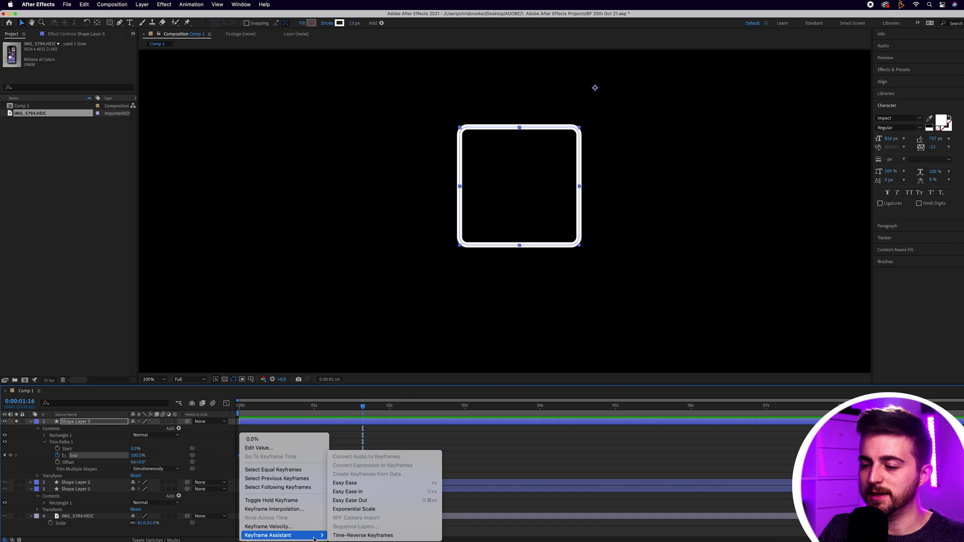
left_click(345, 484)
key("Home")
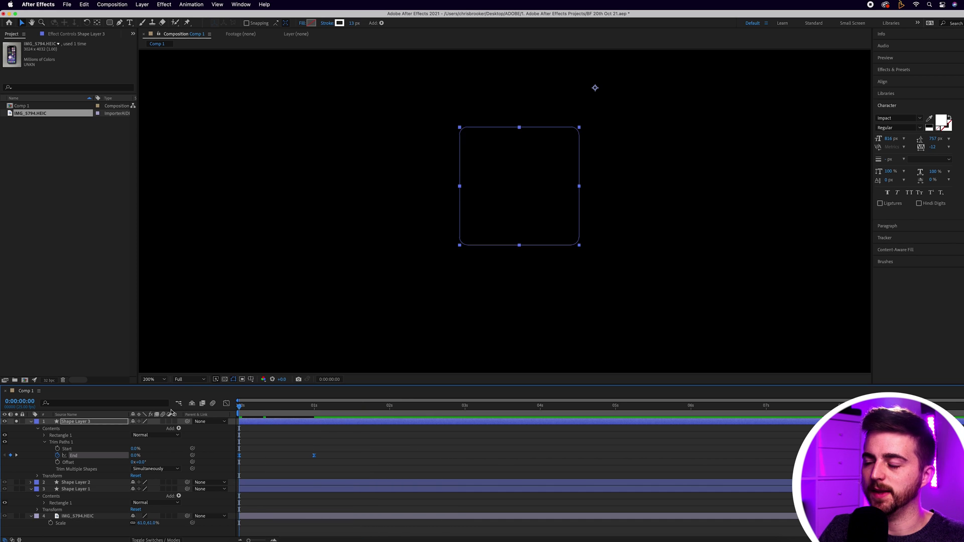
key("space")
key("space")
Step: Fit the whole composition in view, turn off solo for the Clock outline layer and rename it Widget
left_click(154, 379)
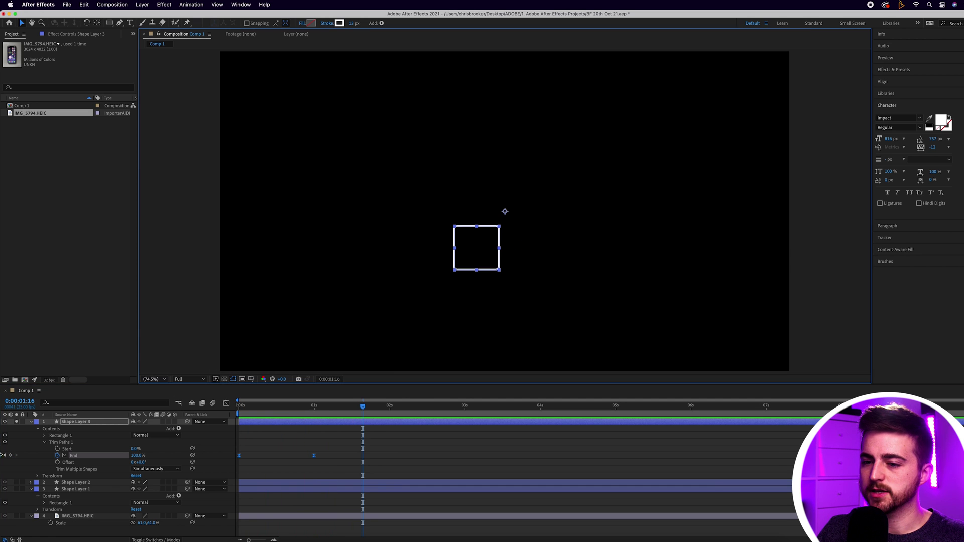
left_click(16, 421)
left_click(91, 424)
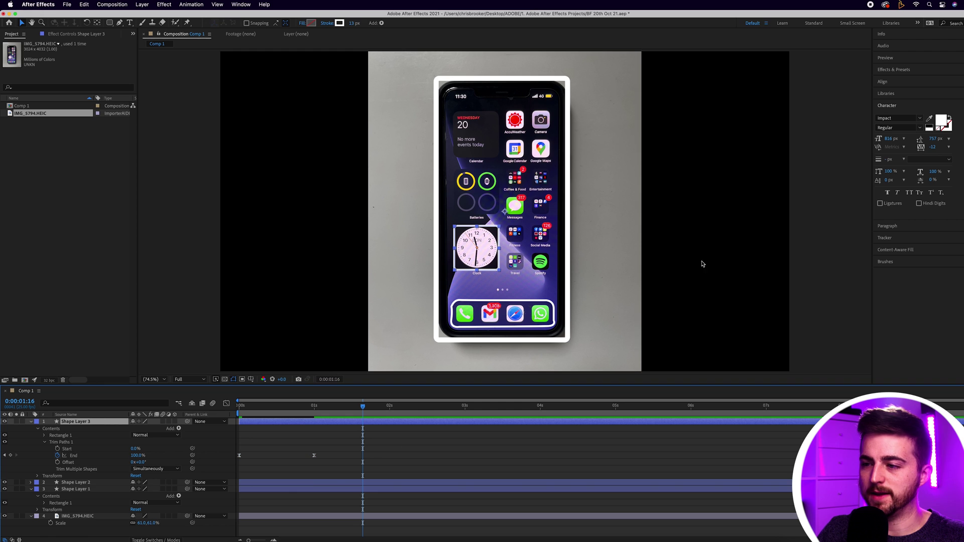
right_click(81, 425)
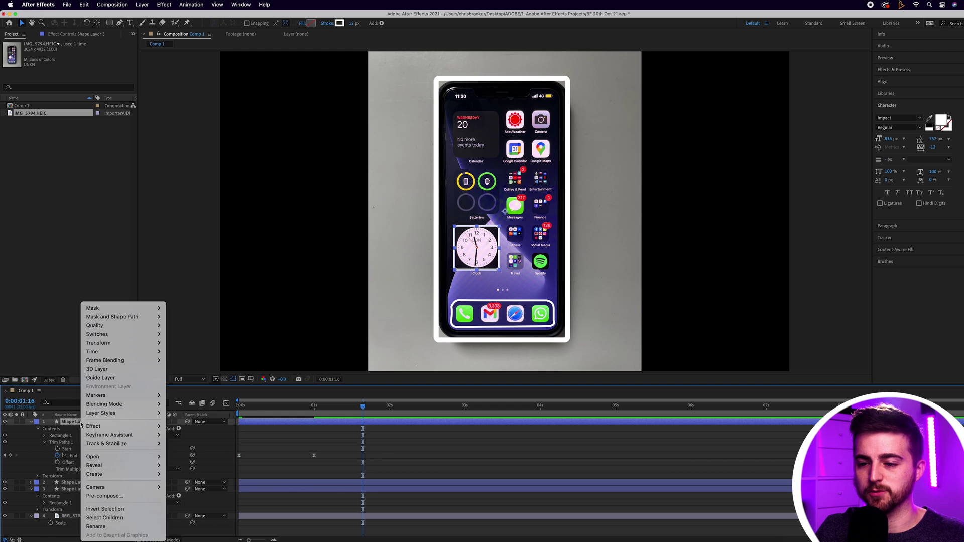
left_click(95, 526)
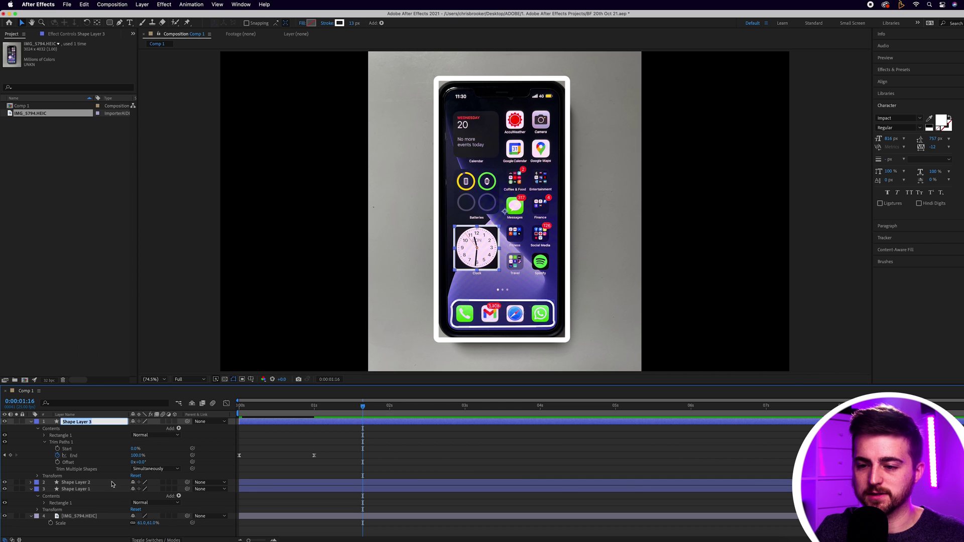
type("Widget")
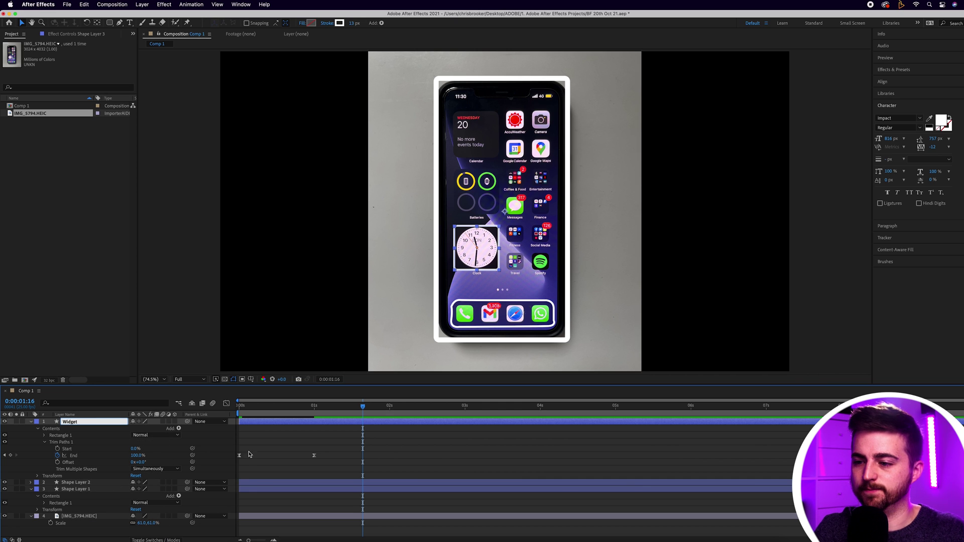
left_click(344, 443)
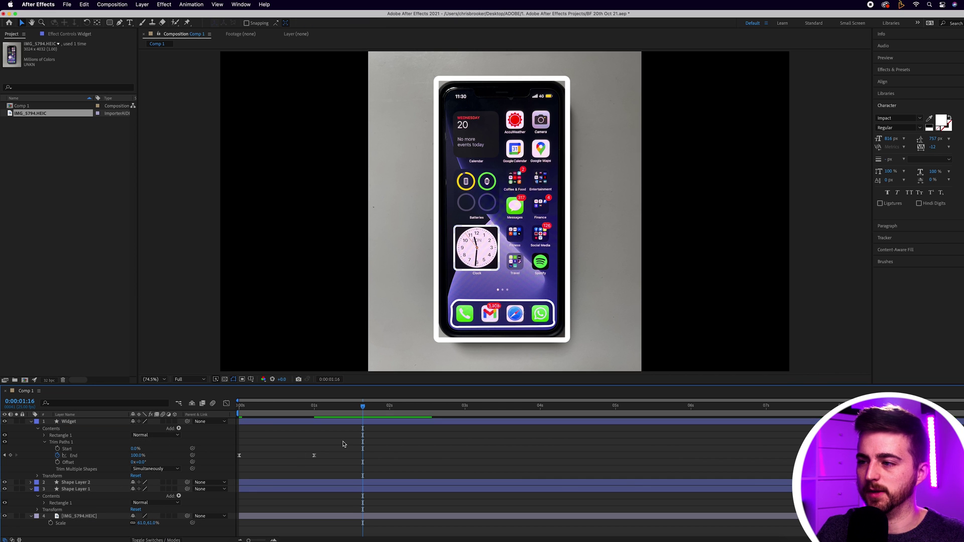
Step: Duplicate the Widget layer and set the copy's Y position to 704 so it frames the Batteries widget
left_click(104, 421)
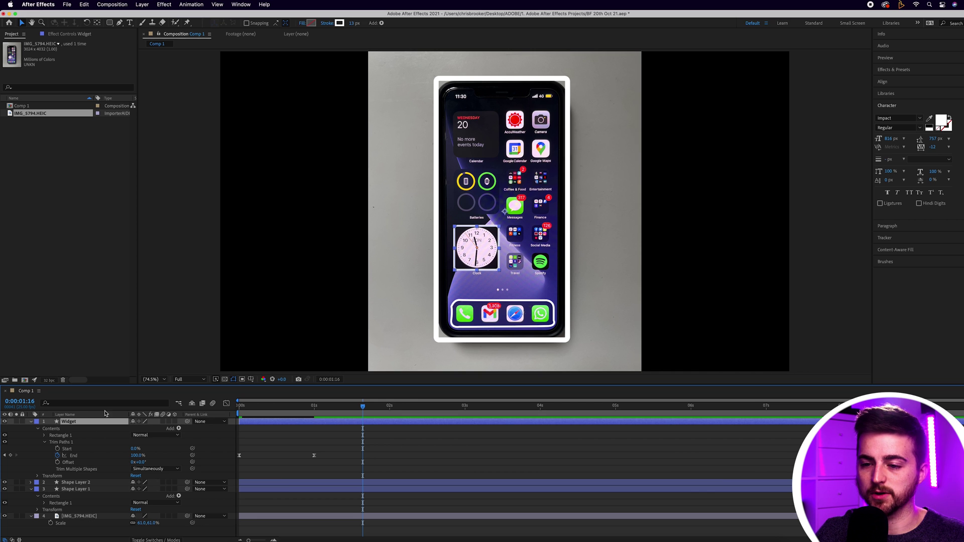
left_click(31, 422)
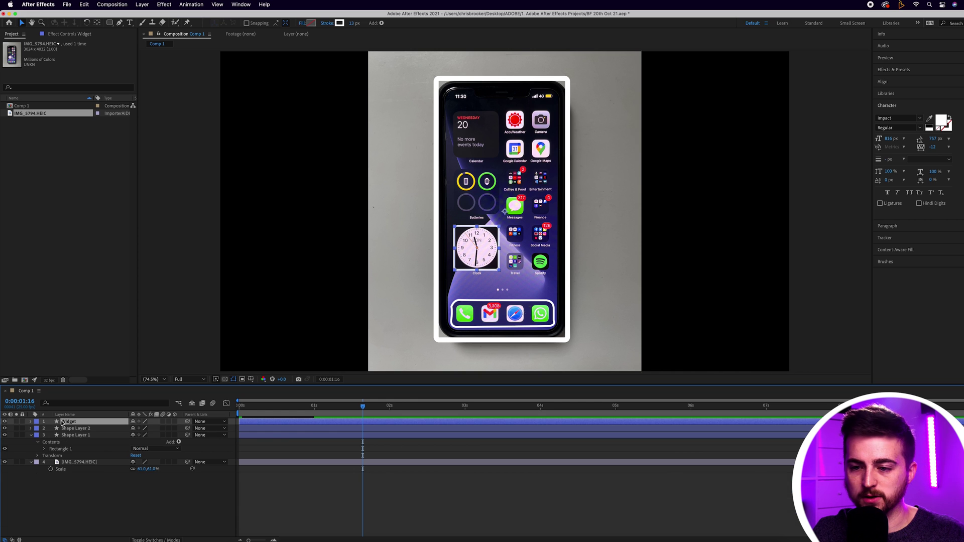
key("super+d")
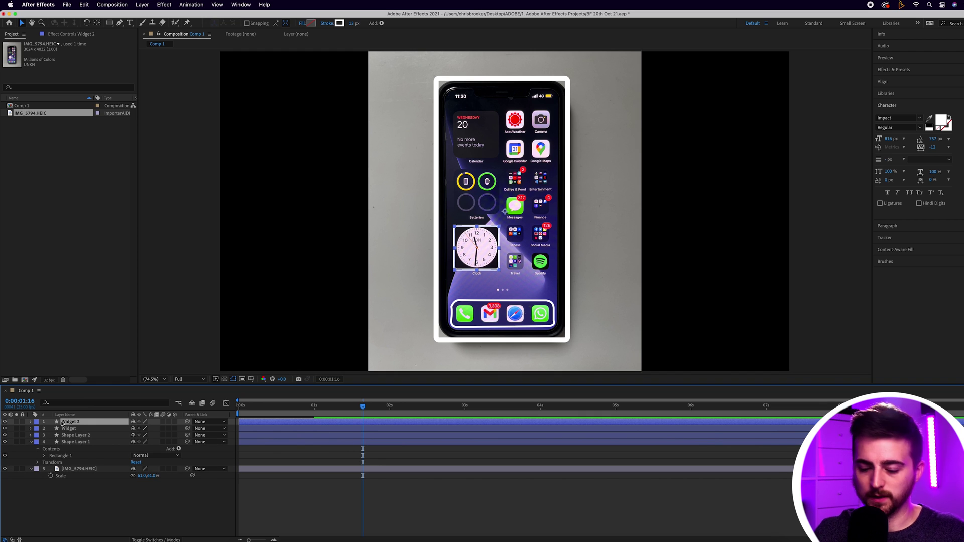
key("p")
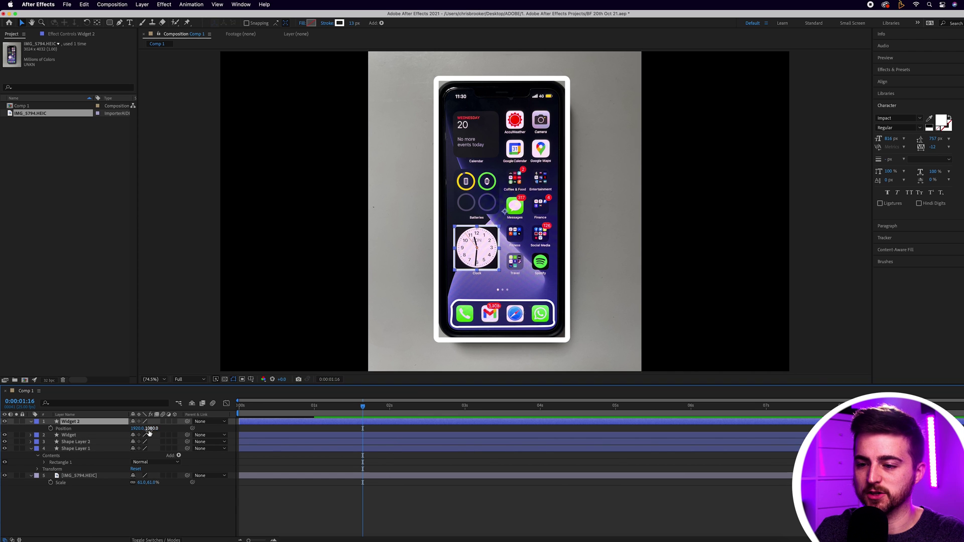
left_click_drag(151, 428, 141, 286)
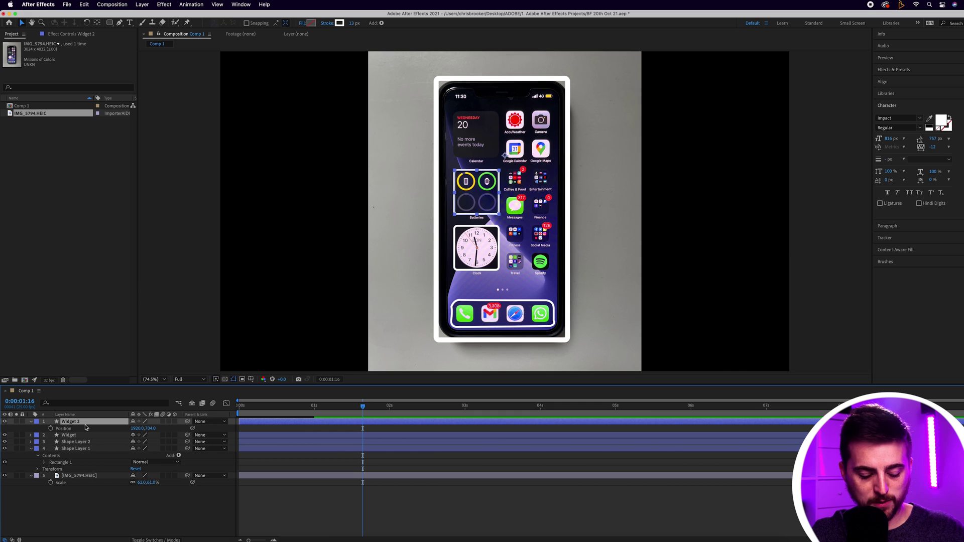
Step: Duplicate the Batteries outline, set the copy's Y position to 318 to frame the Calendar widget, and deselect it
key("super+d")
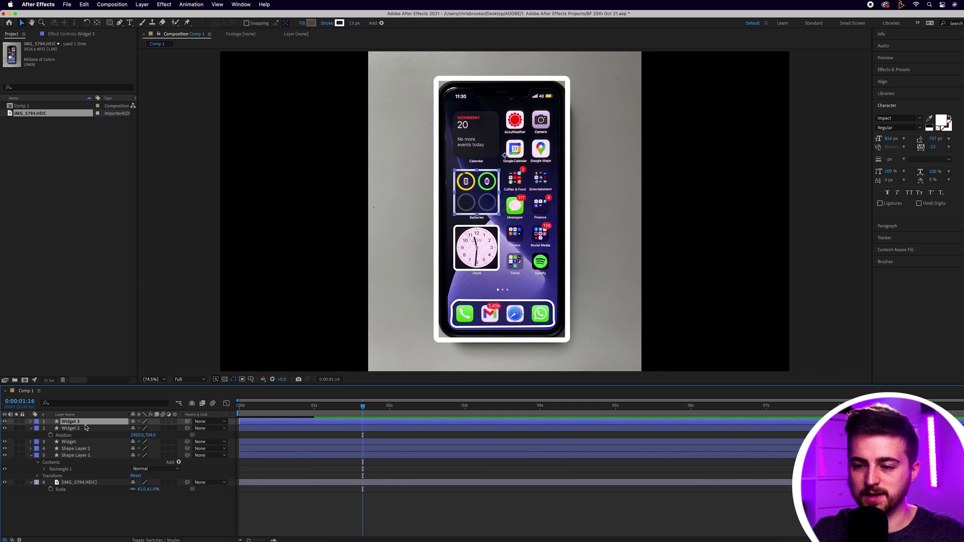
key("p")
left_click_drag(149, 428, 137, 290)
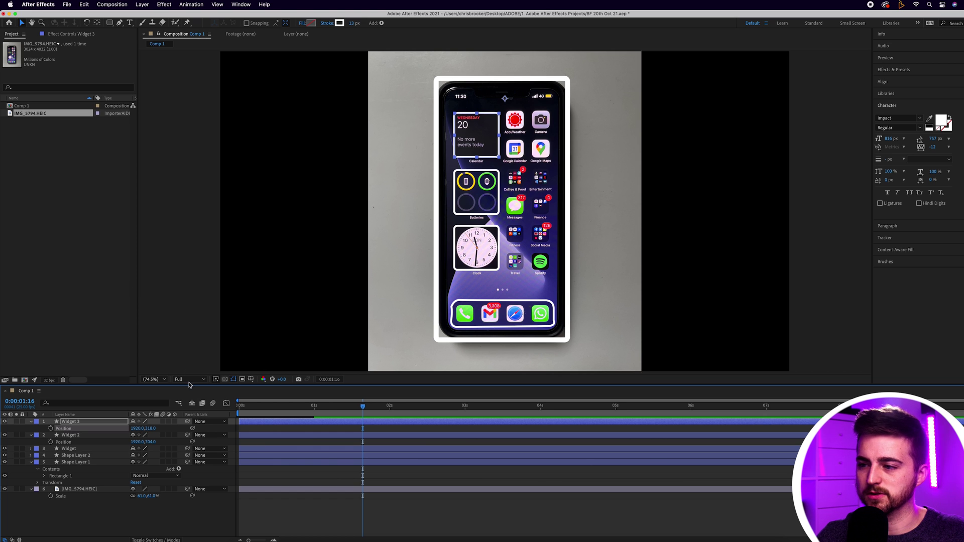
left_click(270, 520)
Step: Draw a rounded rectangle outline around the green Phone icon in the dock and set its stroke width to 11 px
left_click(326, 405)
scroll(506, 319, "up", 3)
key("h")
left_click_drag(462, 353, 494, 243)
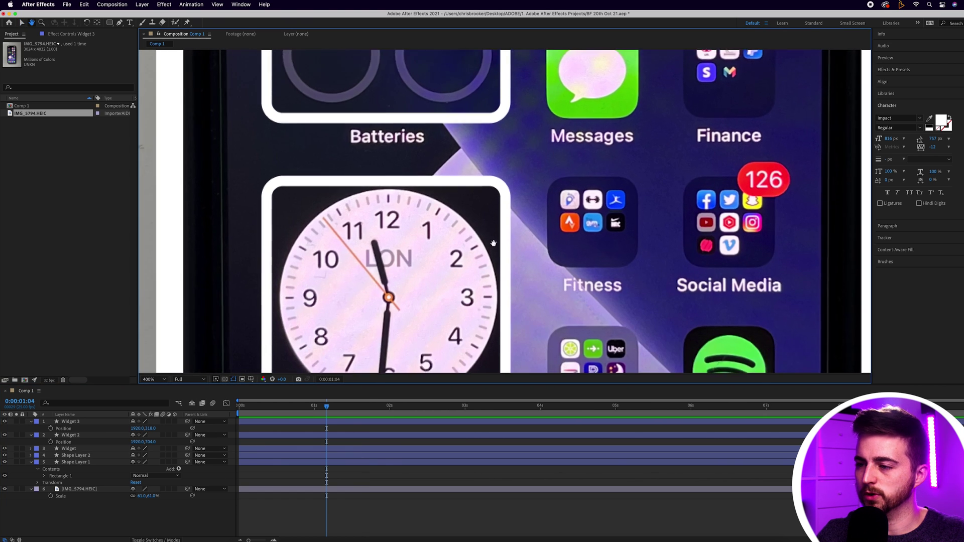
scroll(493, 243, "down", 1)
scroll(477, 313, "down", 15)
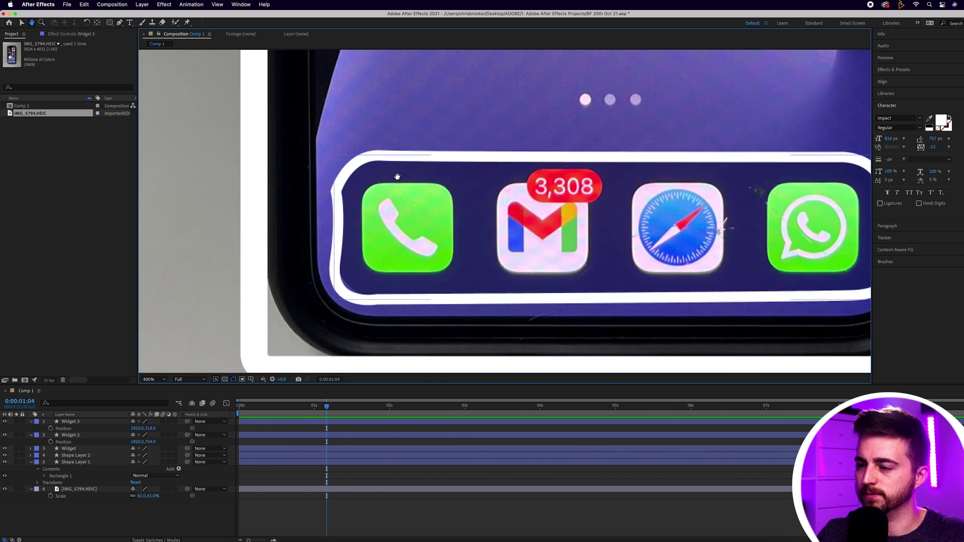
left_click_drag(397, 176, 397, 178)
left_click(312, 504)
mouse_move(111, 24)
left_mouse_down()
mouse_move(117, 36)
mouse_move(126, 31)
left_mouse_up()
left_click_drag(455, 274, 365, 183)
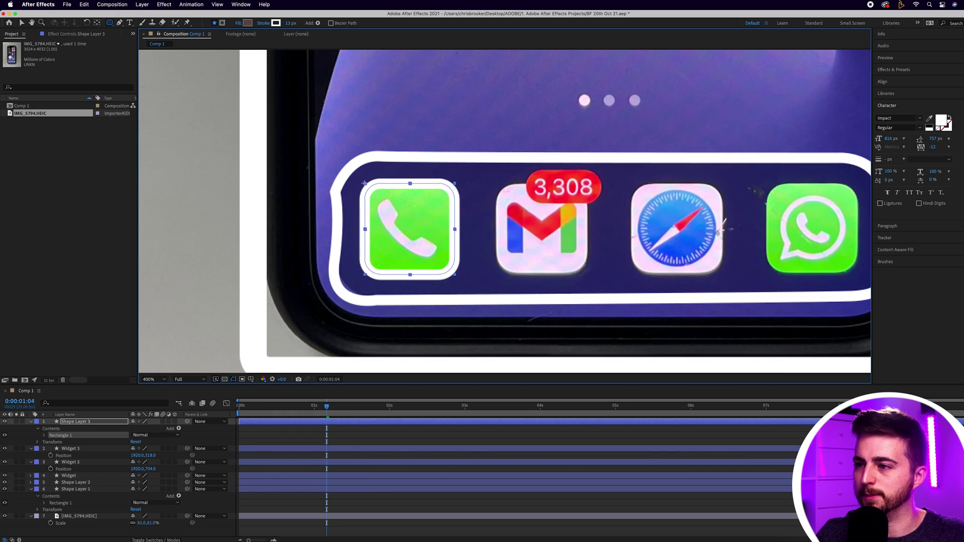
mouse_move(290, 23)
left_mouse_down()
mouse_move(281, 24)
mouse_move(290, 26)
left_mouse_up()
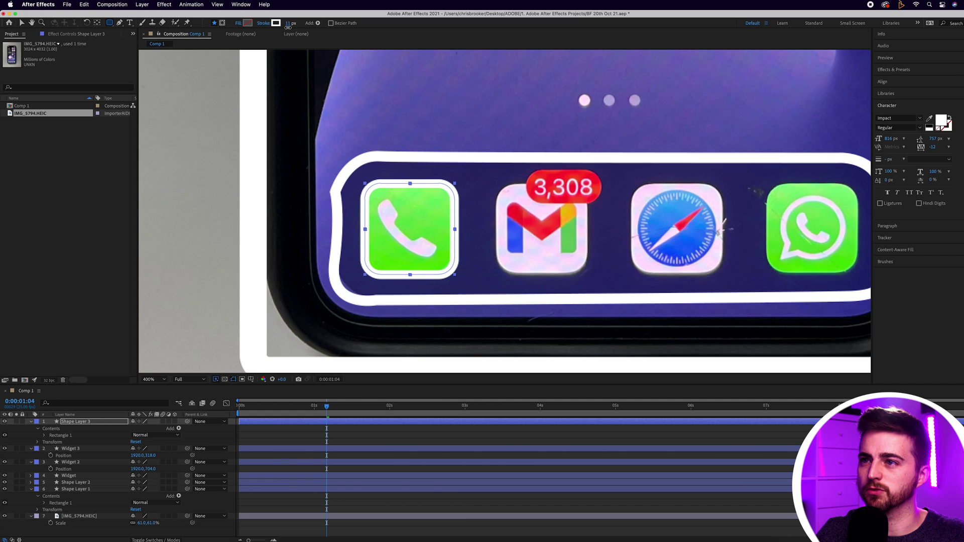
Step: Add Trim Paths to the Phone icon outline with the playhead at the composition's start and reveal its properties
left_click_drag(256, 408, 230, 414)
left_click(178, 428)
left_click(201, 502)
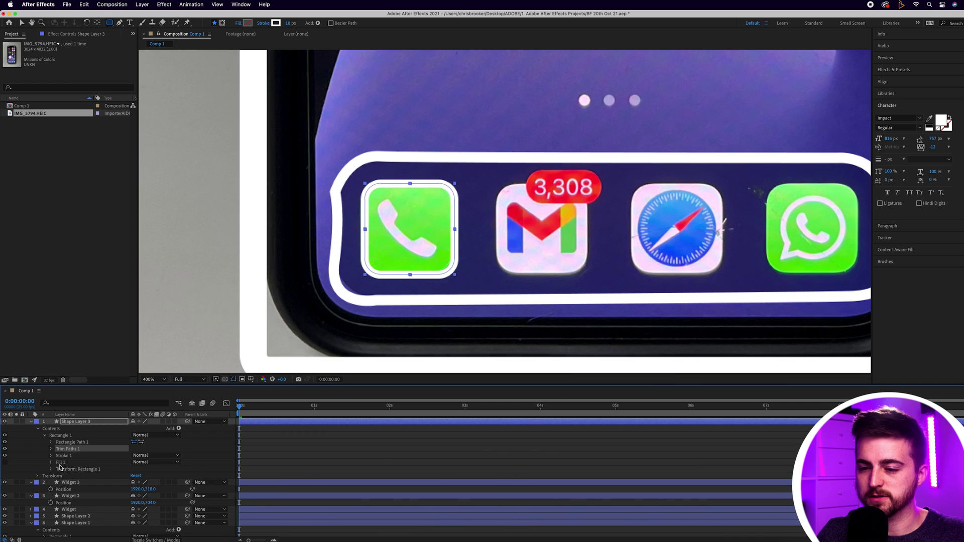
left_click(51, 449)
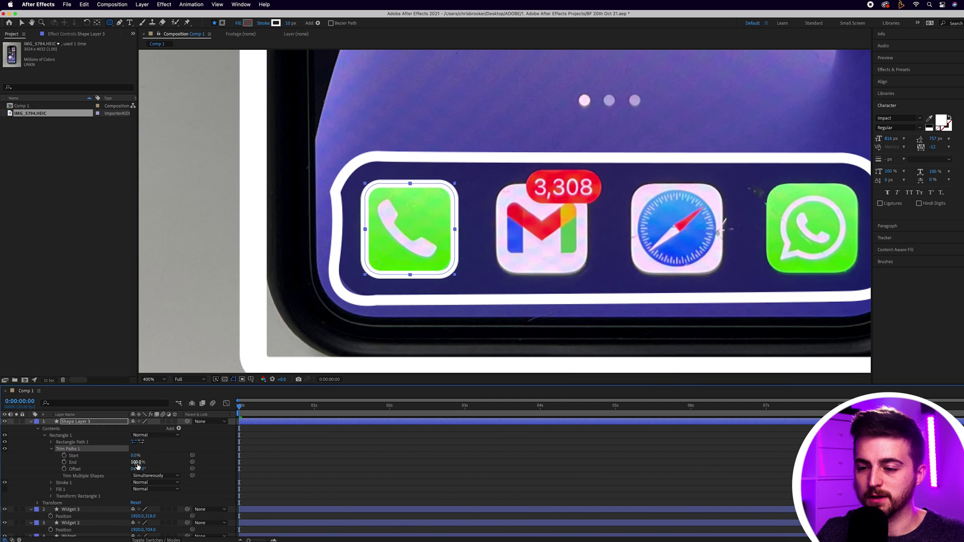
Step: Keyframe the Phone icon outline's Trim Paths Start from 100% at 0:00:00:00 to 0% at 0:00:00:23
left_click_drag(135, 458, 261, 460)
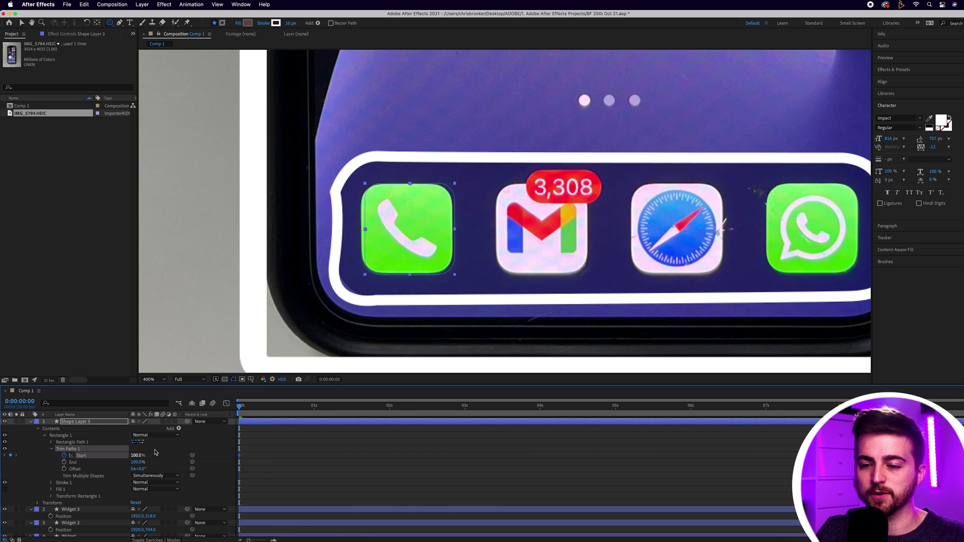
key("space")
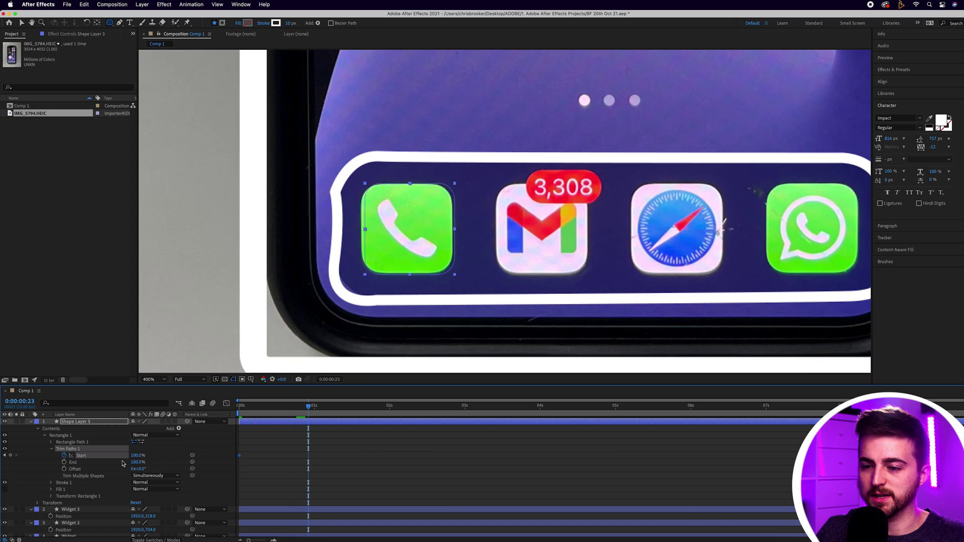
left_click_drag(136, 455, 75, 455)
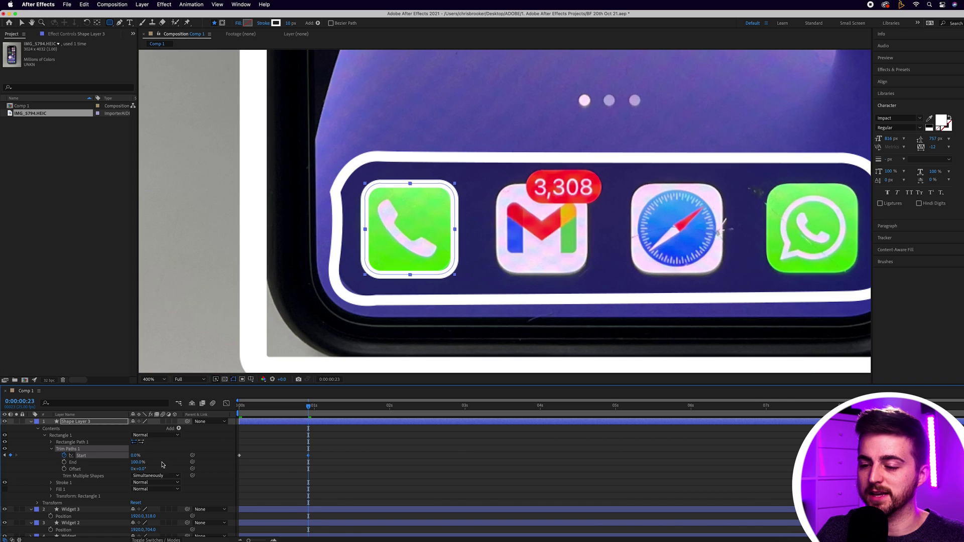
Step: Apply Easy Ease to both Start keyframes of the icon outline and preview the animation from the beginning
left_click_drag(347, 447, 148, 489)
right_click(239, 456)
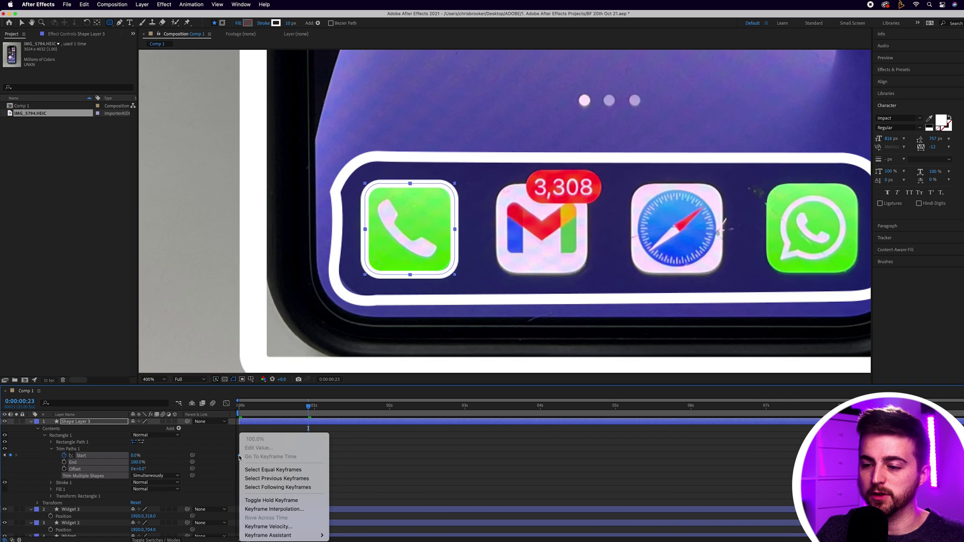
mouse_move(311, 535)
left_click(351, 482)
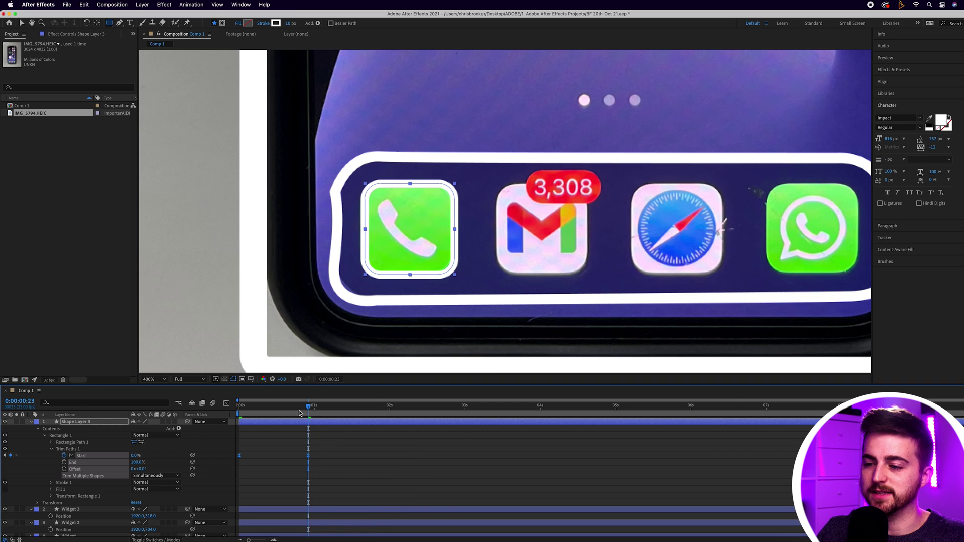
left_click_drag(301, 408, 133, 415)
key("space")
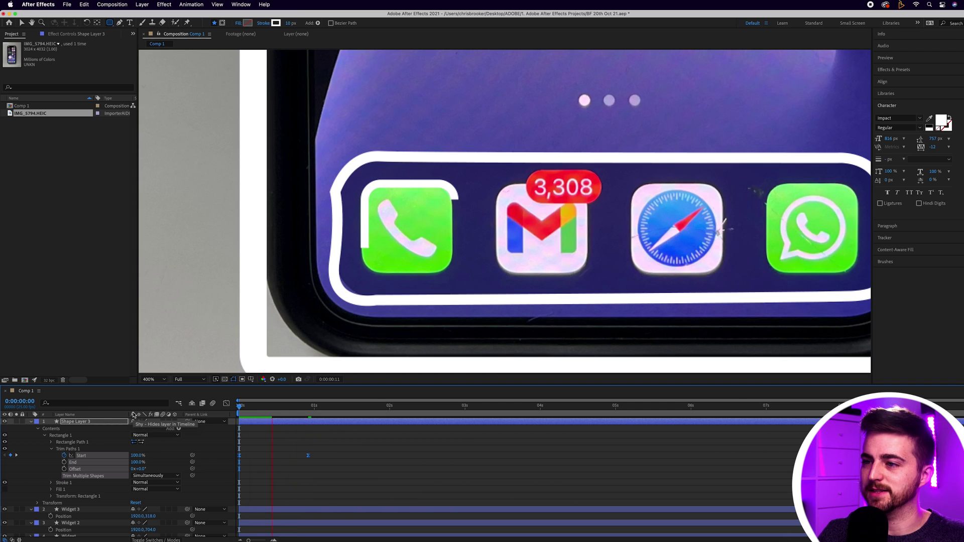
key("space")
Step: Rename the Phone icon's outline layer App and collapse the expanded properties of the App and Widget layers
left_click(76, 422)
right_click(76, 426)
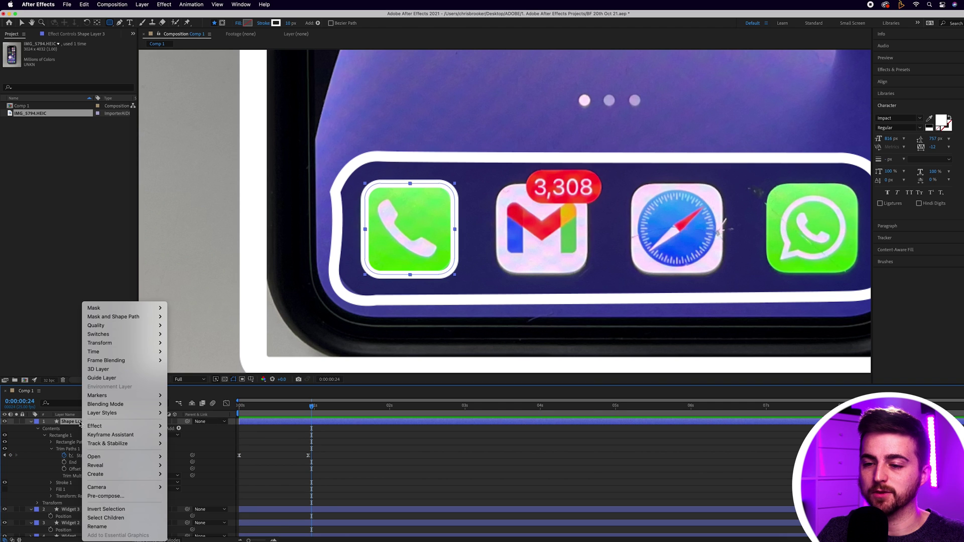
left_click(115, 526)
type("App")
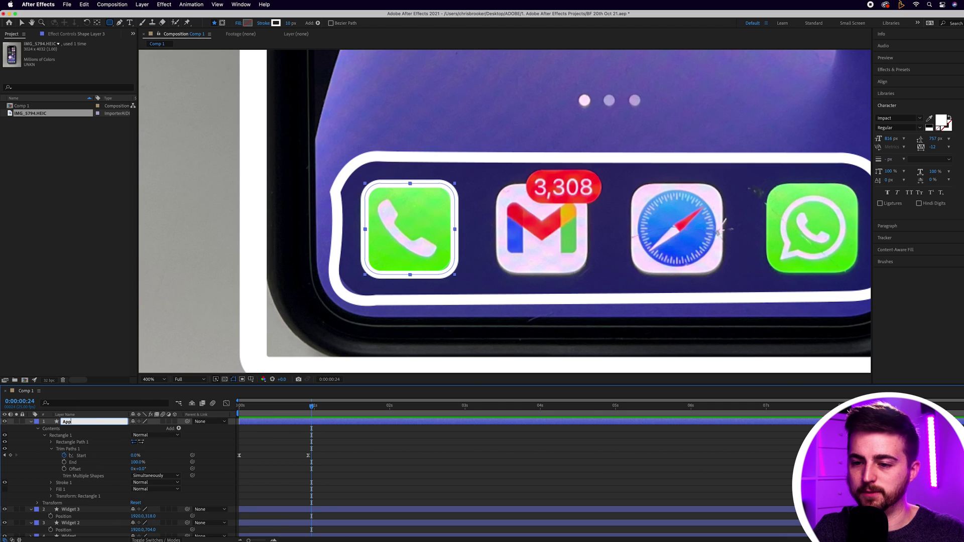
left_click(289, 476)
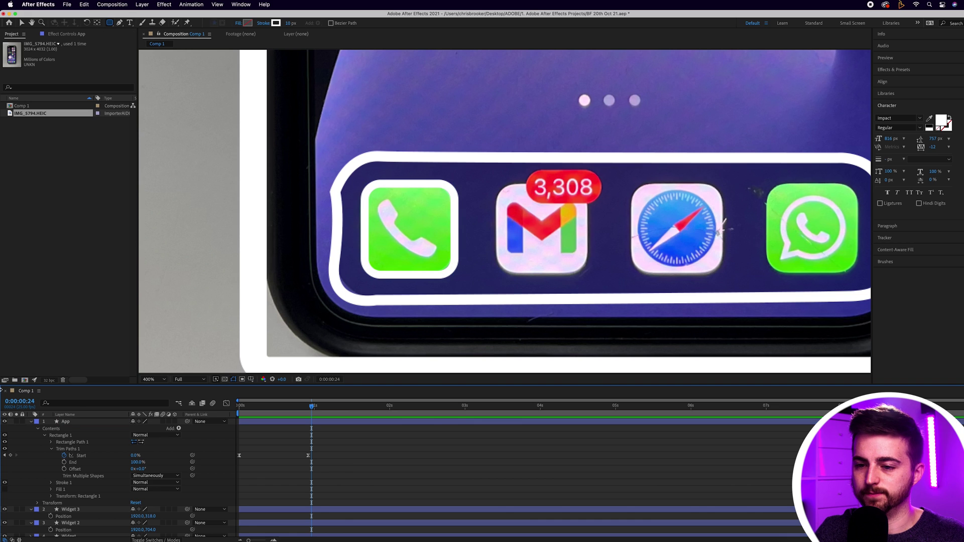
left_click(30, 422)
left_click(30, 429)
left_click(31, 435)
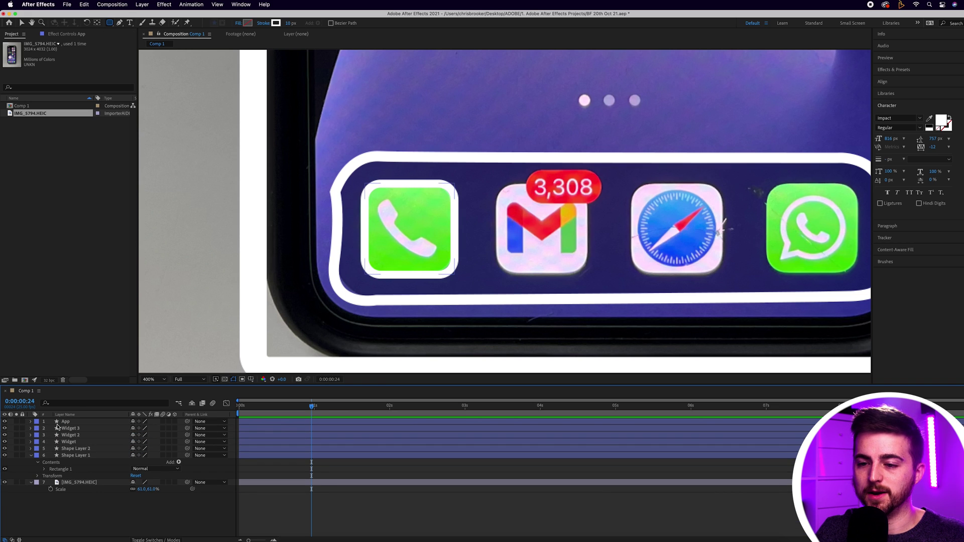
Step: Duplicate the App layer and set the copy's X position to 2084 so it frames the Gmail icon
left_click(58, 422)
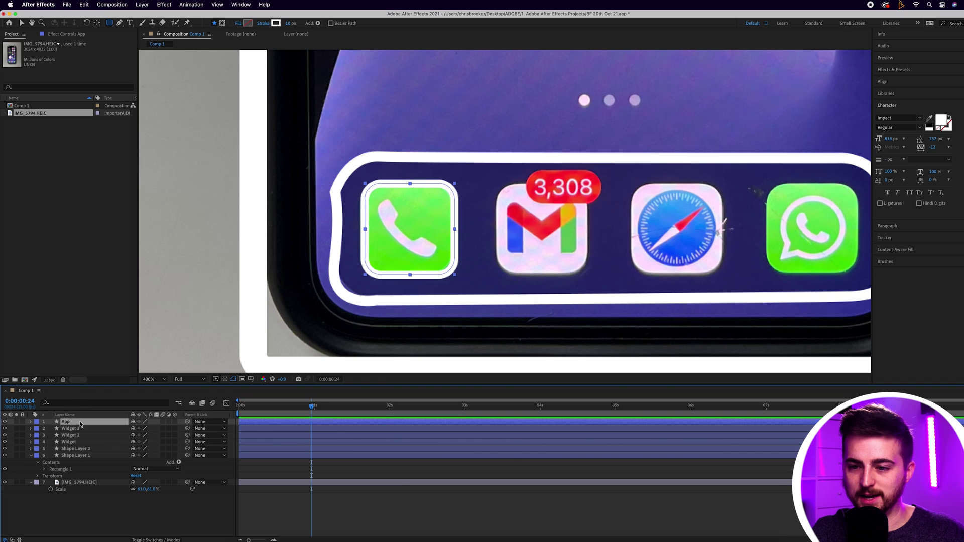
key("super+d")
key("p")
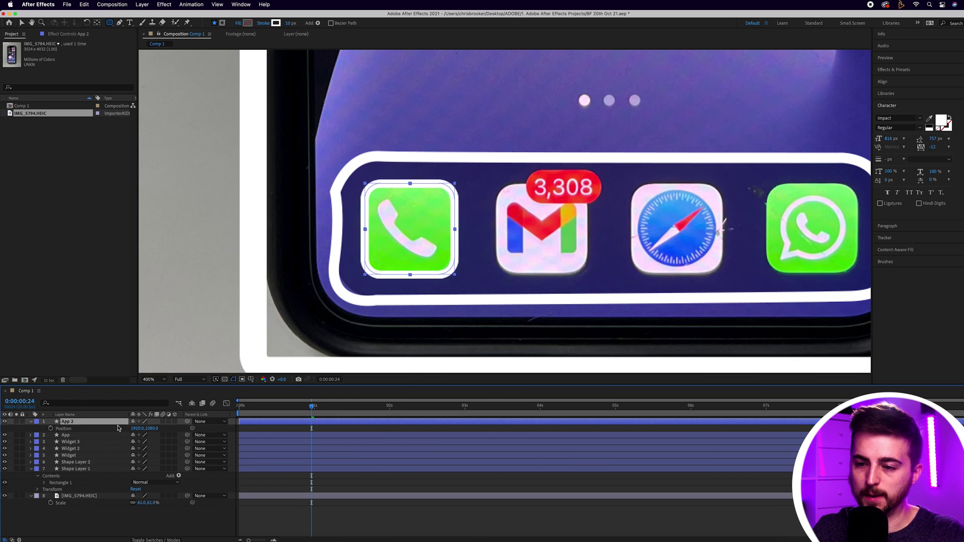
left_click_drag(134, 431, 195, 423)
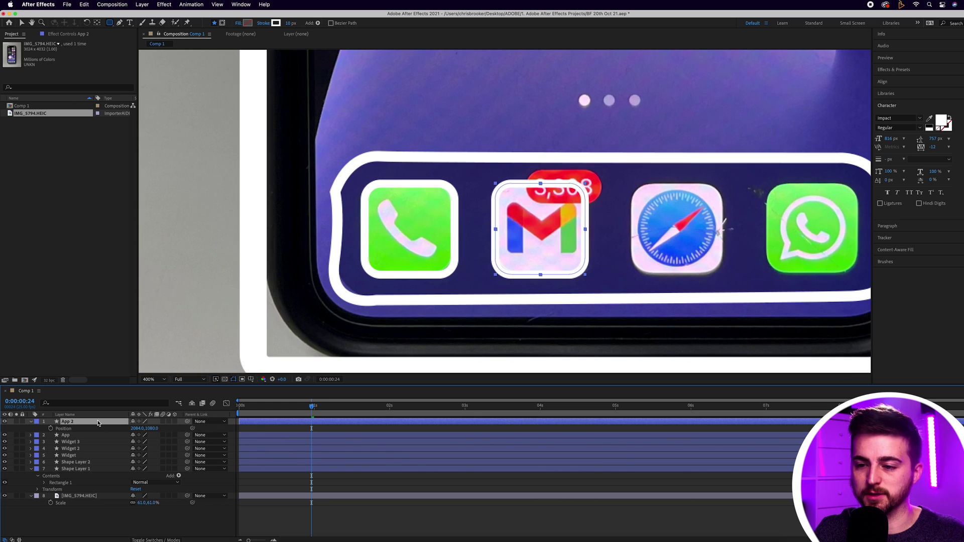
Step: Duplicate the Gmail icon's outline and set the copy's X position to 2258 to frame the Safari icon
key("super+d")
key("p")
left_click_drag(136, 429, 201, 425)
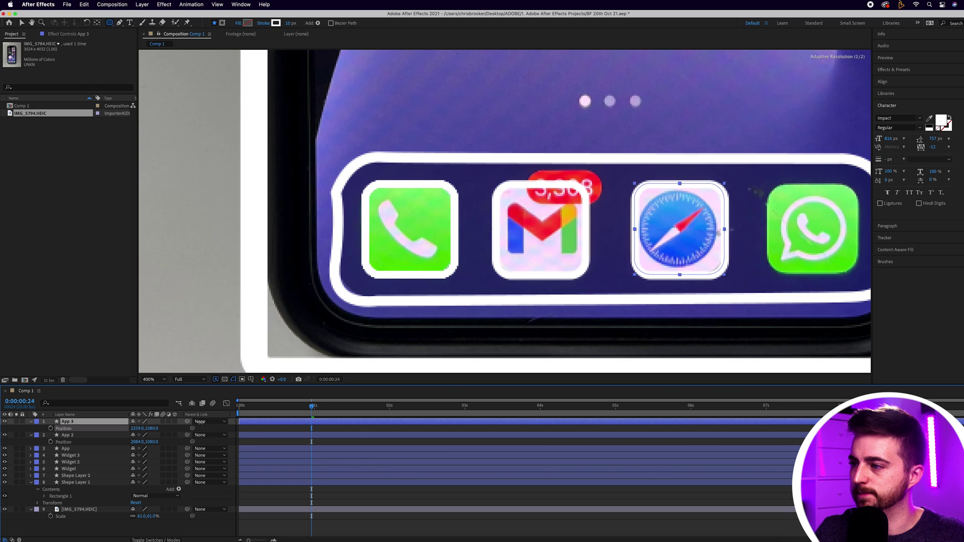
Step: Duplicate the Safari icon's outline and set the copy's X position to 2426 to frame the WhatsApp icon
left_click(97, 423)
key("super+d")
key("p")
left_click_drag(138, 428, 198, 427)
Step: Duplicate the Safari and WhatsApp outlines together and raise the copies to frame the Travel and Spotify icons
key("space")
mouse_move(676, 162)
left_mouse_down()
mouse_move(521, 254)
mouse_move(490, 287)
left_mouse_up()
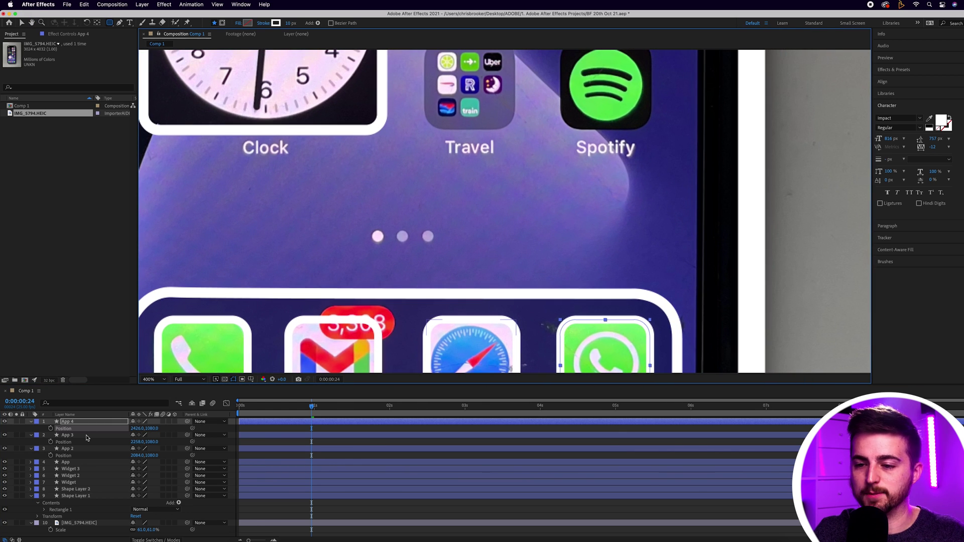
key("space")
left_click_drag(407, 129, 399, 94)
left_click(68, 436)
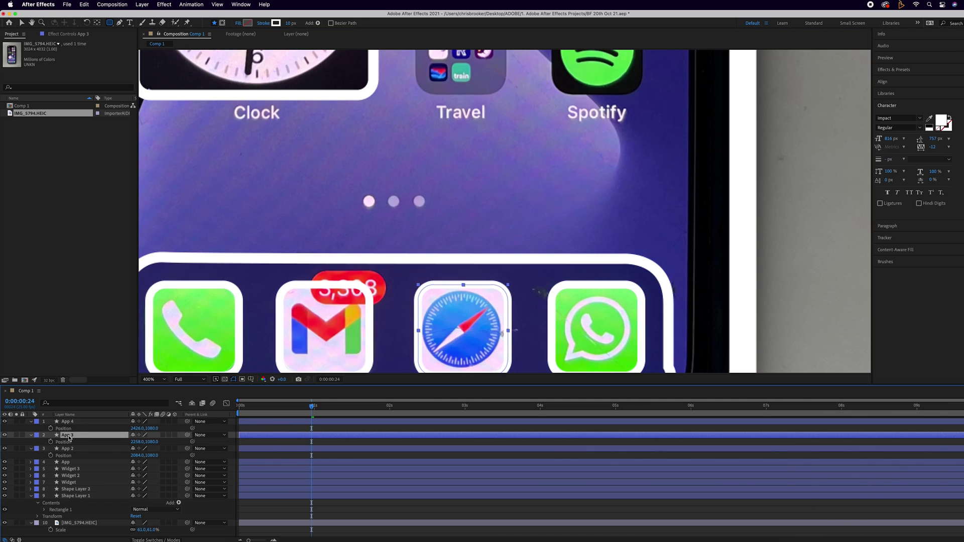
left_click(74, 422, "shift")
key("super+d")
key("p")
left_click_drag(151, 428, 151, 300)
Step: Duplicate the Travel and Spotify outlines and raise the copies to frame the icon row containing Social Media
key("space")
left_click_drag(293, 300, 286, 413)
key("super+d")
left_click_drag(152, 428, 154, 345)
mouse_move(472, 175)
left_mouse_down()
mouse_move(452, 381)
mouse_move(465, 190)
left_mouse_up()
Step: Duplicate the four upper app outlines and raise the copies to Y positions 348 and 160, framing the Messages and Coffee & Food rows
left_click(67, 462)
left_click(73, 421, "shift")
key("super+d")
left_click_drag(151, 428, 151, 238)
left_click_drag(599, 77, 575, 370)
Step: Duplicate those four outlines, raise the copies to Y positions -44 and -232 around the top two icon rows, and fit the composition in view
left_click(68, 462)
left_click(75, 421, "shift")
key("super+d")
mouse_move(141, 429)
left_mouse_down()
mouse_move(144, 456)
mouse_move(152, 231)
mouse_move(148, 436)
left_mouse_up()
left_click(153, 380)
left_click(156, 388)
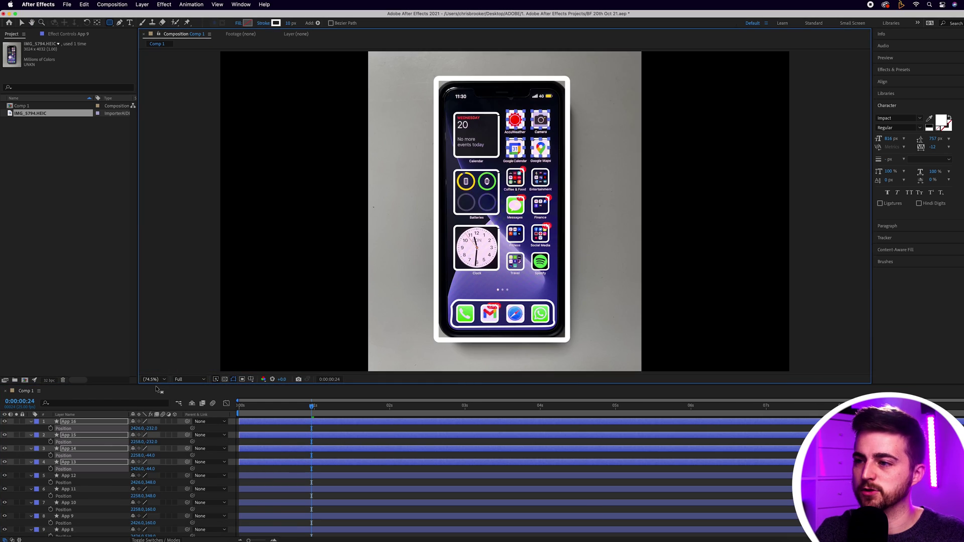
Step: Hide the IMG_5794.HEIC photo layer and preview the outline animation from the start
scroll(149, 500, "down", 10)
left_click(5, 527)
left_click(356, 513)
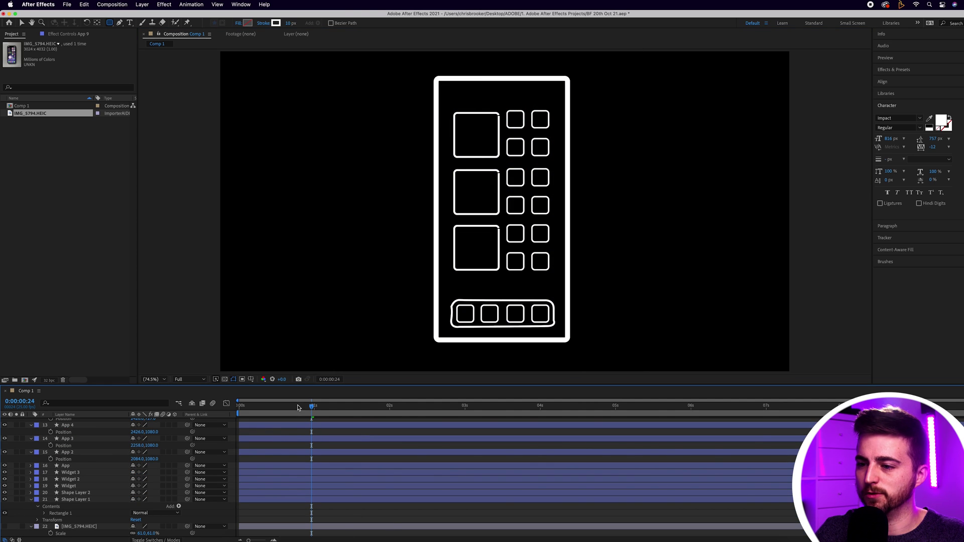
left_click_drag(297, 408, 130, 412)
key("space")
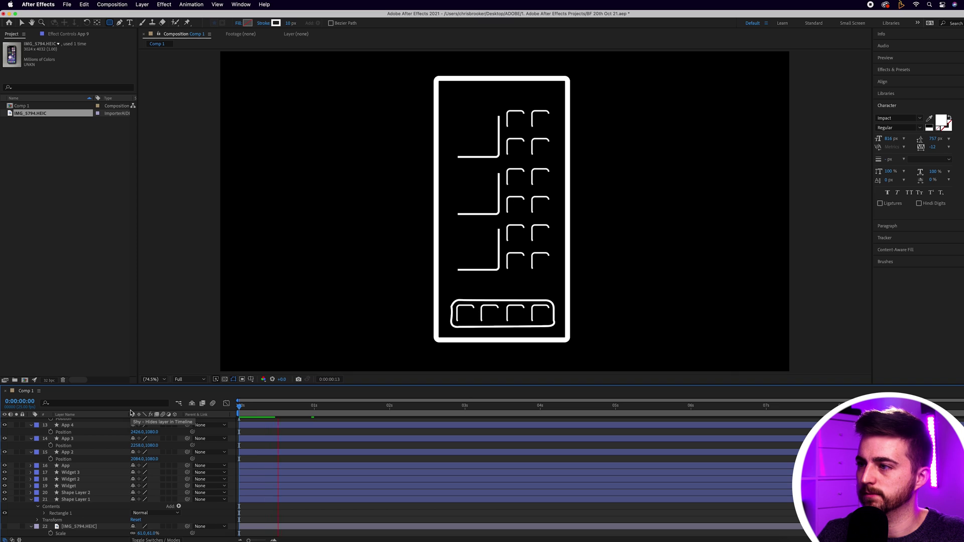
key("space")
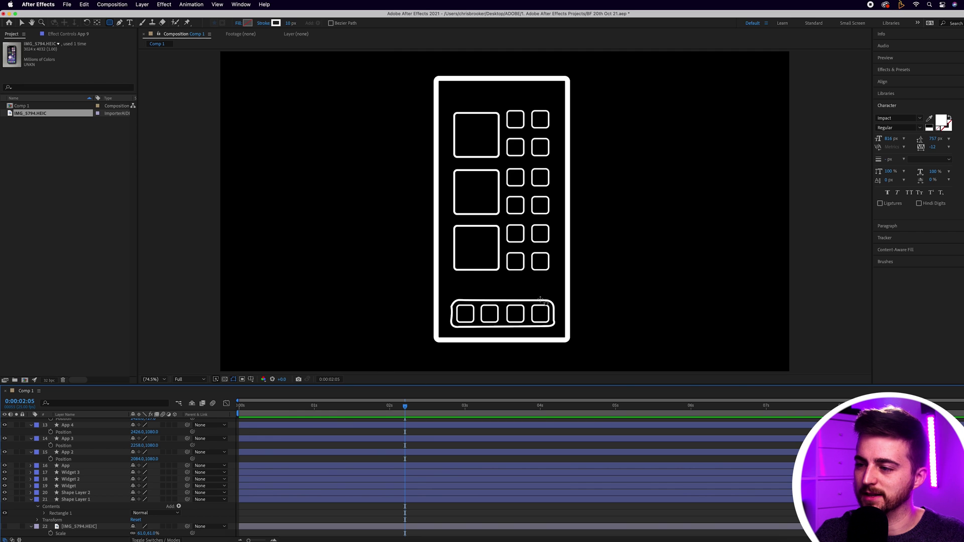
Step: Return the playhead to the start and rename the phone body's outline layer, Shape Layer 1, as Phone
left_click_drag(359, 406, 239, 406)
key("v")
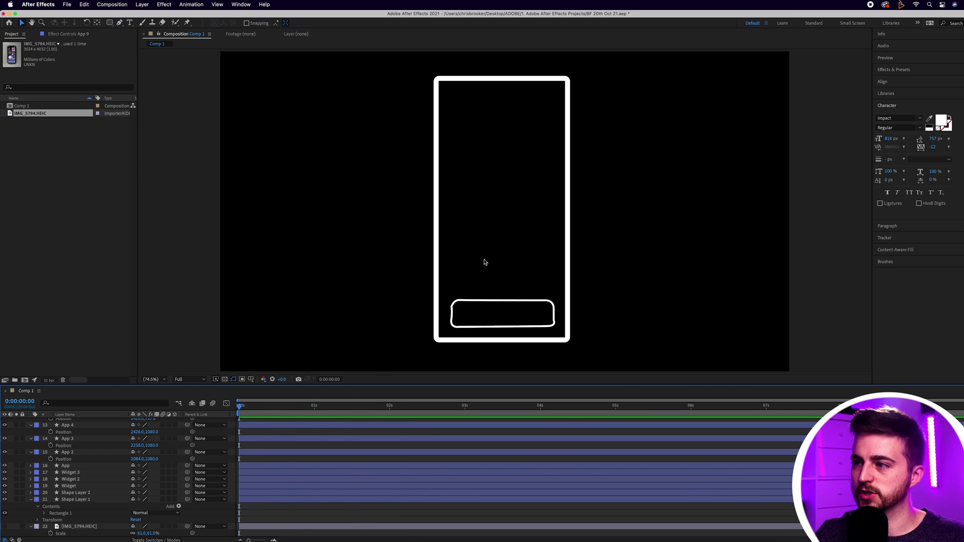
left_click(492, 83)
left_click(84, 493)
left_click(84, 500)
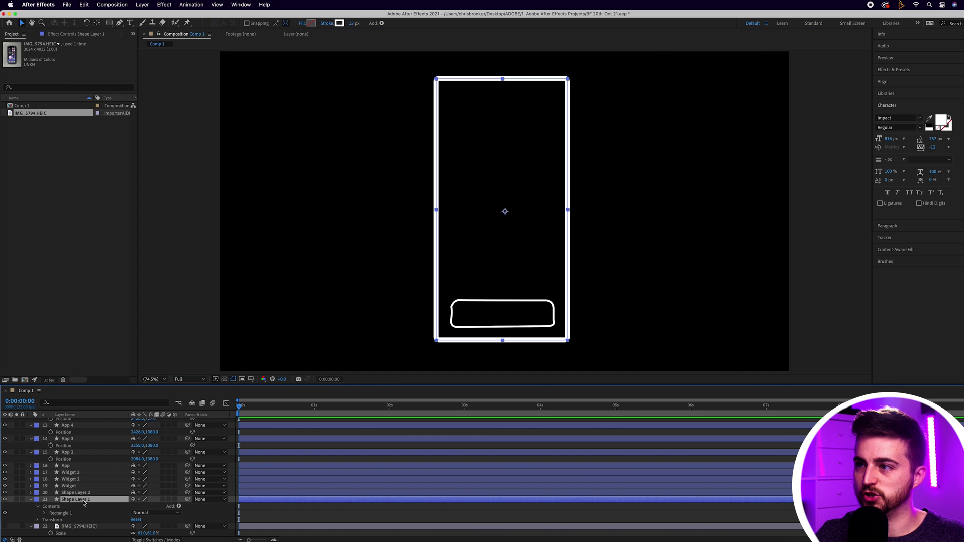
right_click(81, 503)
left_click(118, 527)
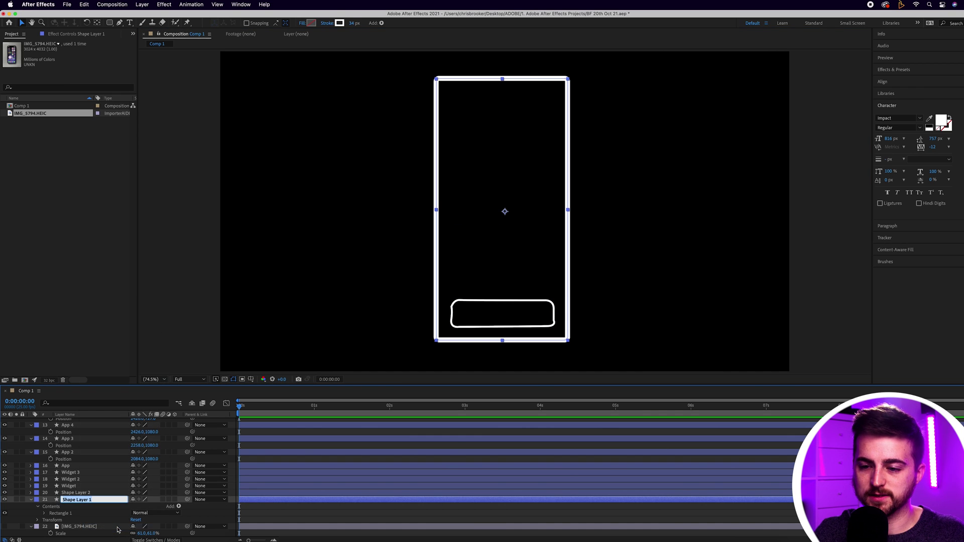
type("Phone")
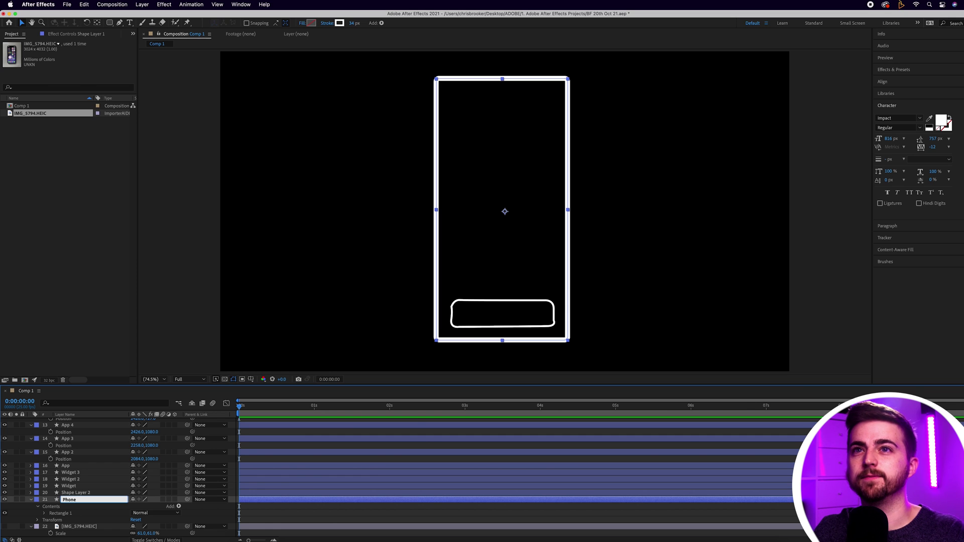
key("Return")
Step: Add Trim Paths to the Phone layer and set an End keyframe of 0% at 0:00:00:00
left_click(178, 507)
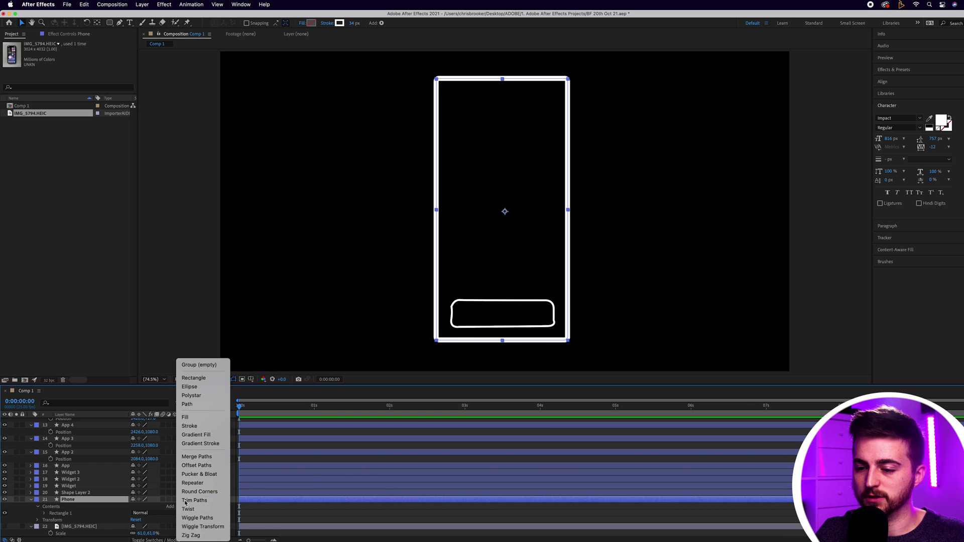
left_click(186, 501)
scroll(64, 517, "down", 3)
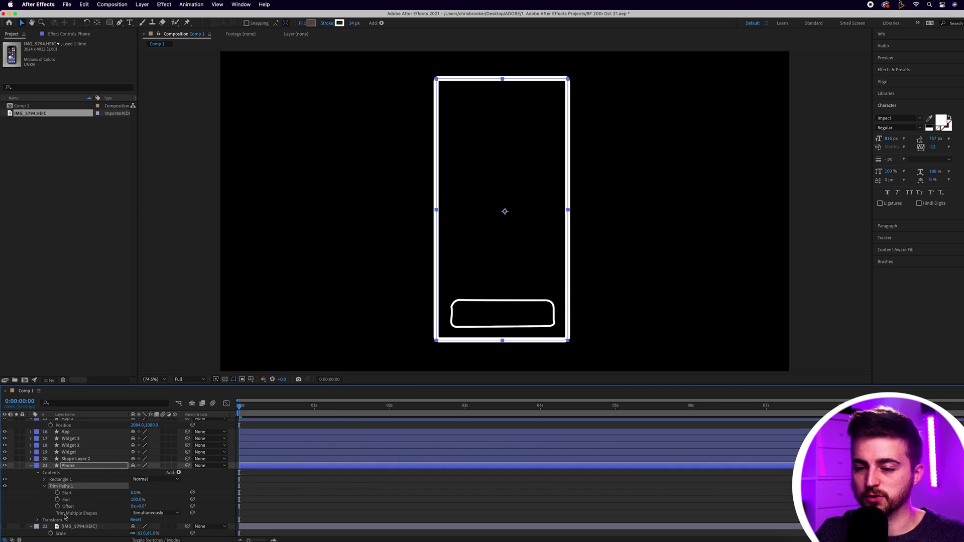
left_click_drag(135, 501, 56, 505)
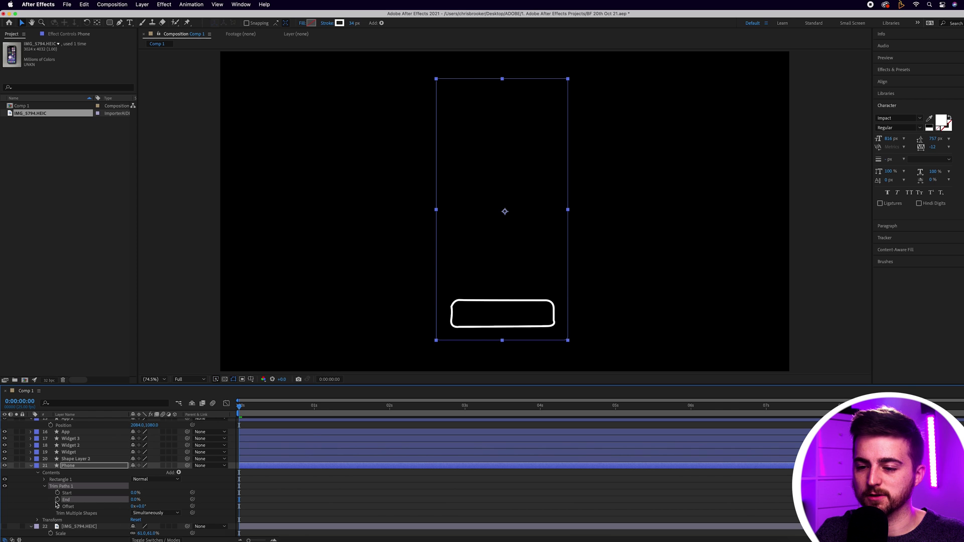
left_click(58, 500)
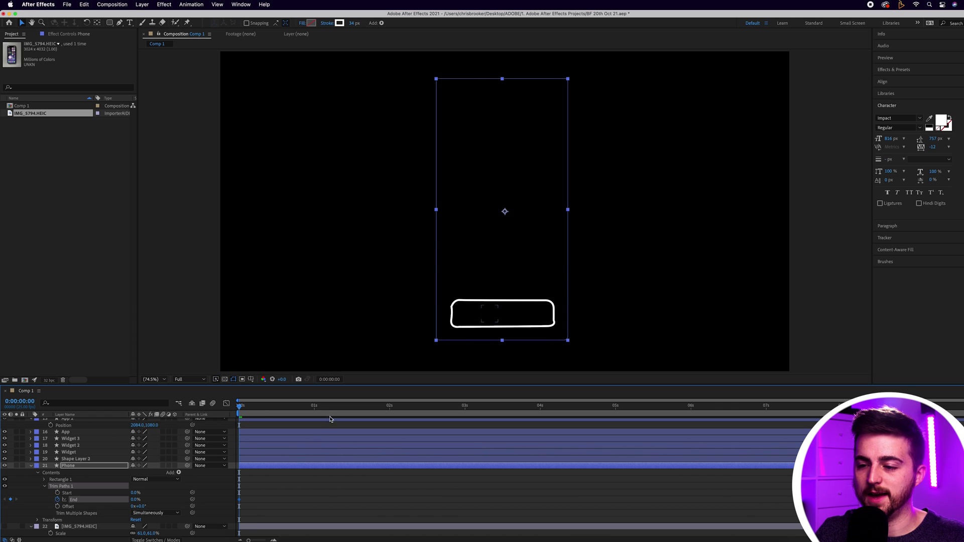
Step: Set the Phone layer's Trim Paths End to 100% at 0:00:00:22 and preview the animation from the beginning
key("space")
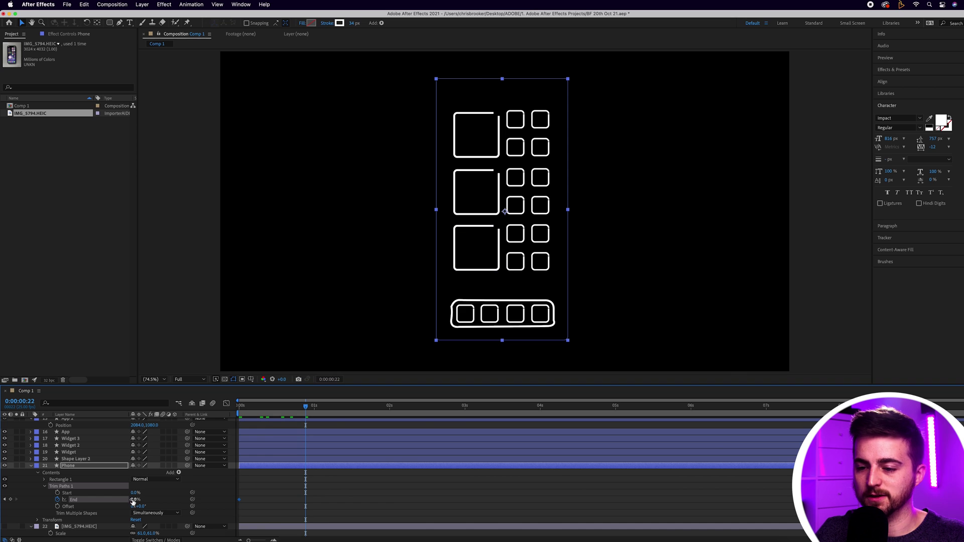
left_click_drag(134, 501, 211, 500)
key("Home")
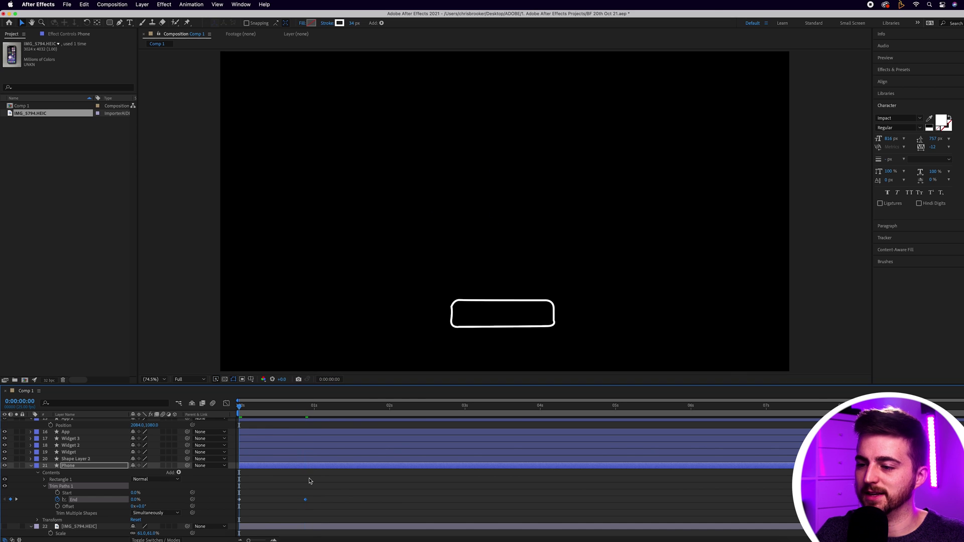
key("space")
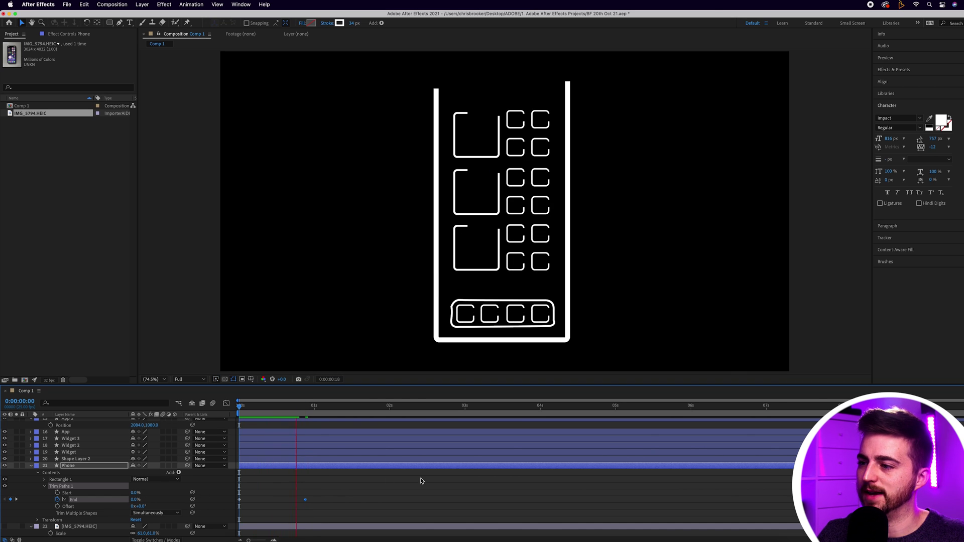
Step: Rename the dock's outline layer, Shape Layer 2, as App Draw
left_click(74, 459)
right_click(84, 459)
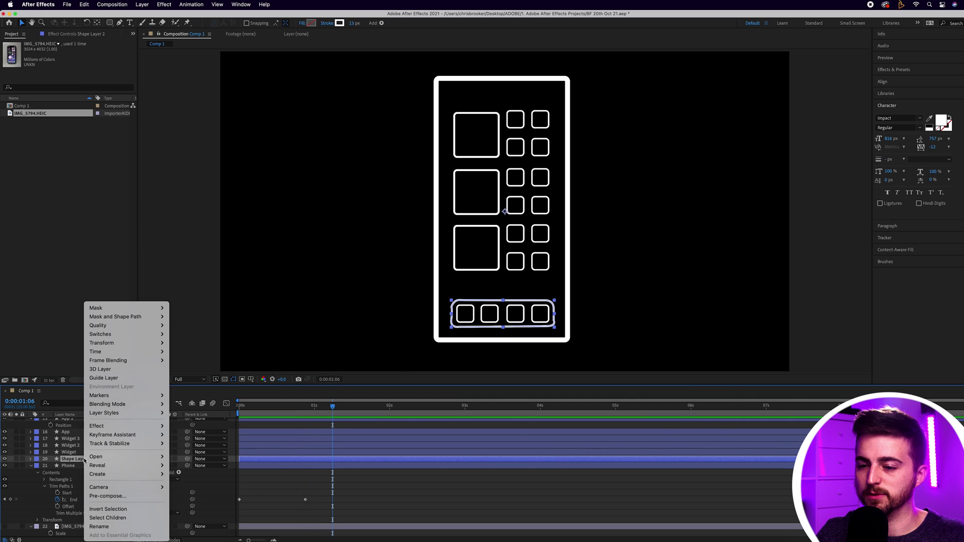
left_click(102, 526)
type("App Draw")
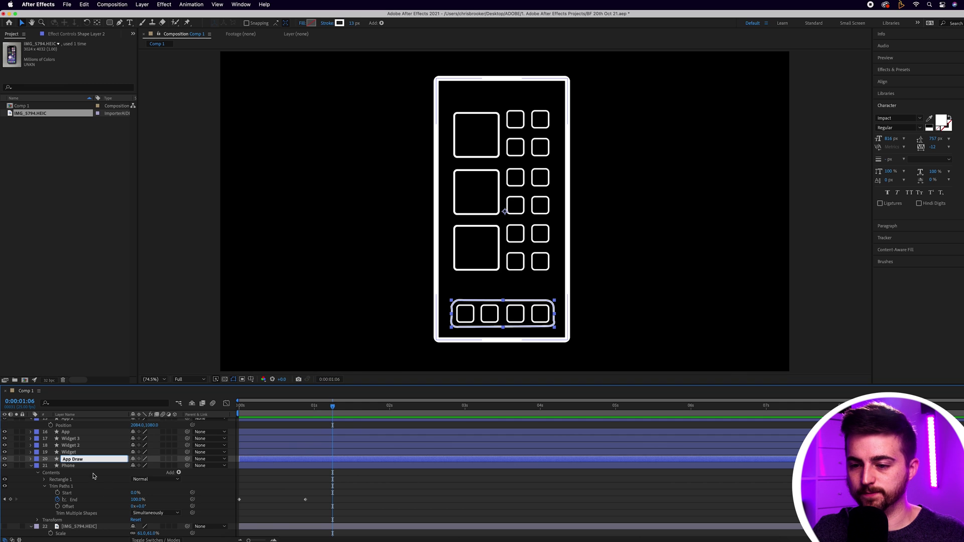
left_click(70, 445)
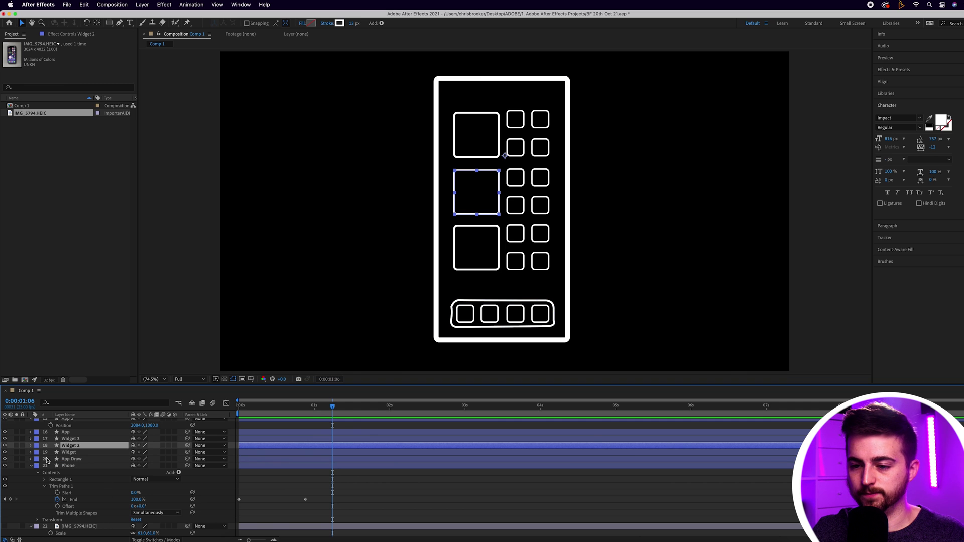
Step: Add Trim Paths to the App Draw layer and expand its properties
left_click(31, 459)
left_click(178, 466)
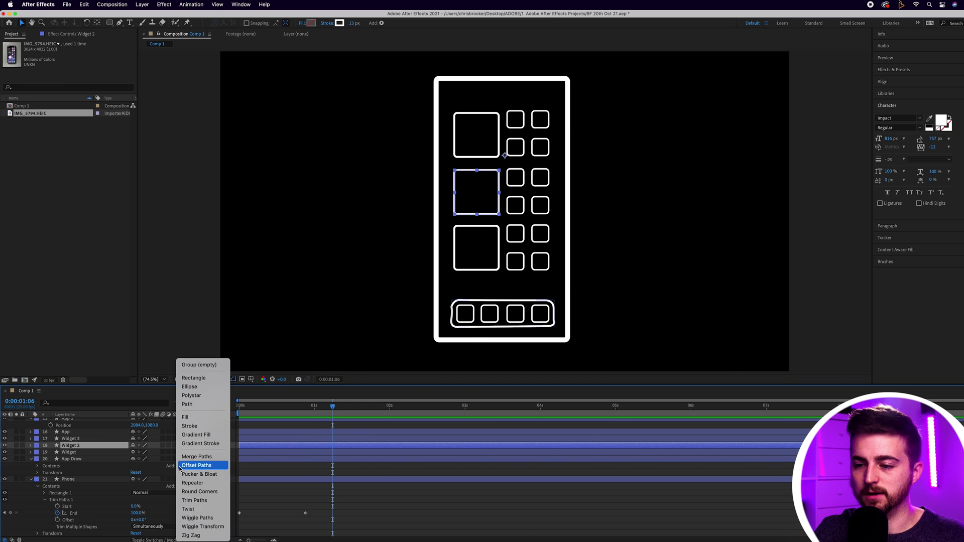
left_click(194, 500)
left_click(44, 480)
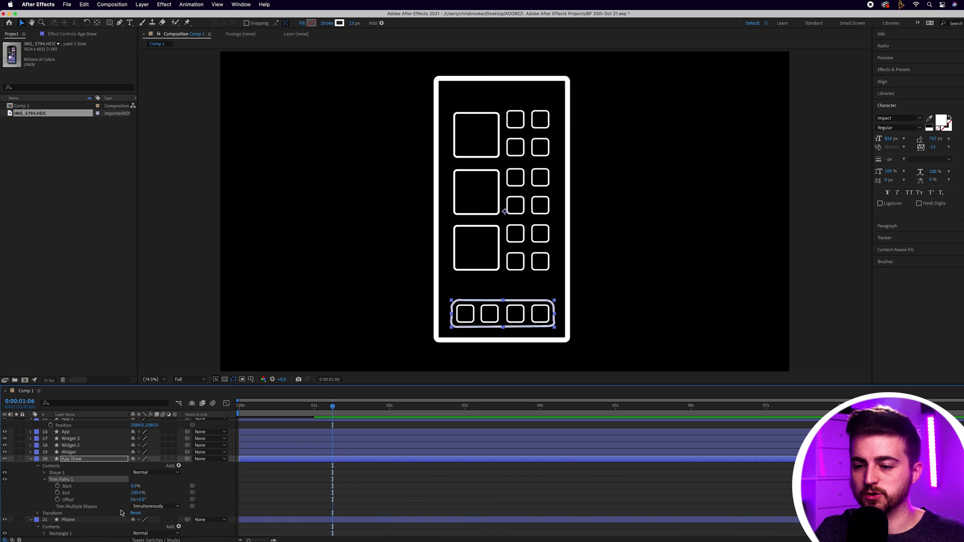
Step: Keyframe App Draw's Trim Paths Start at 100% at 0:00:00:09 and 0% at 0:00:01:04
left_click_drag(136, 487, 211, 486)
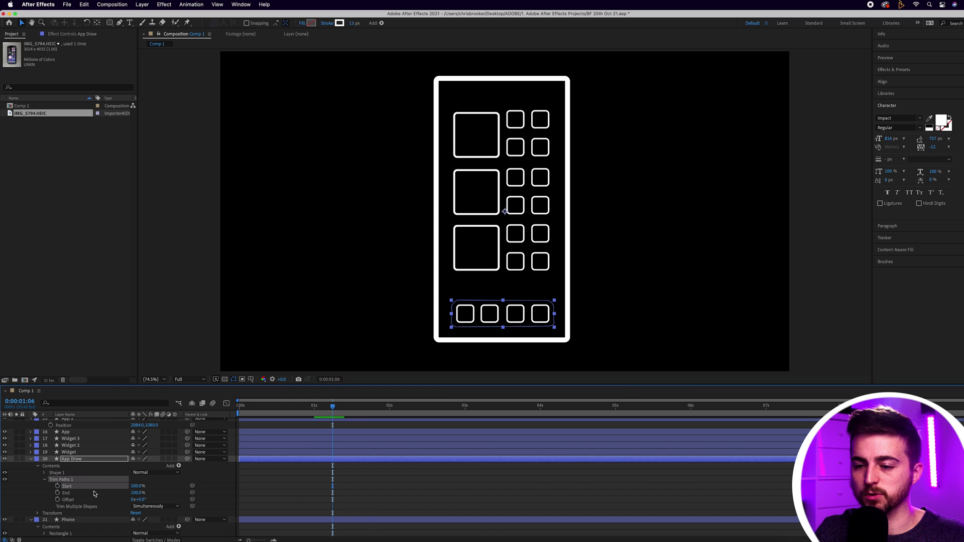
left_click(266, 413)
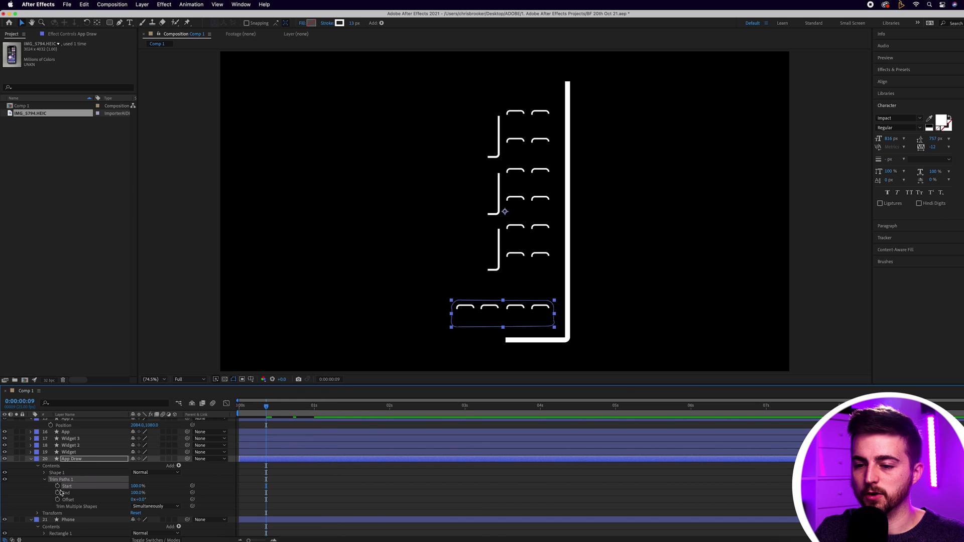
key("space")
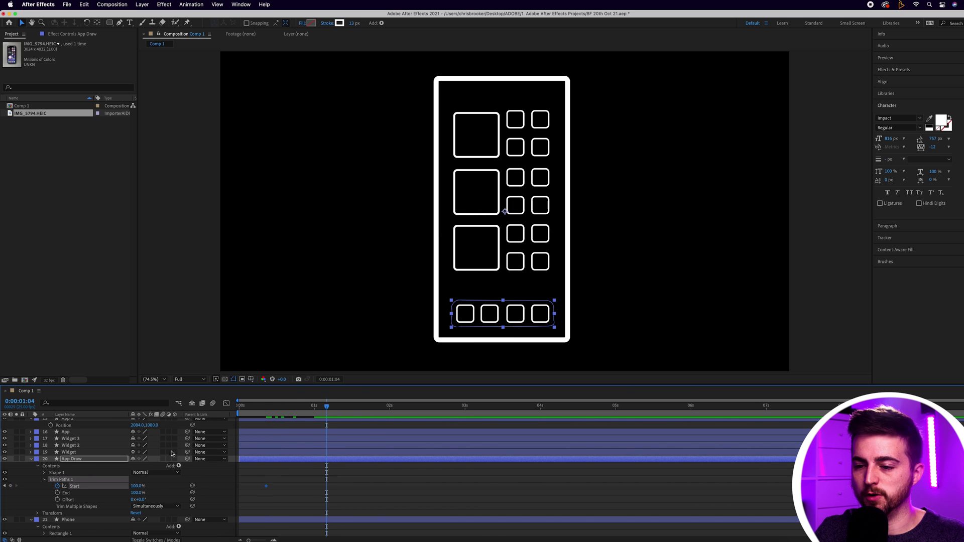
left_click_drag(136, 487, 81, 487)
scroll(342, 491, "down", 4)
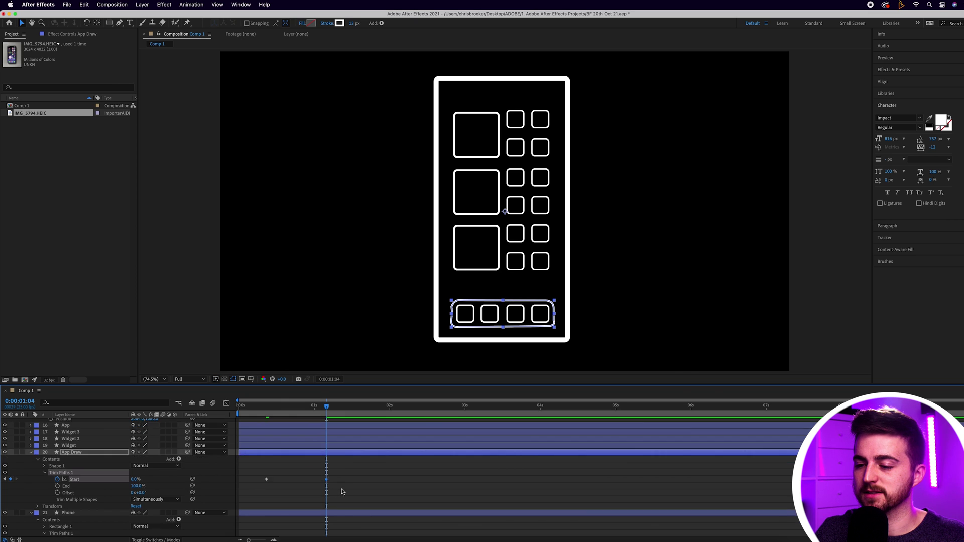
Step: Apply Easy Ease to all Trim Paths keyframes of the App Draw and Phone layers and preview the animation from the start
left_click_drag(353, 424, 239, 501)
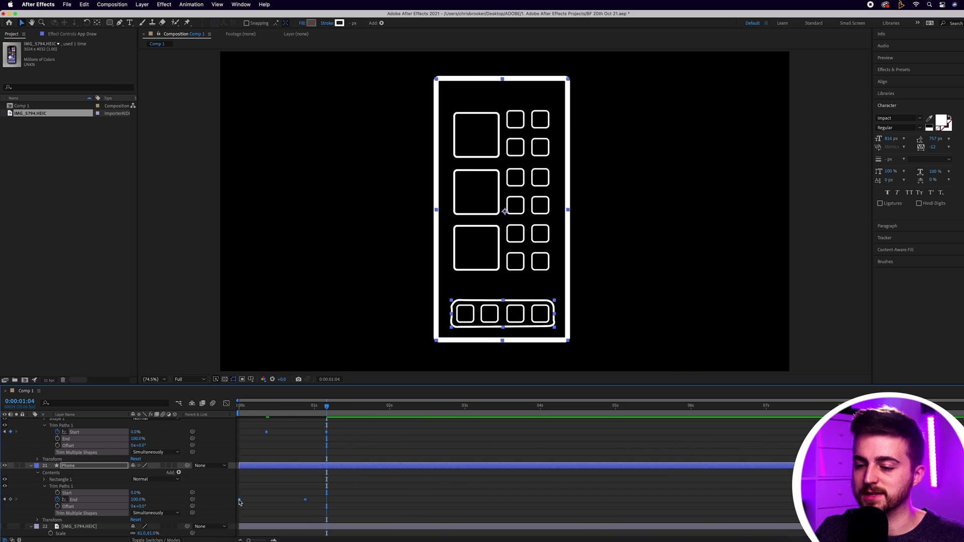
right_click(239, 501)
mouse_move(301, 535)
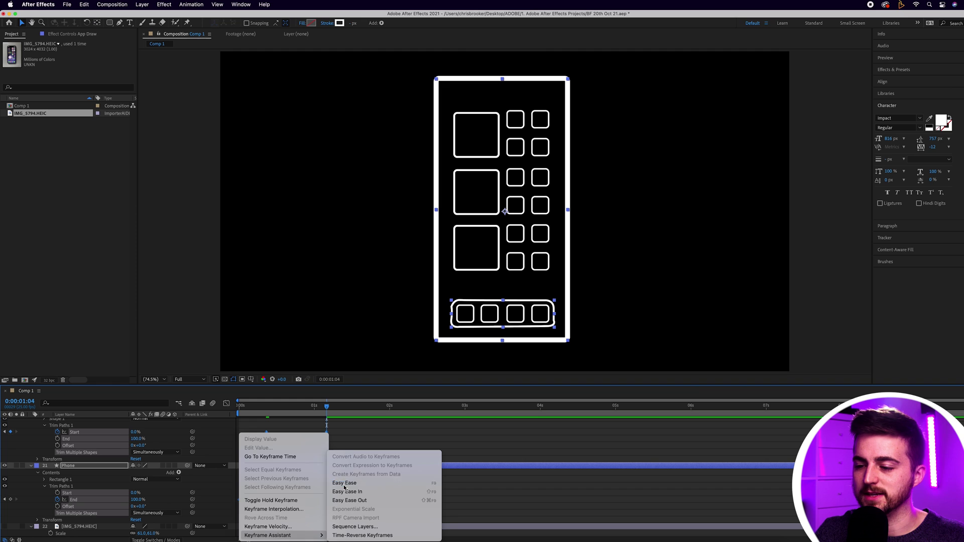
left_click(344, 484)
left_click_drag(292, 405, 132, 409)
key("space")
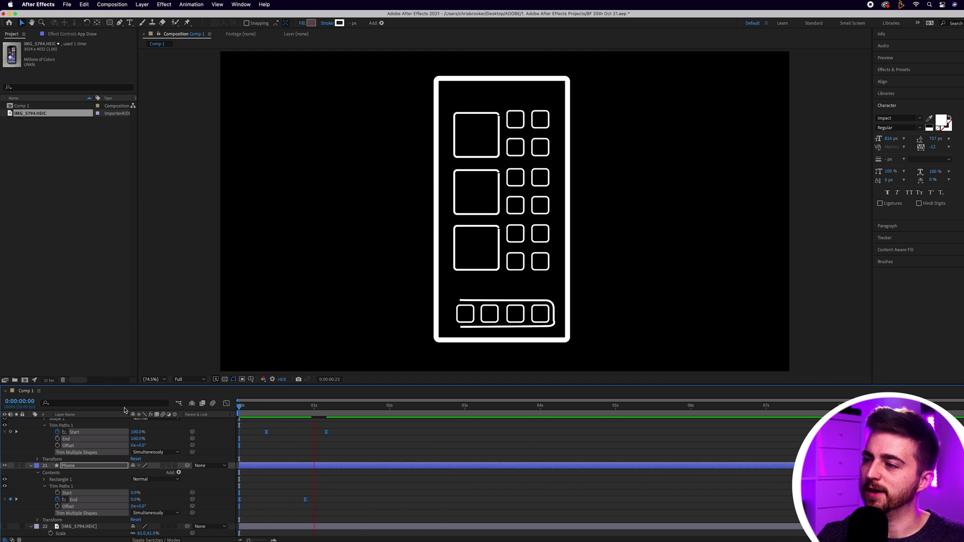
key("space")
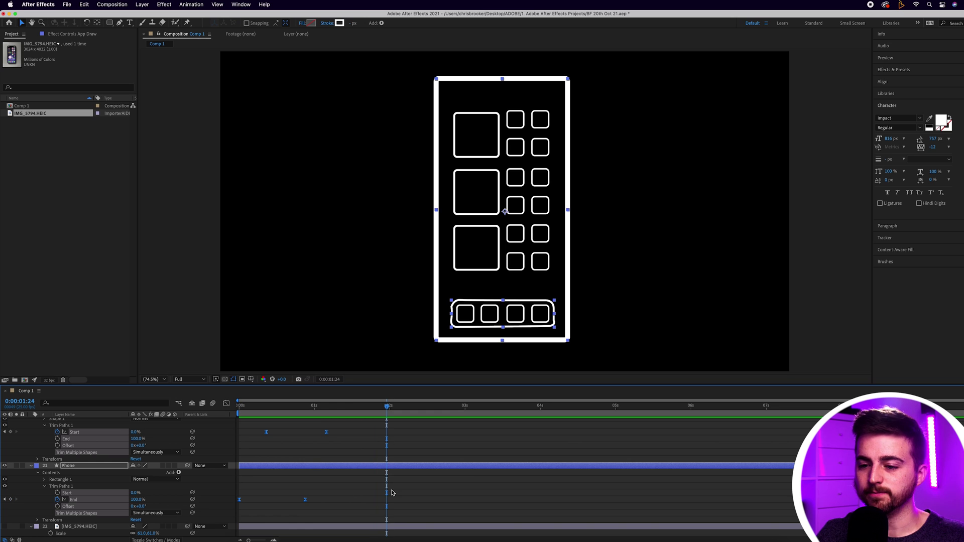
left_click(352, 488)
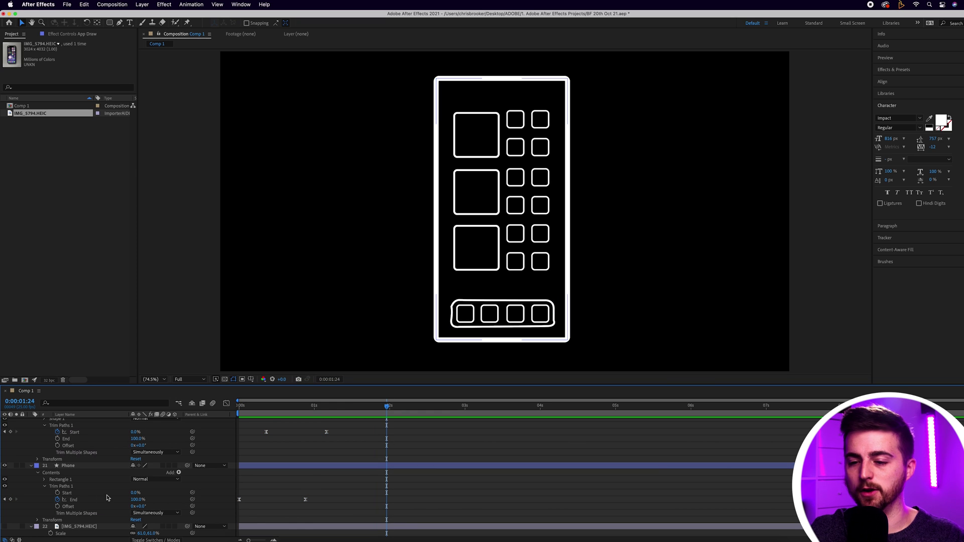
Step: Show the IMG_5794.HEIC photo layer again and magnify the page dots above the dock
left_click(5, 526)
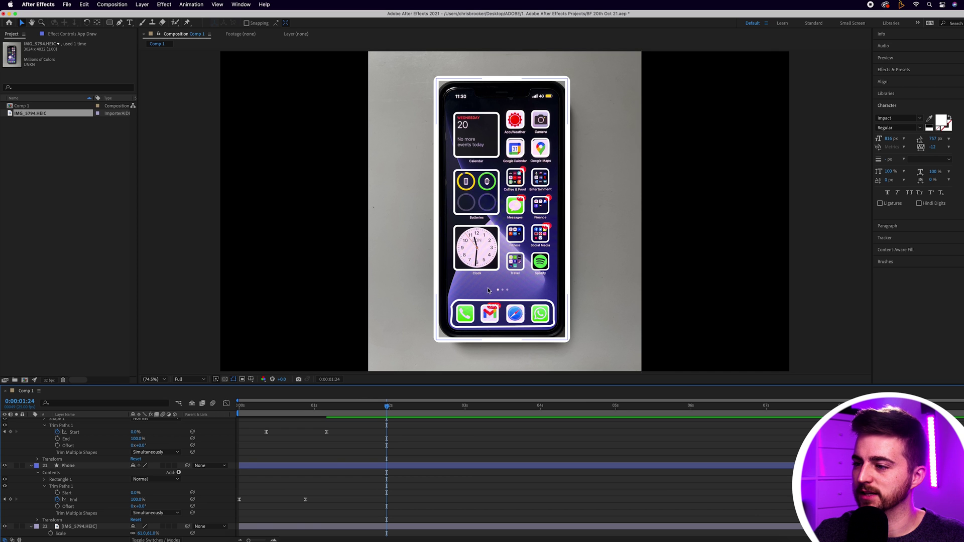
scroll(505, 295, "up", 3)
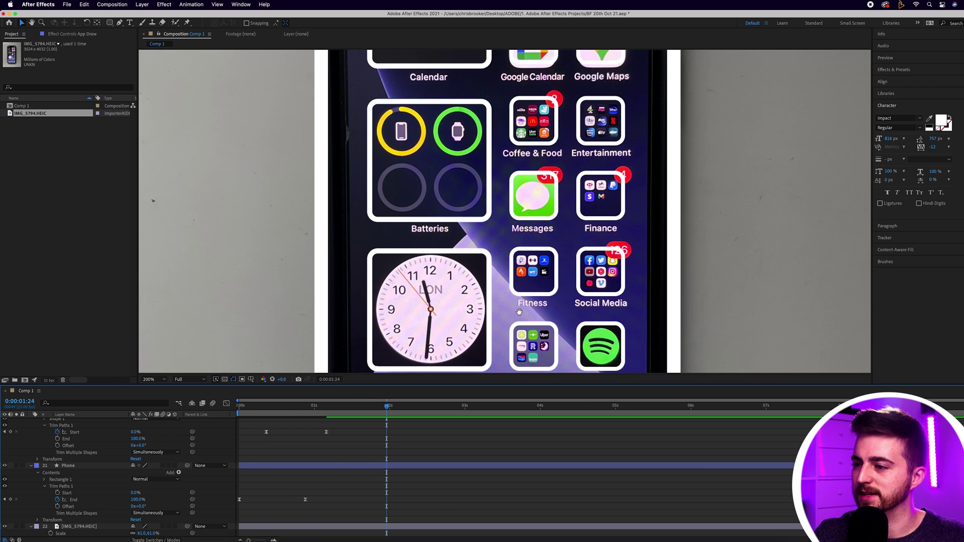
scroll(505, 293, "down", 4)
scroll(477, 243, "up", 2)
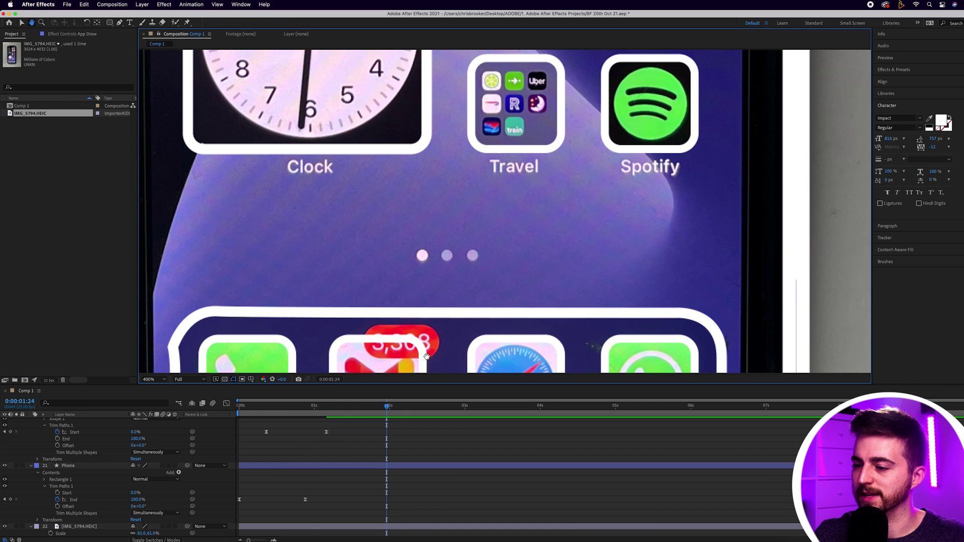
scroll(350, 441, "up", 10)
Step: Examine the photo from the calendar widget down to the page dots and dock for further details to trace
key("u")
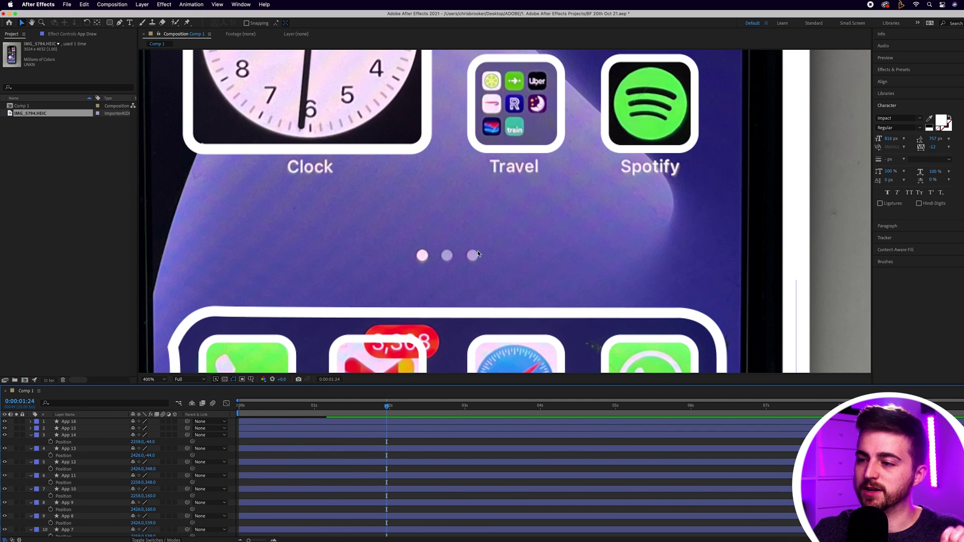
key("space")
left_click_drag(508, 216, 497, 391)
left_click_drag(501, 159, 498, 390)
left_click_drag(502, 237, 501, 334)
scroll(501, 335, "up", 15)
key("v")
key("h")
scroll(596, 233, "down", 15)
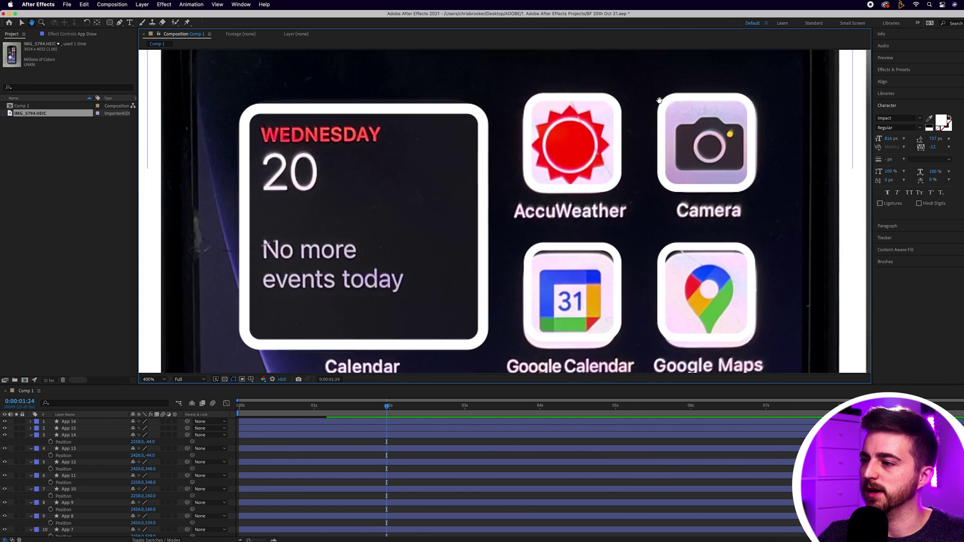
scroll(596, 233, "down", 8)
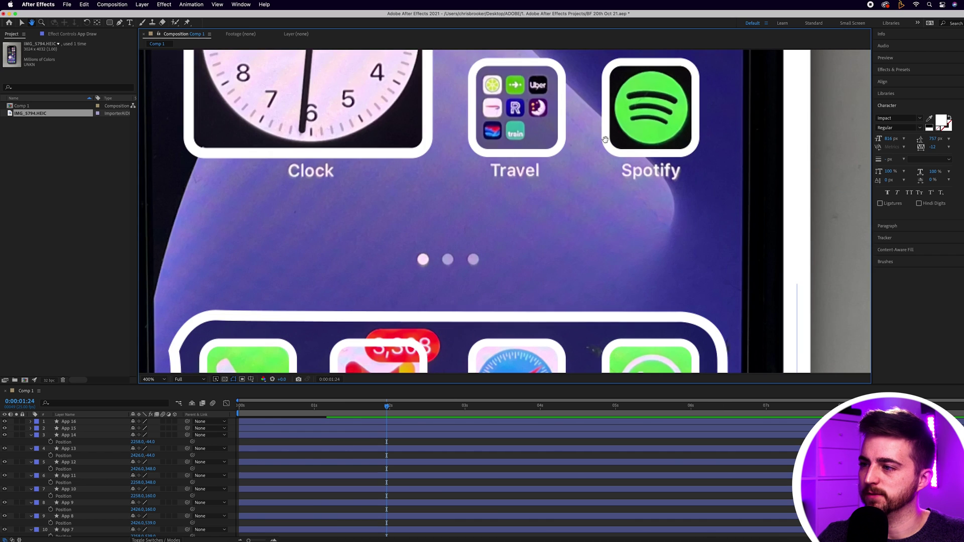
key("v")
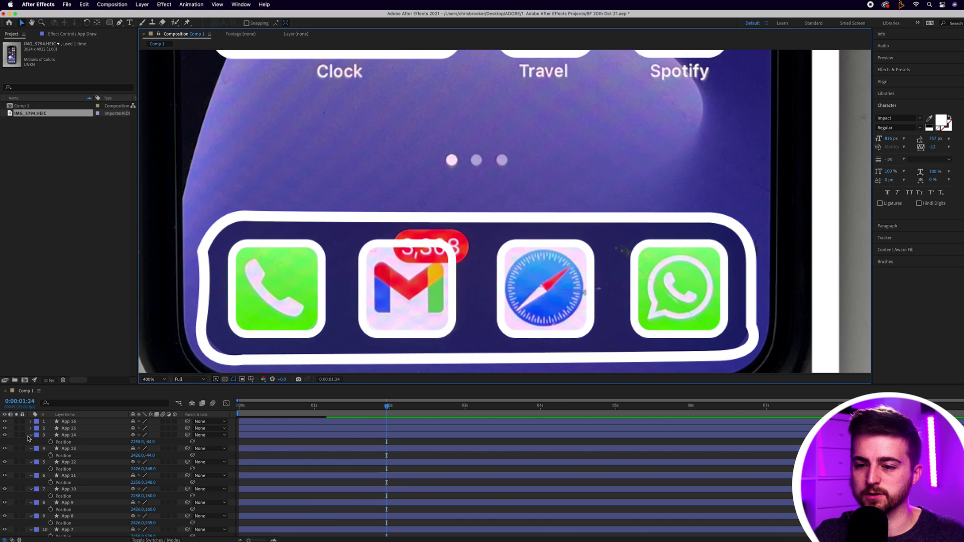
Step: Collapse the open properties of all shape layers from App 16 down to Phone and deselect the layers
left_click(63, 423)
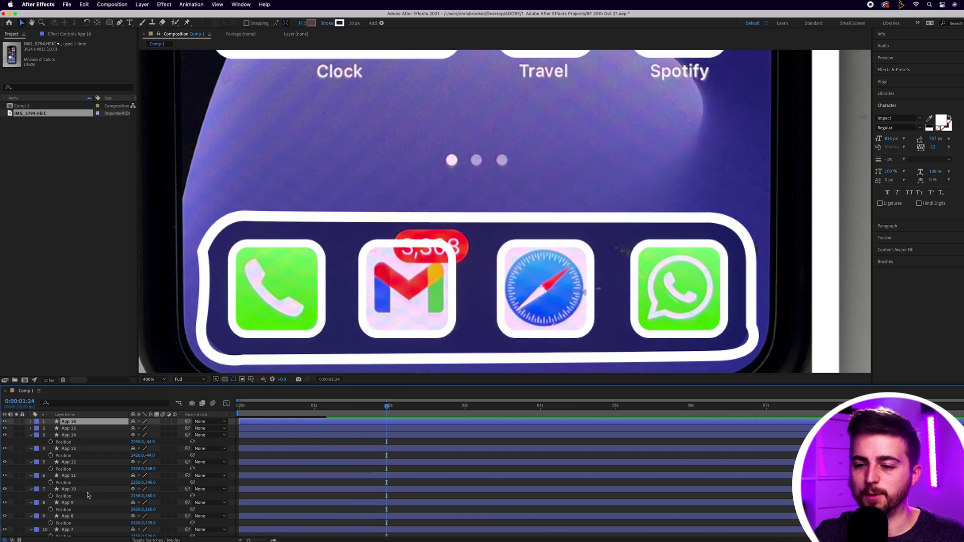
scroll(76, 499, "down", 15)
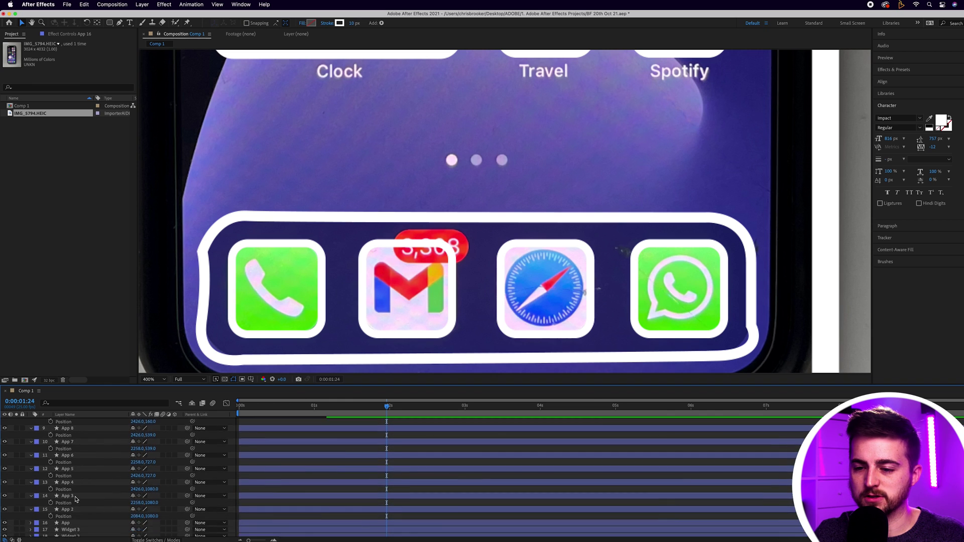
key("ctrl+a")
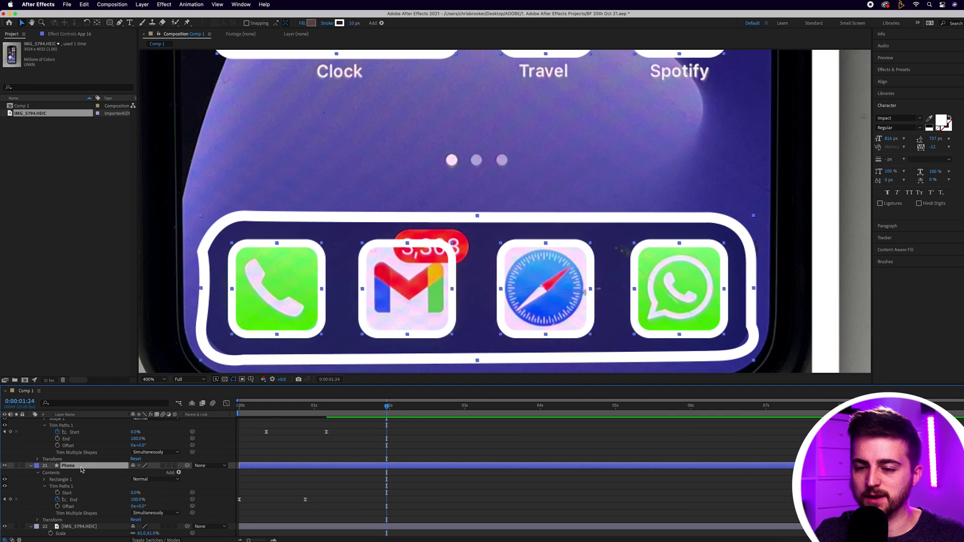
key("p")
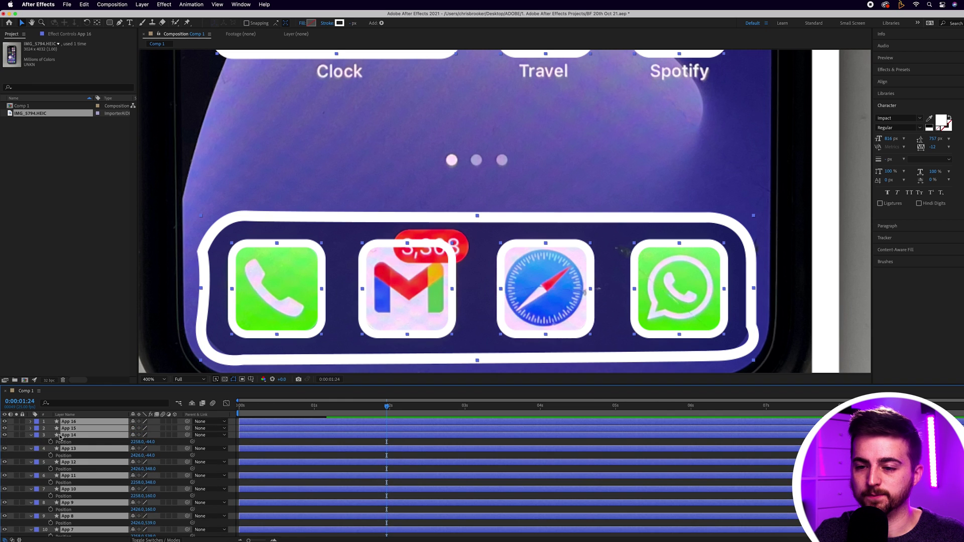
left_click(31, 422)
left_click(31, 422)
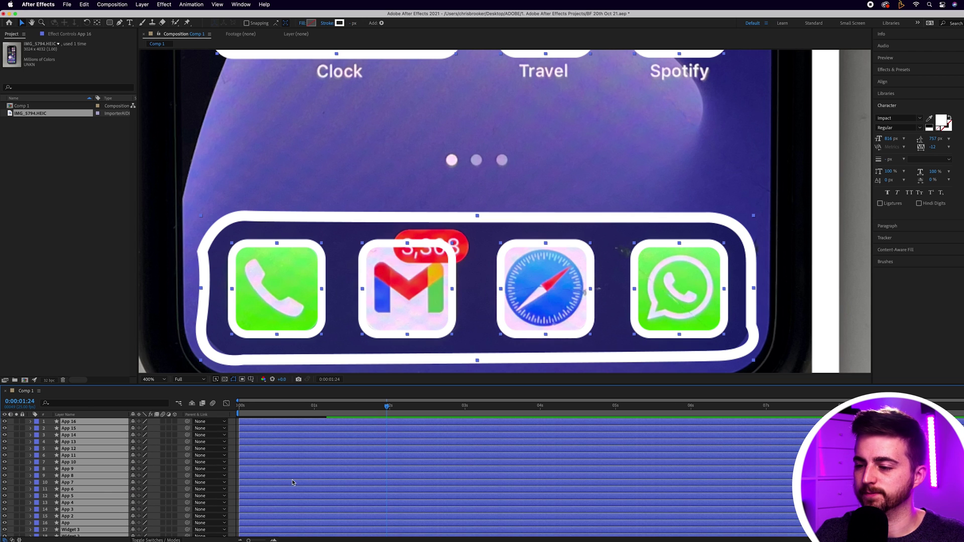
key("F2")
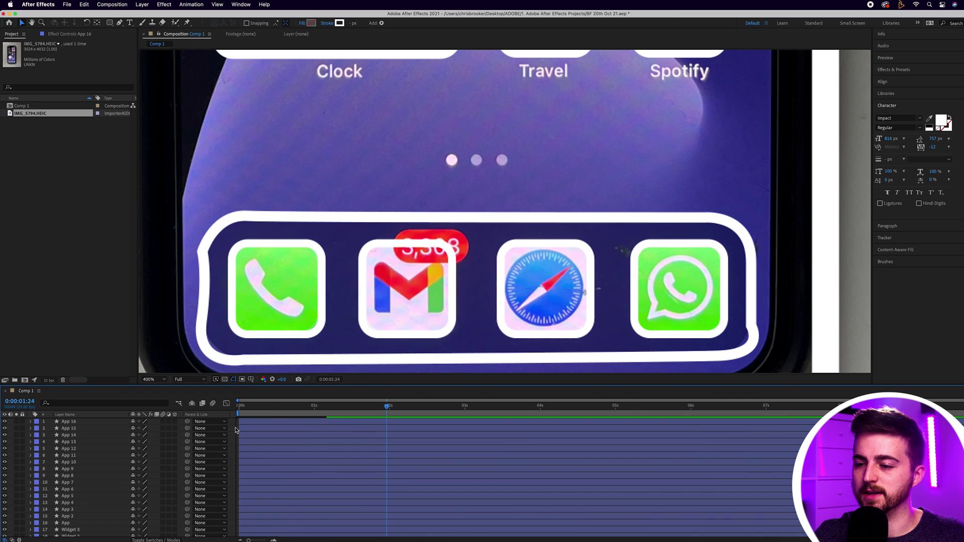
Step: Draw a small white-stroked circle over the first page dot with the Ellipse tool and preview the animation from the start
left_click(111, 23)
left_click_drag(113, 26, 153, 42)
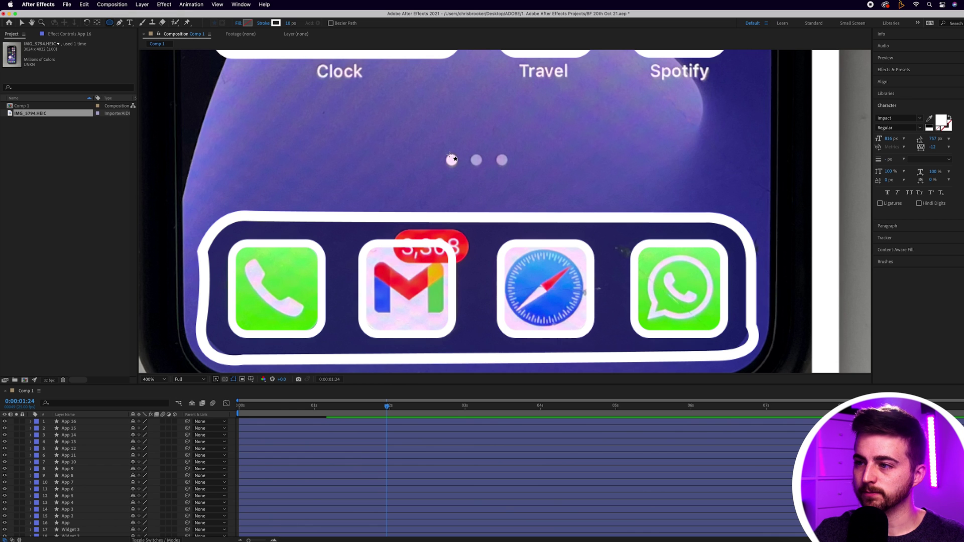
left_click_drag(446, 153, 457, 165)
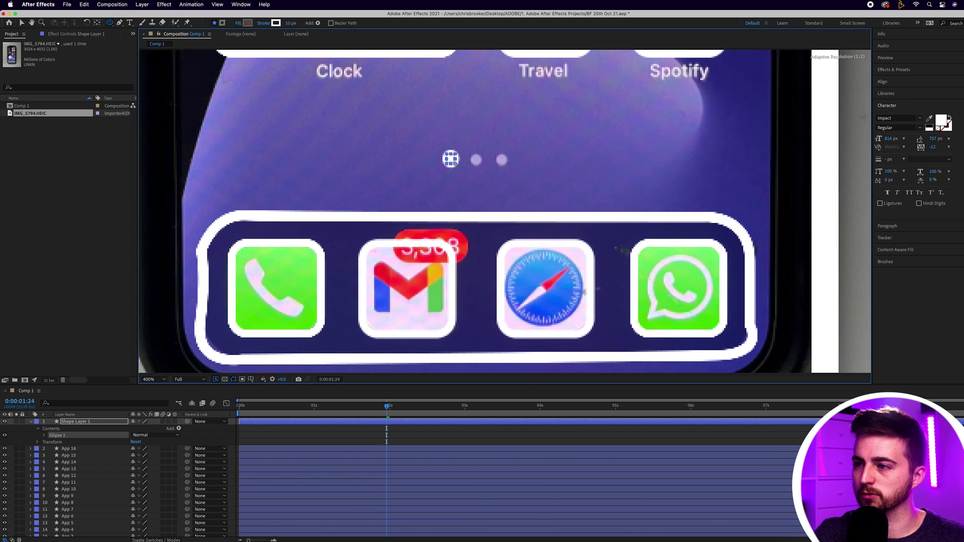
left_click(355, 439)
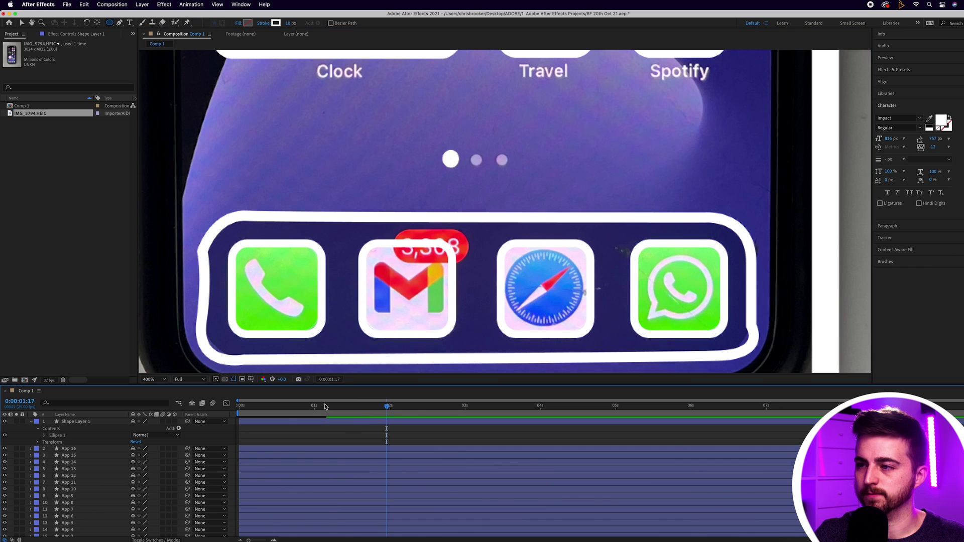
left_click_drag(327, 407, 148, 407)
key("space")
key("space")
Step: Fade in the page dot layer, Shape Layer 1, with Opacity keyframes of 0% at 0:00:00:04 and 100% at 0:00:00:19
mouse_move(240, 408)
left_mouse_down()
mouse_move(293, 417)
mouse_move(263, 410)
left_mouse_up()
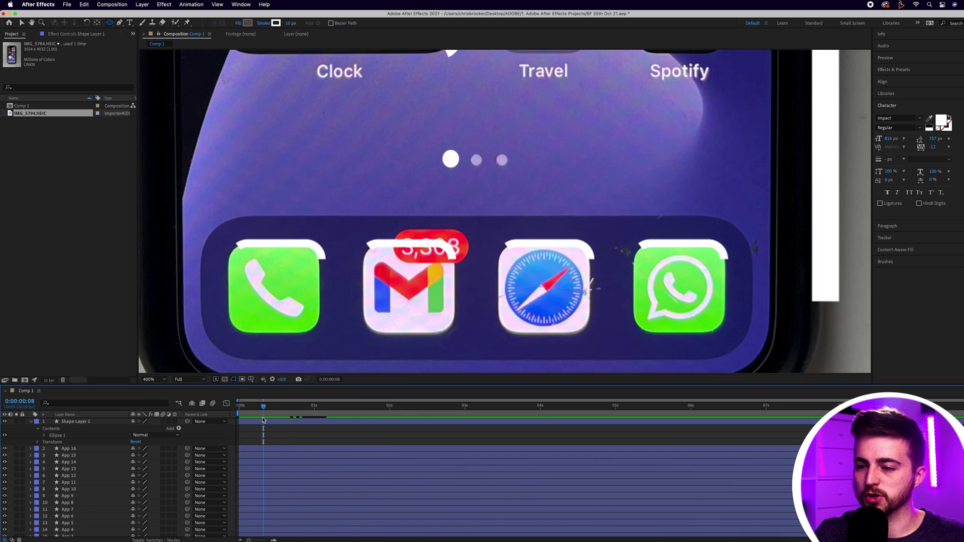
left_click(262, 421)
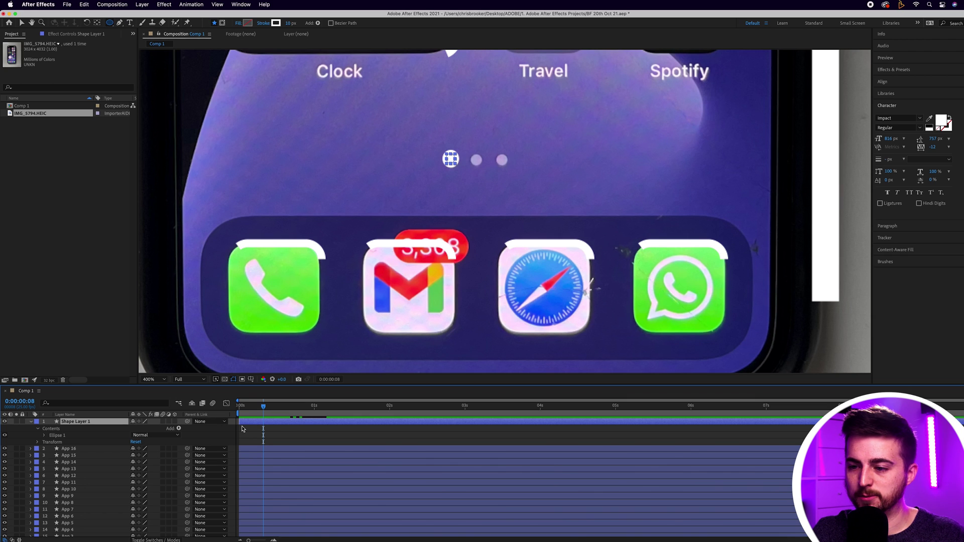
key("t")
left_click(251, 409)
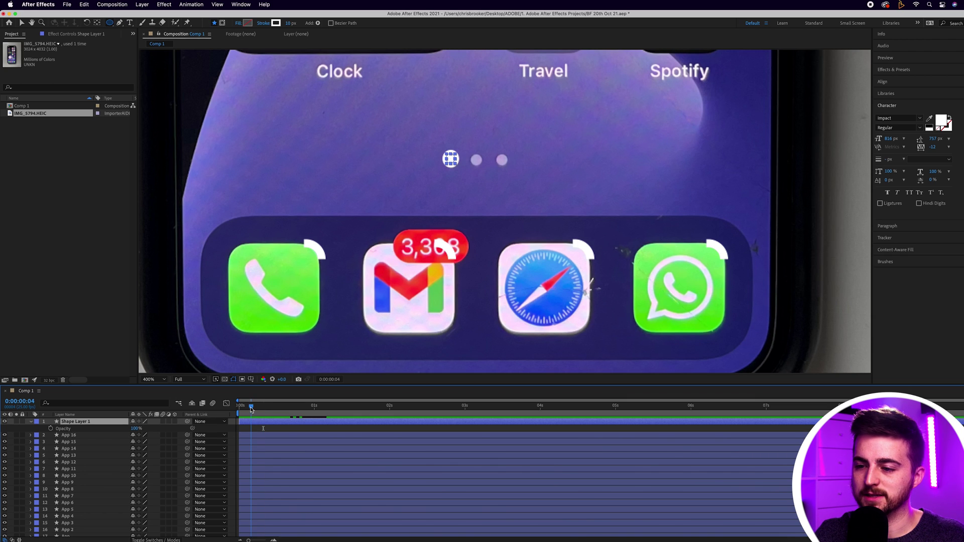
left_click_drag(135, 428, 45, 431)
left_click(51, 428)
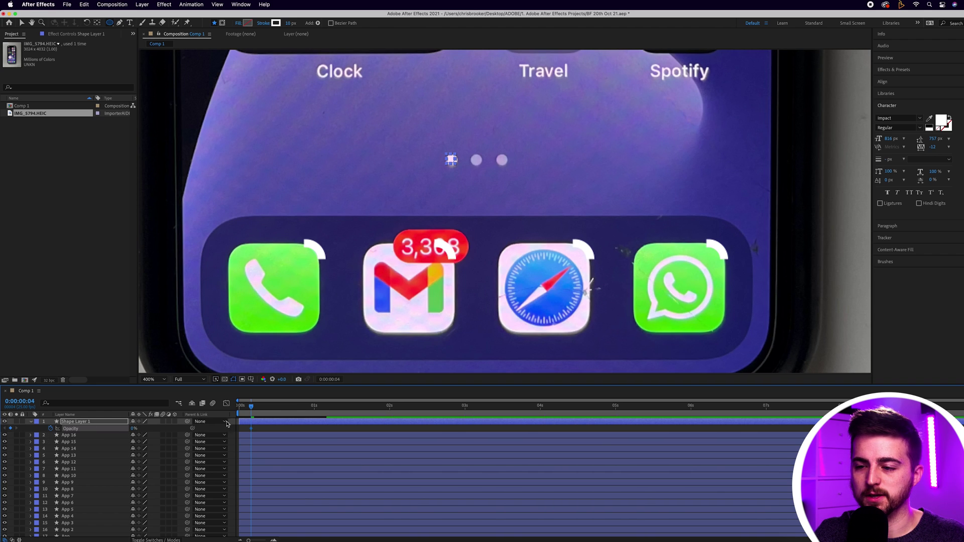
left_click_drag(257, 410, 298, 412)
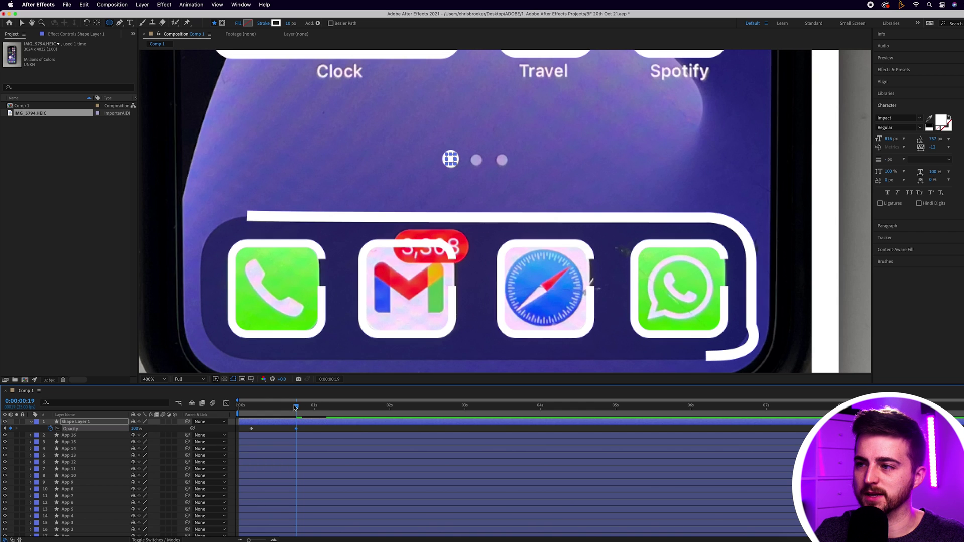
Step: Preview the fade from the start and move Shape Layer 1's second Opacity keyframe earlier, to about 0:00:00:15
key("Home")
key("space")
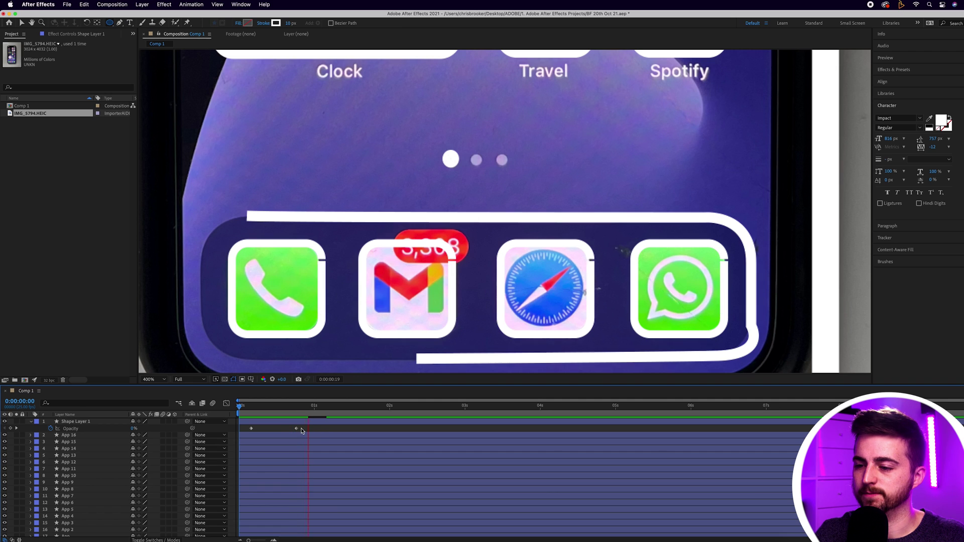
left_click_drag(297, 428, 285, 428)
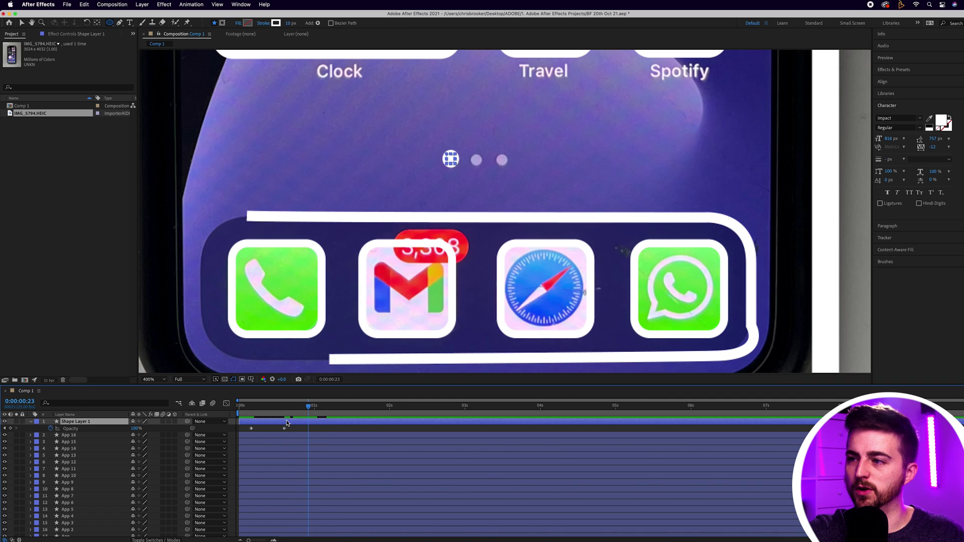
Step: Duplicate the first page dot twice and place the copies over the second and third dots at X positions 1952 and 1983
key("super+d")
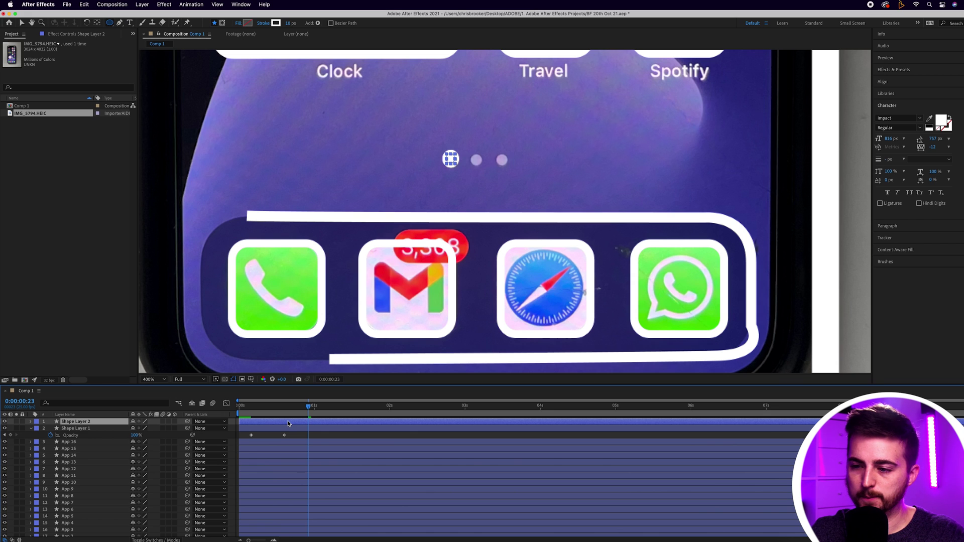
key("p")
left_click_drag(135, 429, 151, 429)
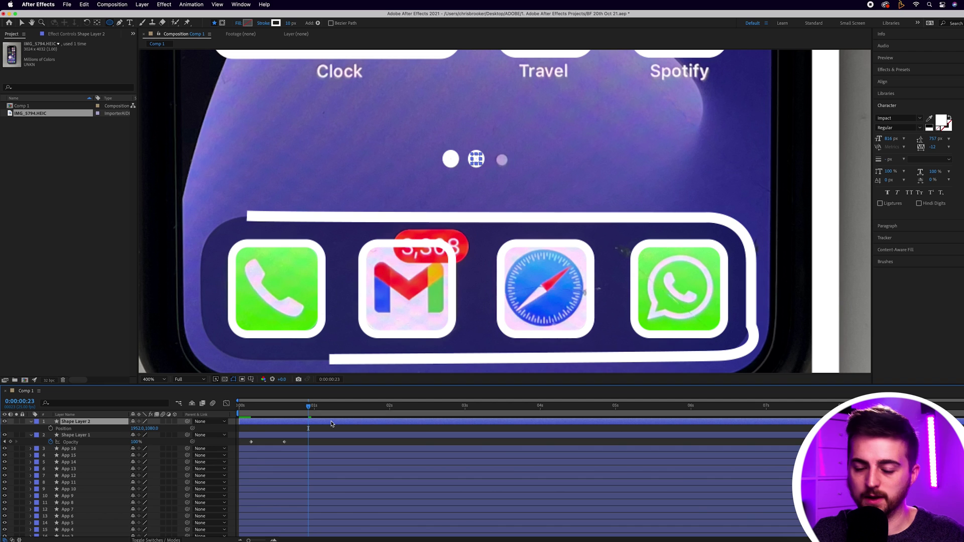
key("super+d")
key("p")
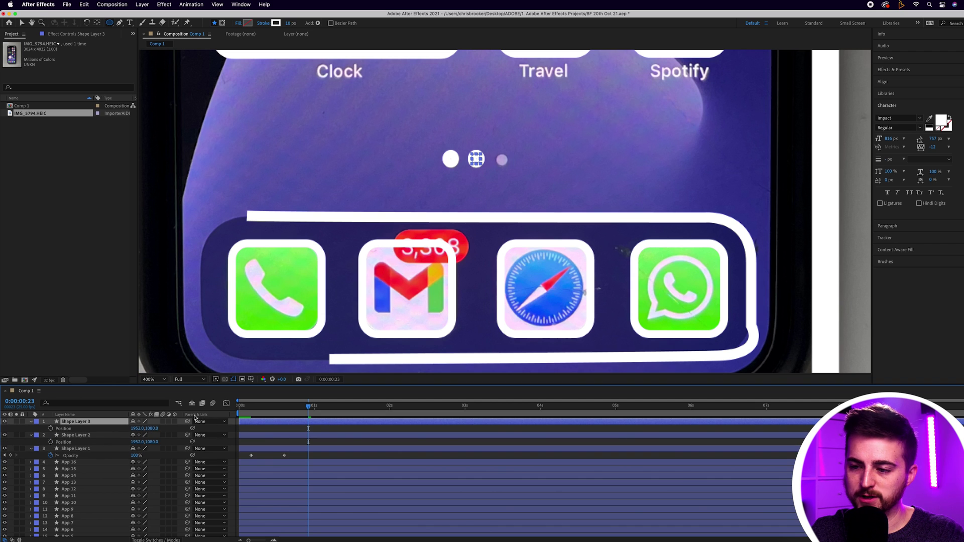
left_click_drag(138, 430, 160, 429)
key("space")
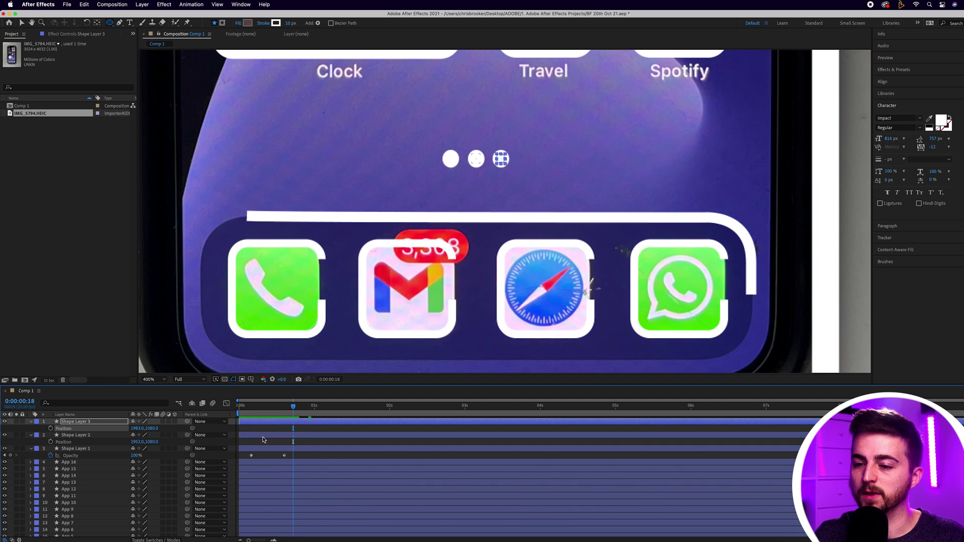
Step: Stagger the dot fades by shifting the Opacity keyframes of Shape Layer 2 and Shape Layer 3 progressively later, and preview the result
key("u")
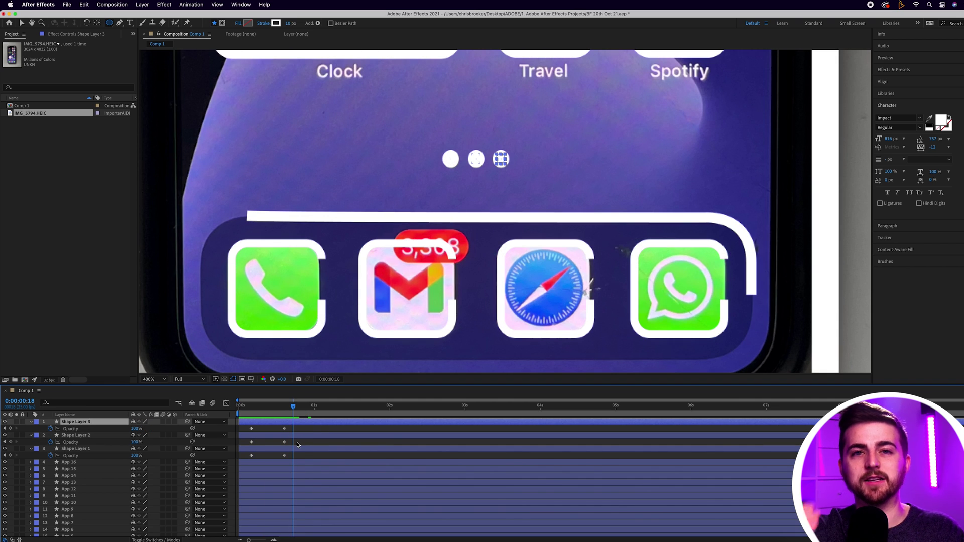
mouse_move(303, 444)
left_mouse_down()
mouse_move(250, 446)
mouse_move(281, 430)
mouse_move(250, 431)
mouse_move(294, 430)
left_mouse_up()
key("Home")
key("space")
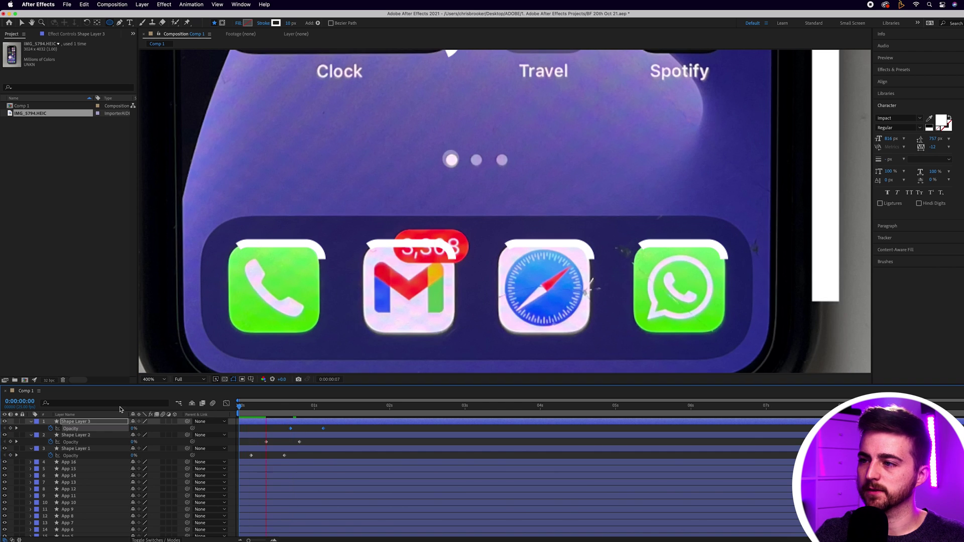
key("space")
Step: Hide the IMG_5794.HEIC photo layer, preview the whole line animation and deselect the layers
scroll(176, 490, "down", 4)
left_click(5, 527)
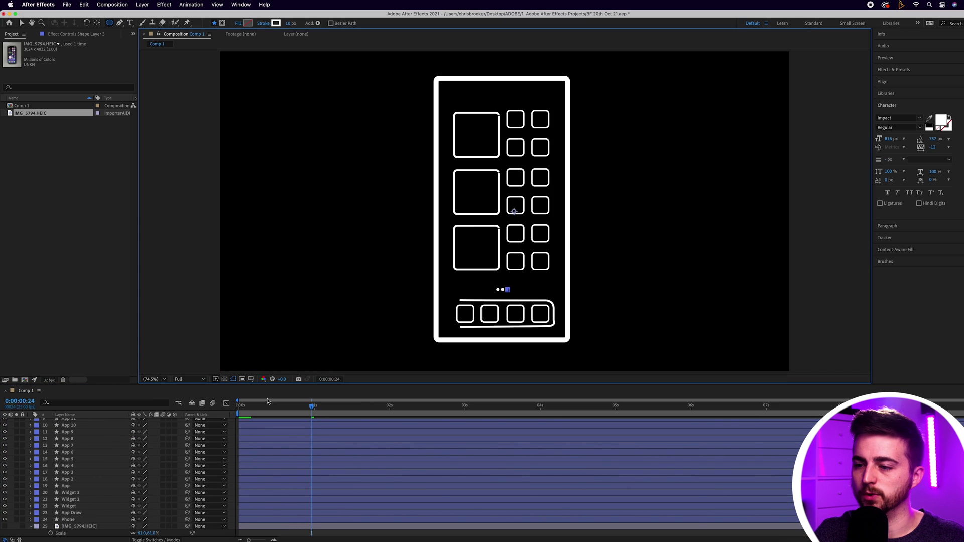
key("space")
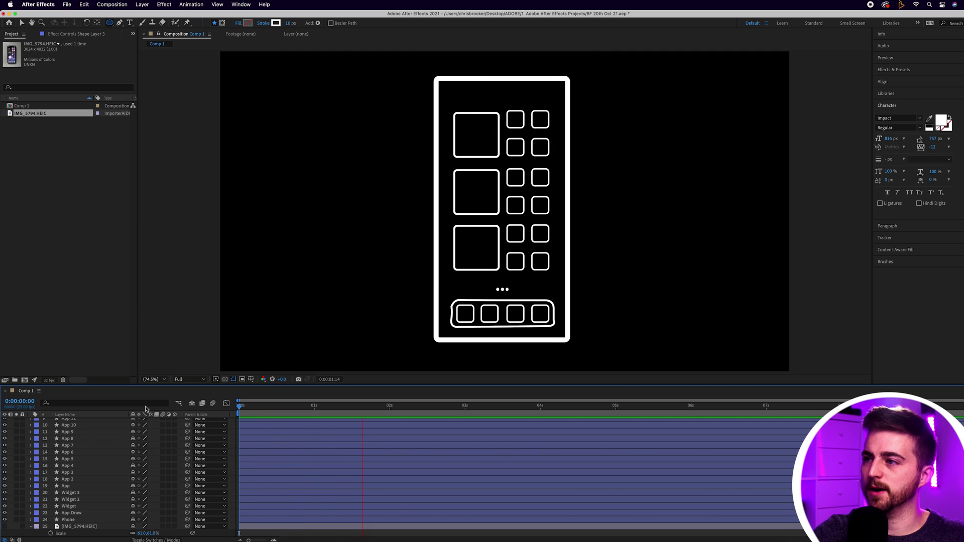
key("space")
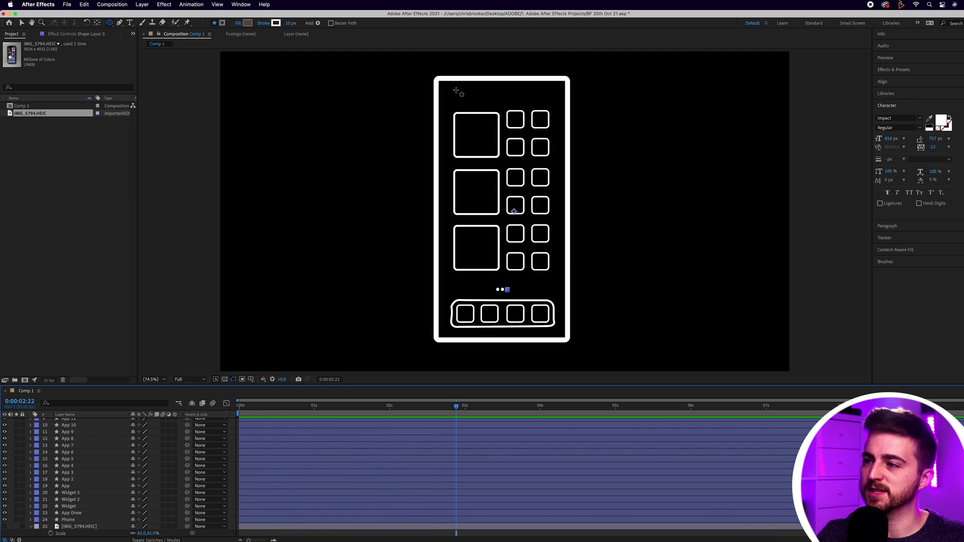
key("v")
left_click(378, 532)
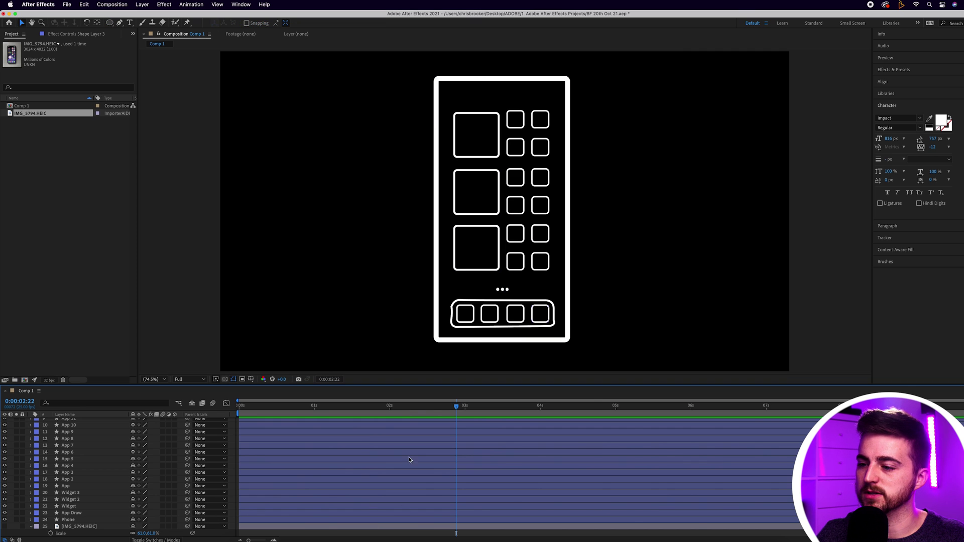
Step: Show the reference photo briefly to compare it with the line drawing, and hide it again
left_click(4, 526)
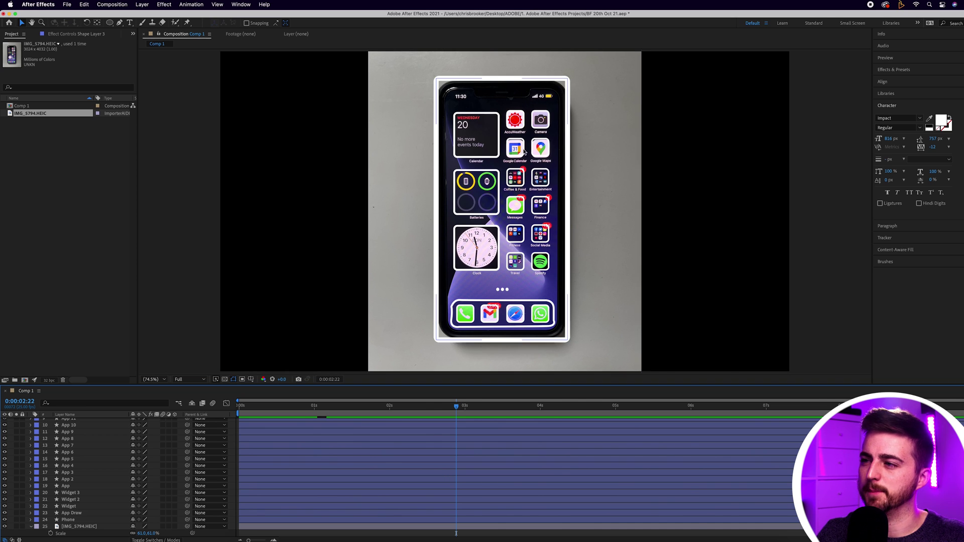
left_click(5, 526)
left_click(4, 526)
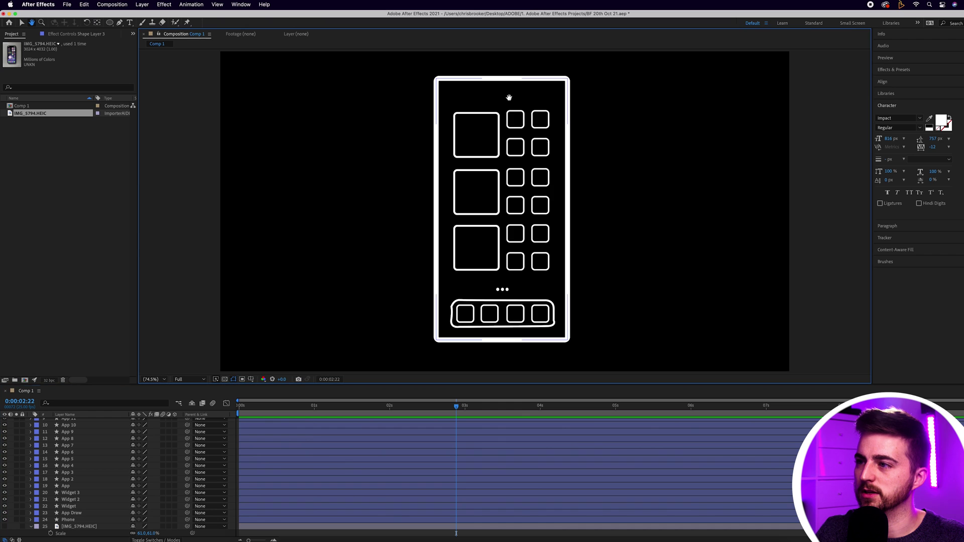
Step: Draw a closed notch shape with curved lower corners along the phone frame's top edge with the Pen tool
scroll(506, 134, "up", 4)
left_click_drag(506, 134, 492, 319)
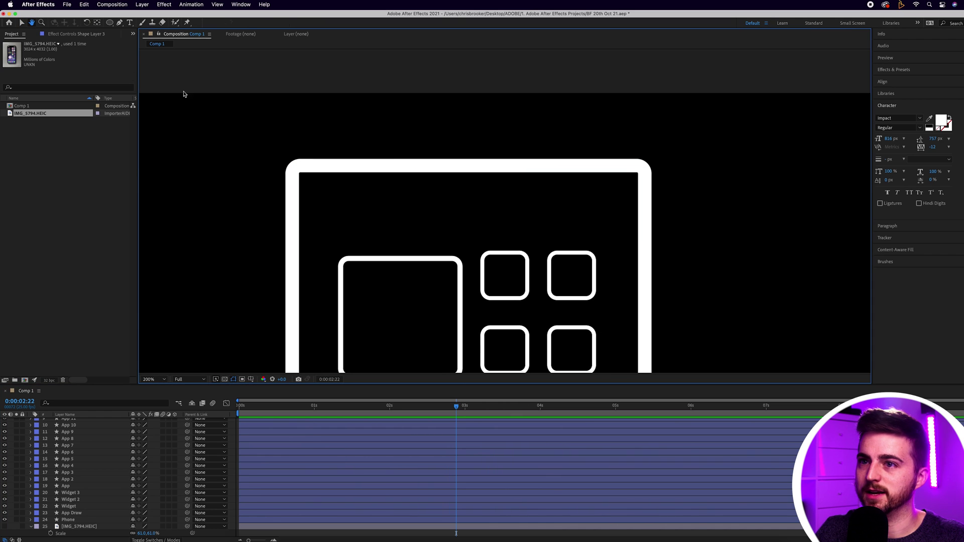
left_click_drag(113, 26, 120, 25)
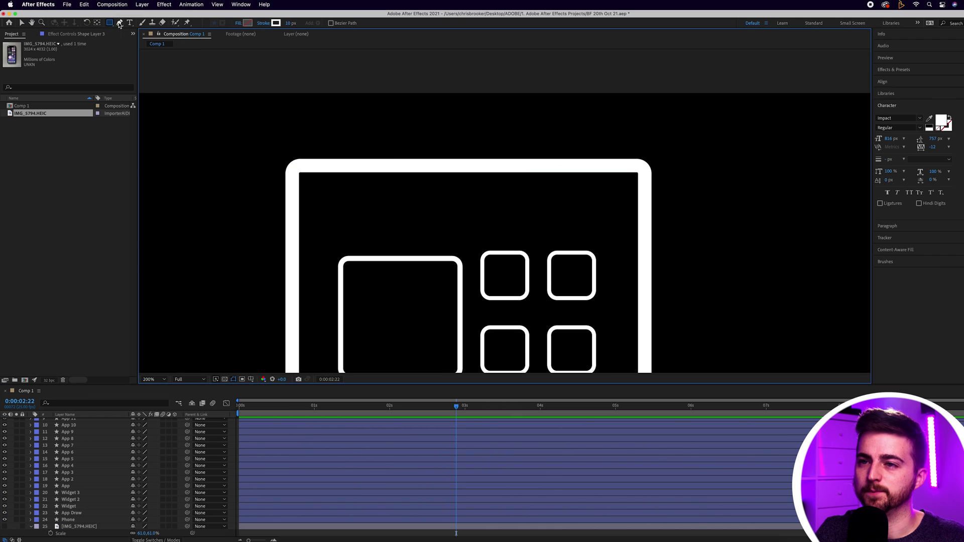
left_click(120, 23)
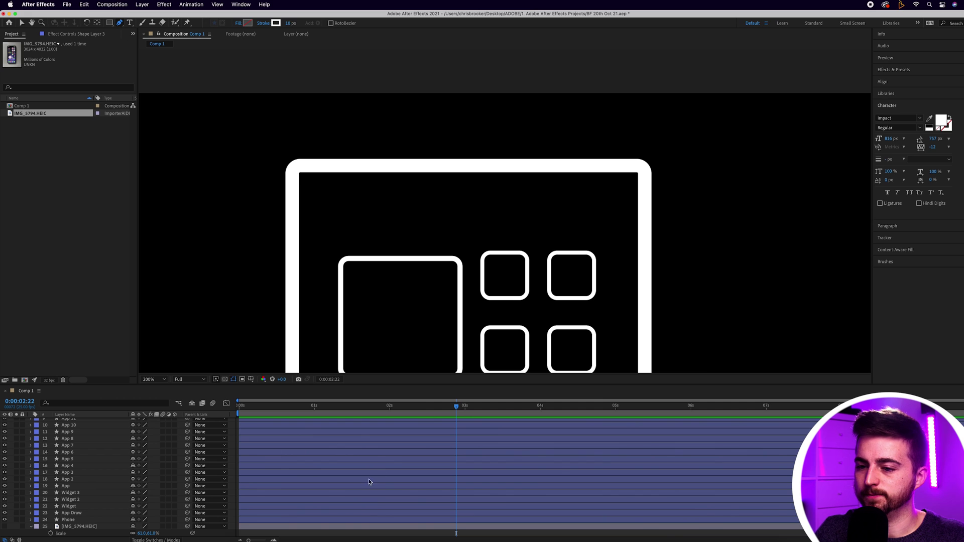
scroll(368, 452, "up", 4)
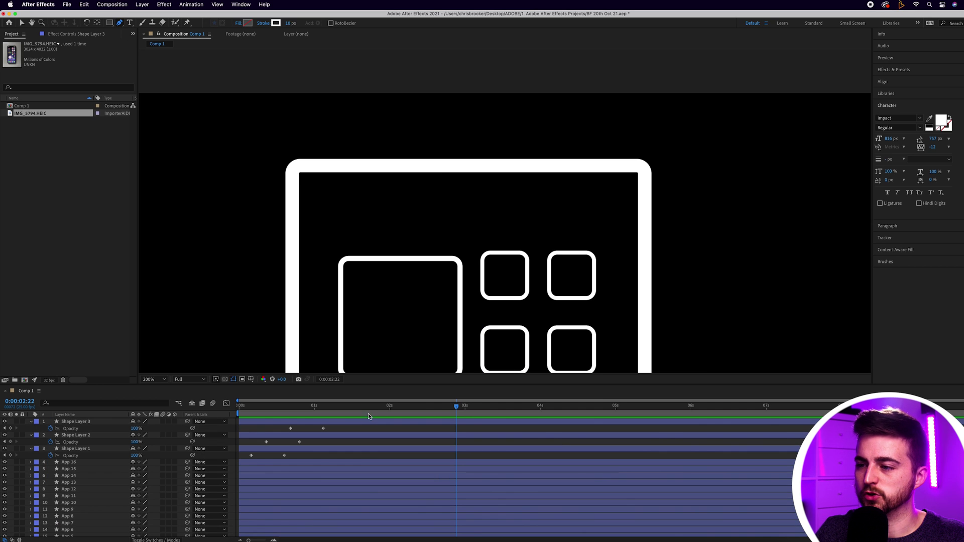
left_click(371, 166)
left_click(564, 166)
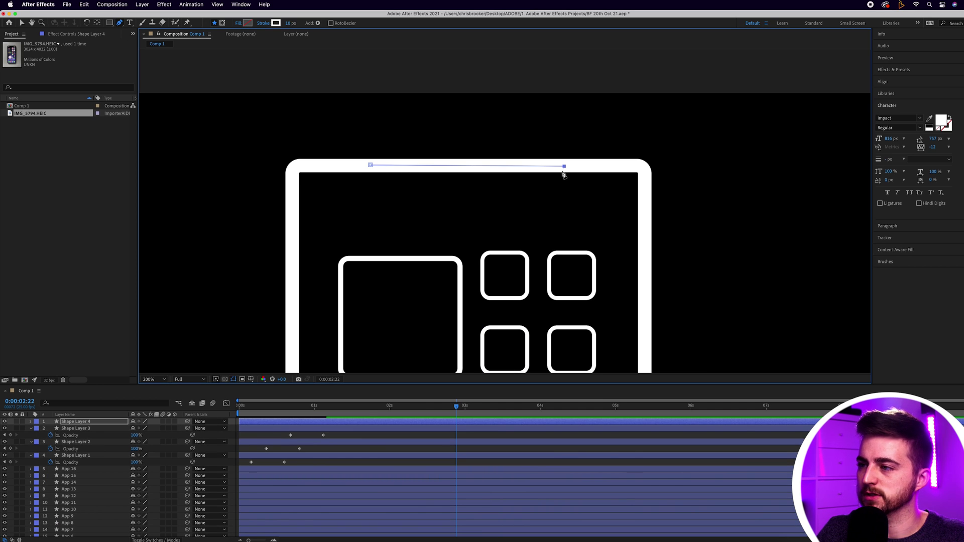
left_click_drag(543, 190, 527, 193)
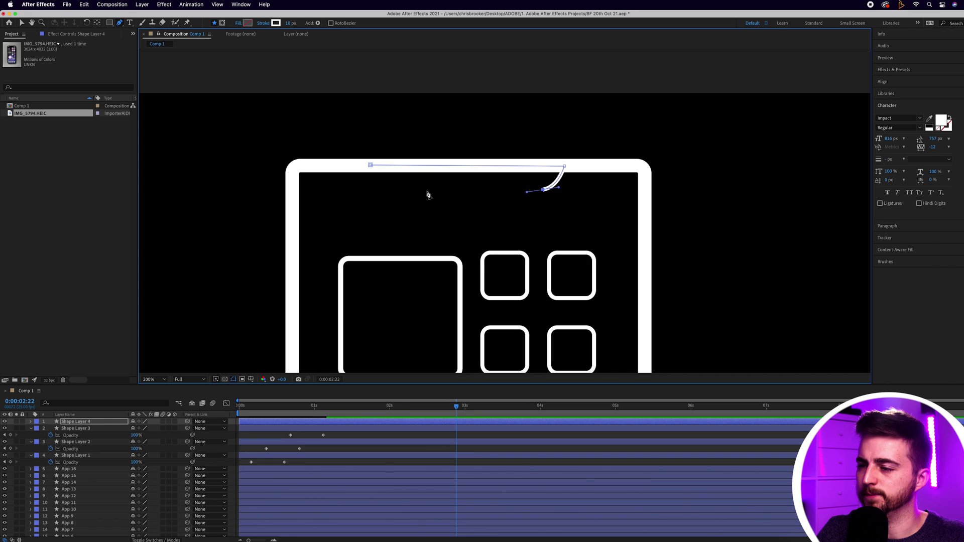
left_click(398, 190)
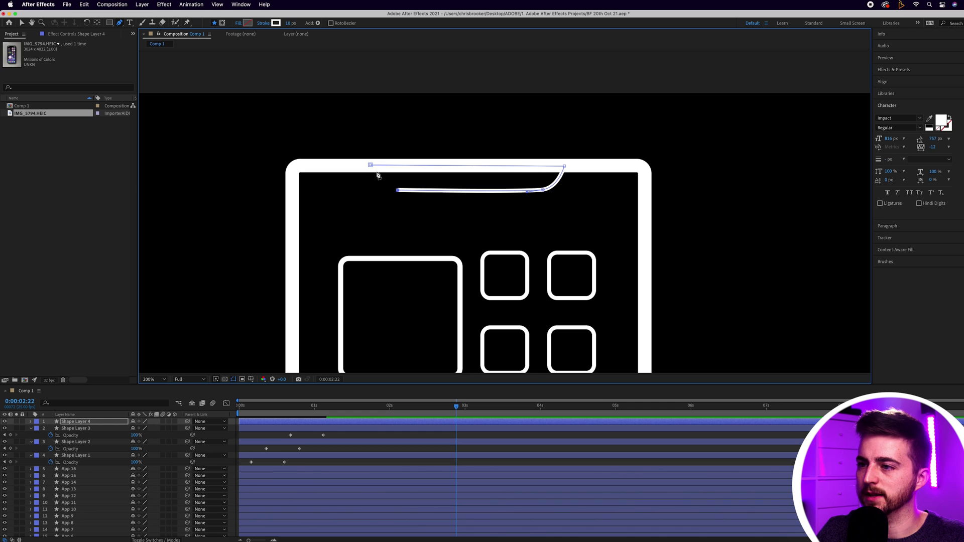
left_click_drag(371, 166, 375, 153)
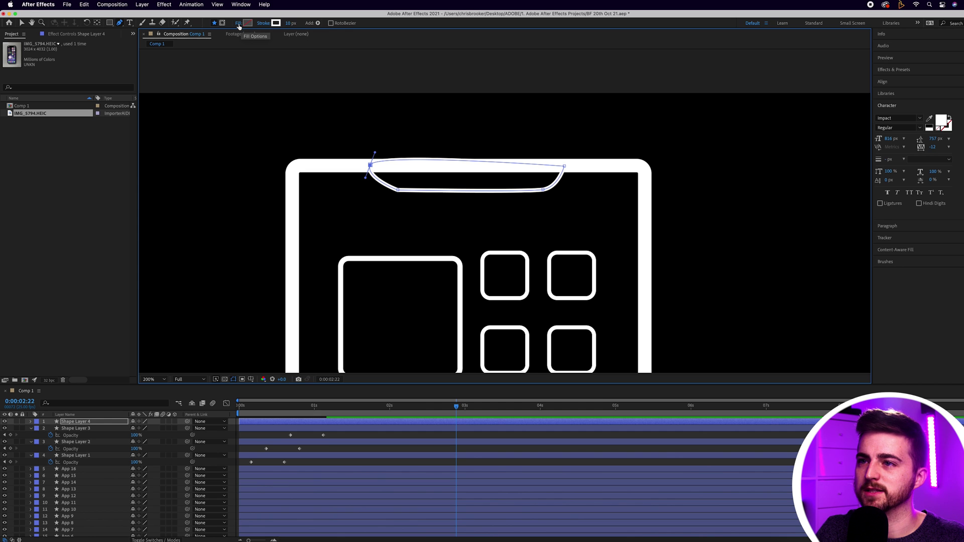
Step: Give the notch shape a solid white fill, FFFFFF, and deselect it
left_click(239, 23)
left_click(420, 260)
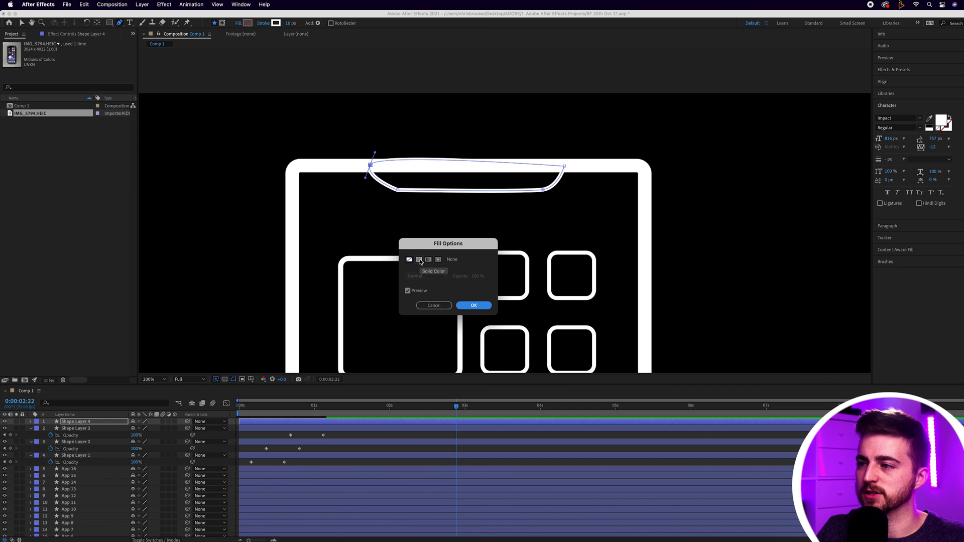
left_click(474, 305)
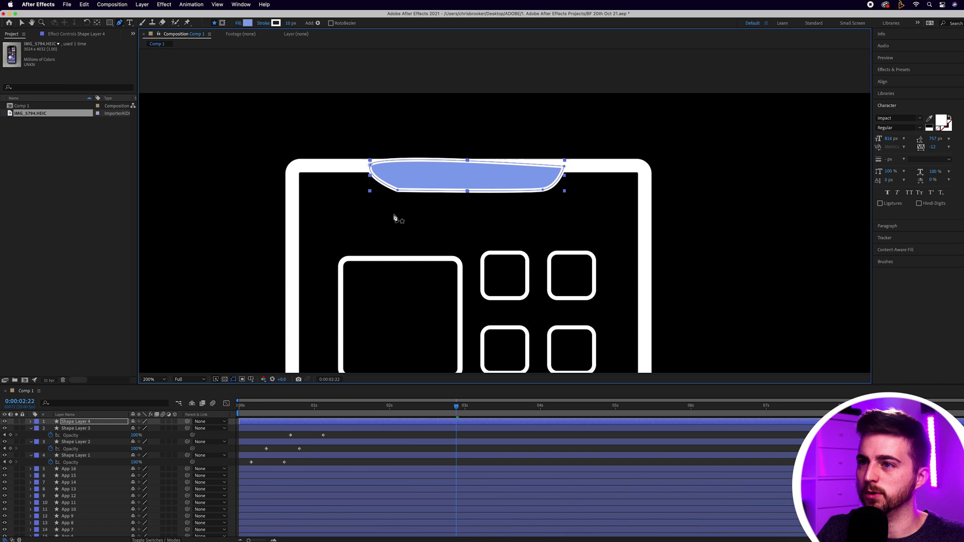
left_click(247, 23)
left_click(354, 233)
left_click(528, 233)
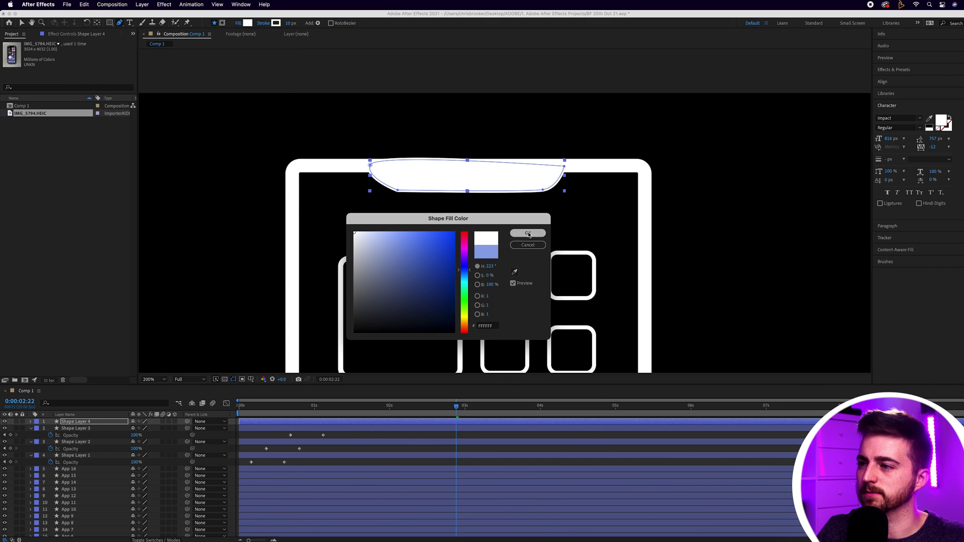
left_click(352, 437)
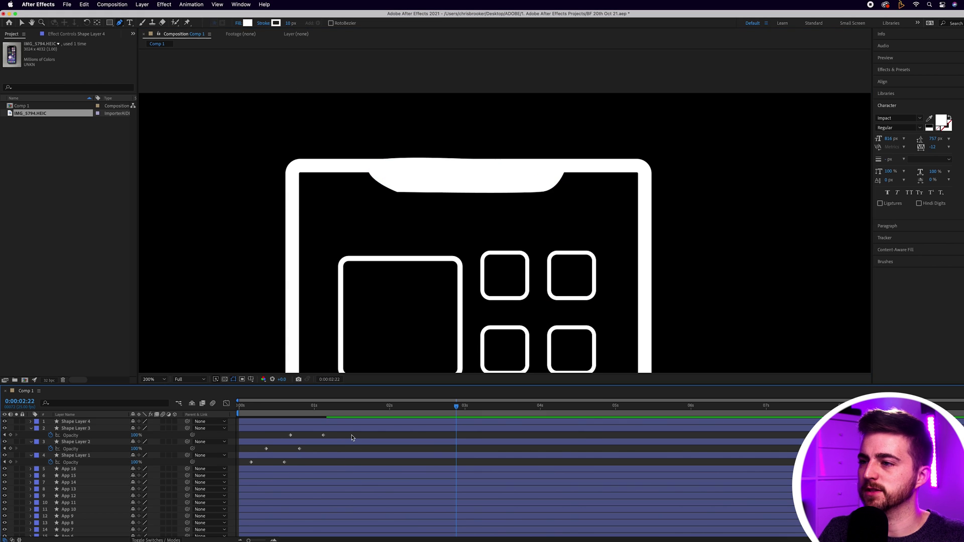
Step: Move the notch shape down to position 1920, 1091 against the frame's top edge and check it on the timeline
left_click(20, 25)
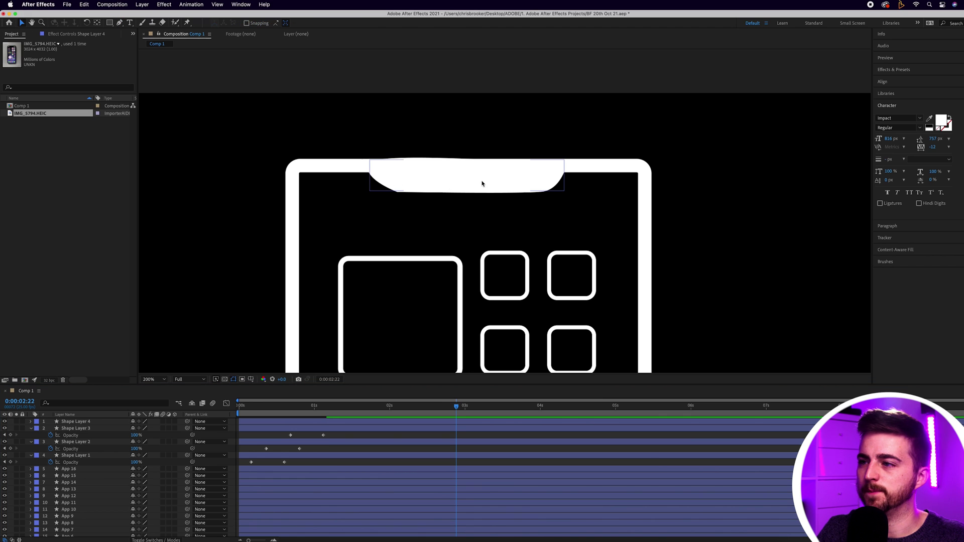
left_click(482, 183)
left_click(652, 114)
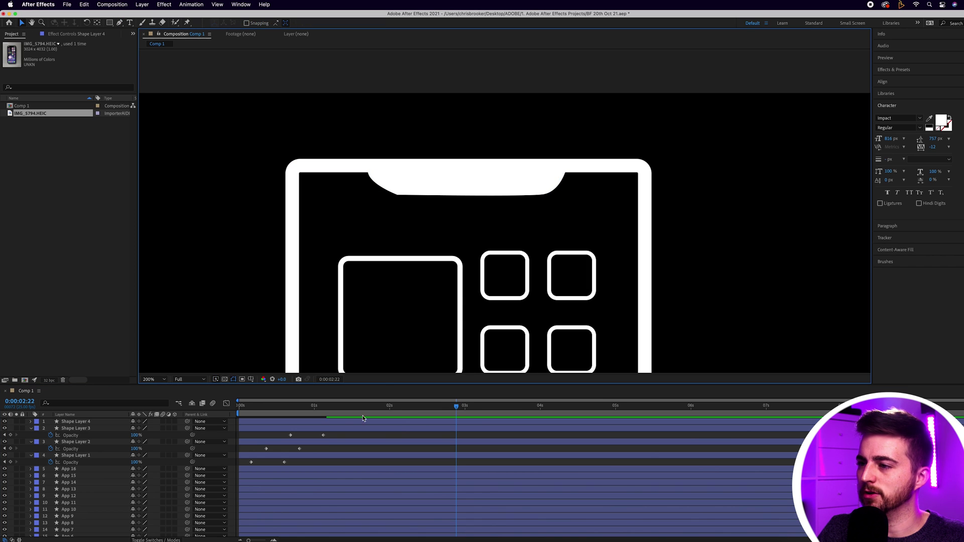
left_click_drag(369, 406, 120, 409)
key("space")
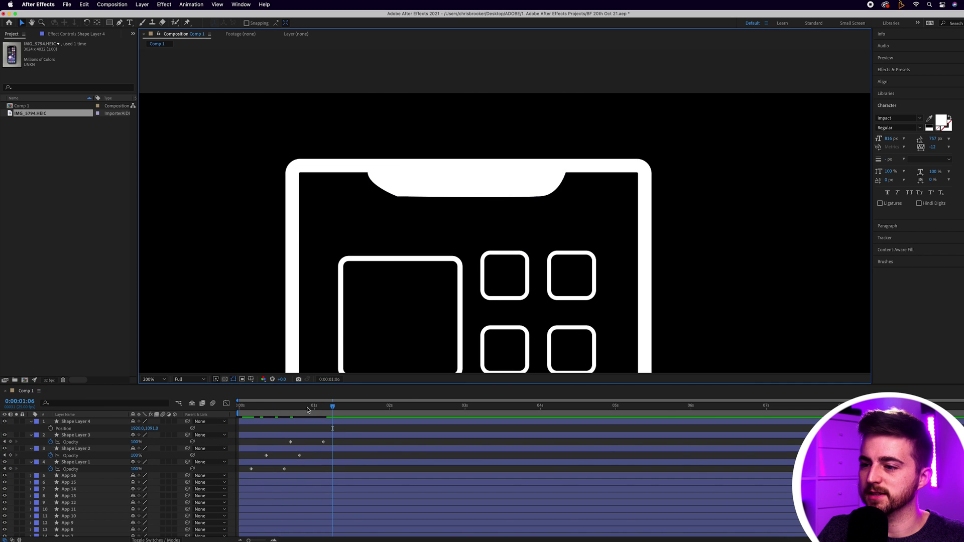
left_click(295, 422)
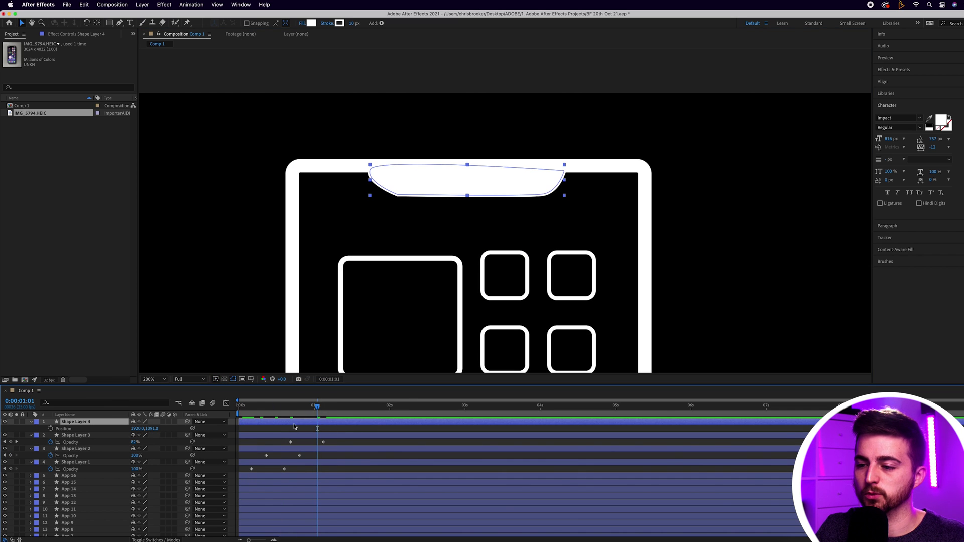
right_click(295, 425)
left_click(316, 496)
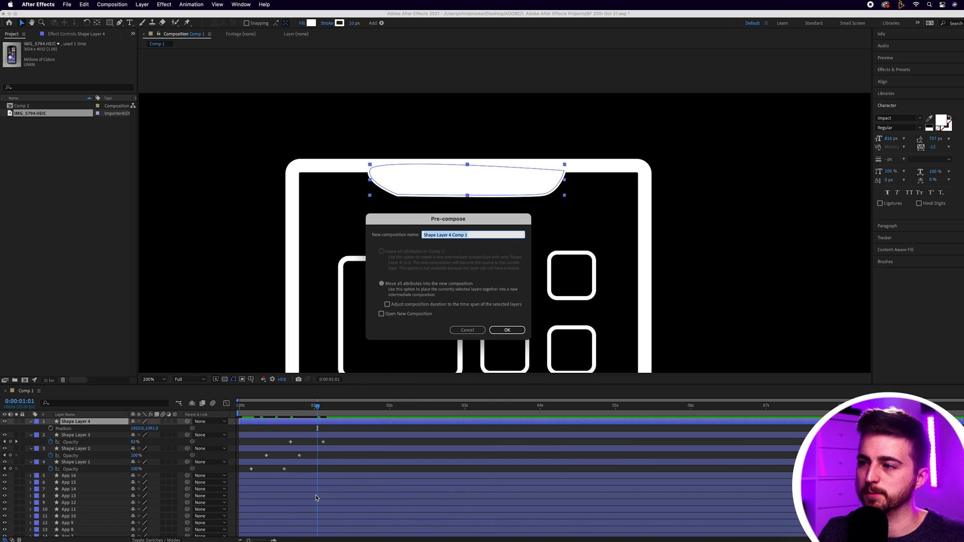
left_click(468, 330)
key("q")
left_click_drag(345, 137, 530, 268)
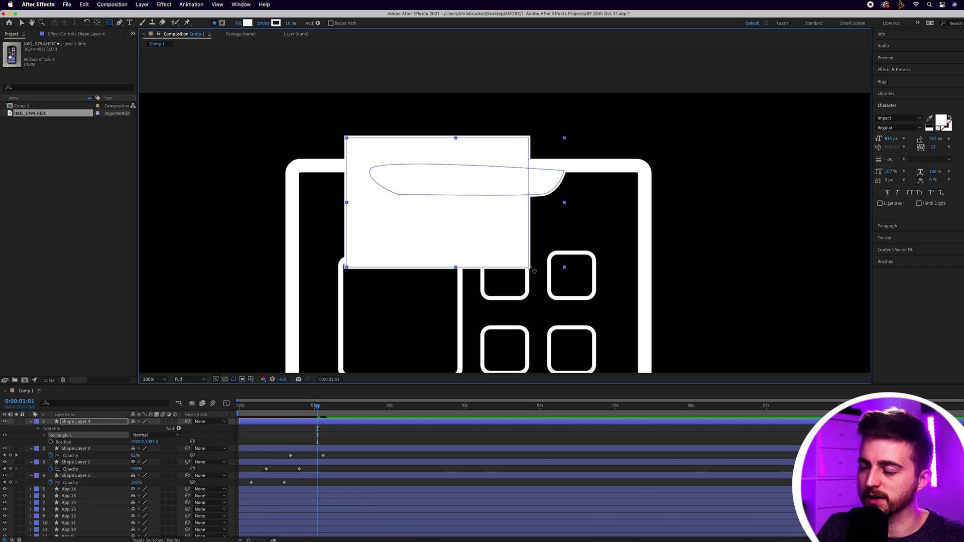
key("super+z")
Step: Pre-compose the notch layer, Shape Layer 4, into a new composition named Notch
right_click(285, 428)
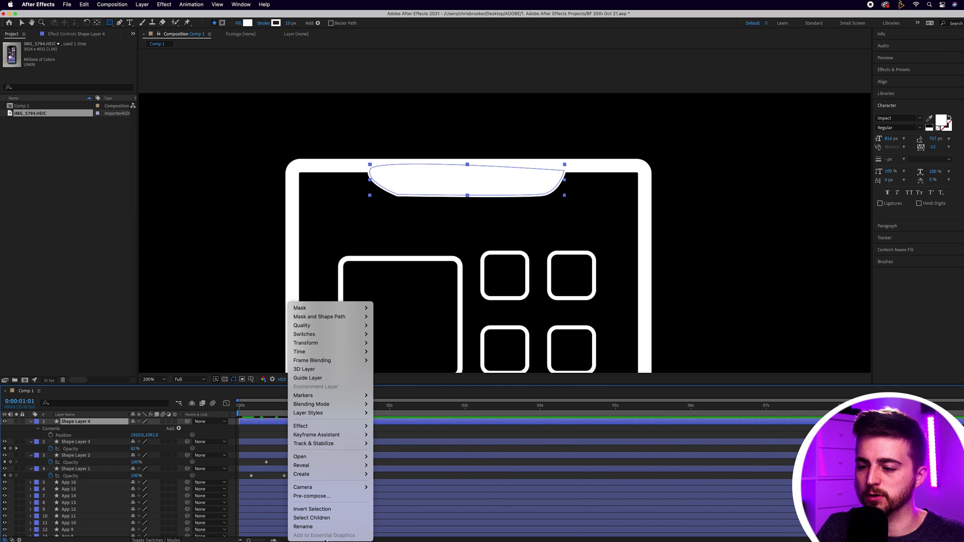
left_click(317, 497)
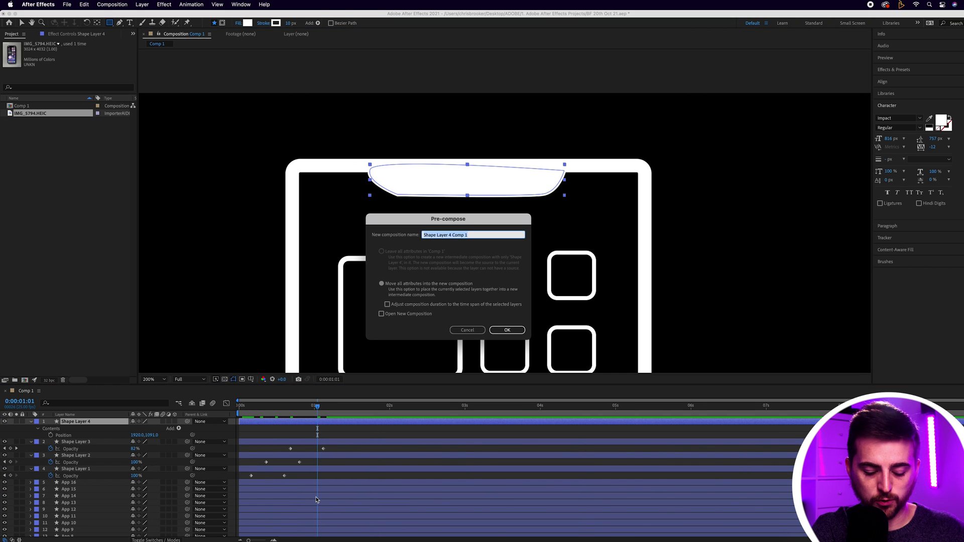
type("Notch")
key("Return")
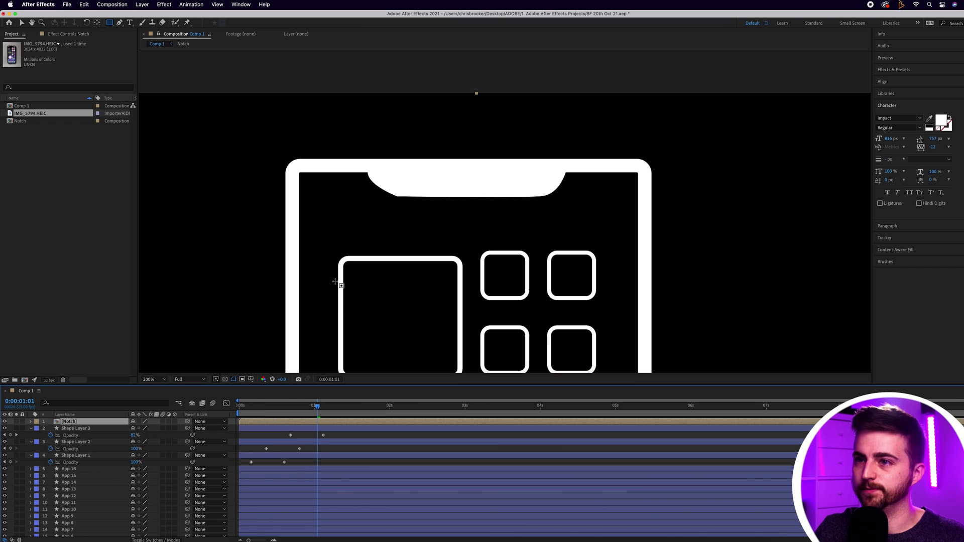
Step: Draw a rectangular mask around the whole notch on the Notch layer and add a Mask Path keyframe at 0:00:00:24
mouse_move(111, 23)
left_mouse_down()
mouse_move(119, 39)
mouse_move(126, 24)
left_mouse_up()
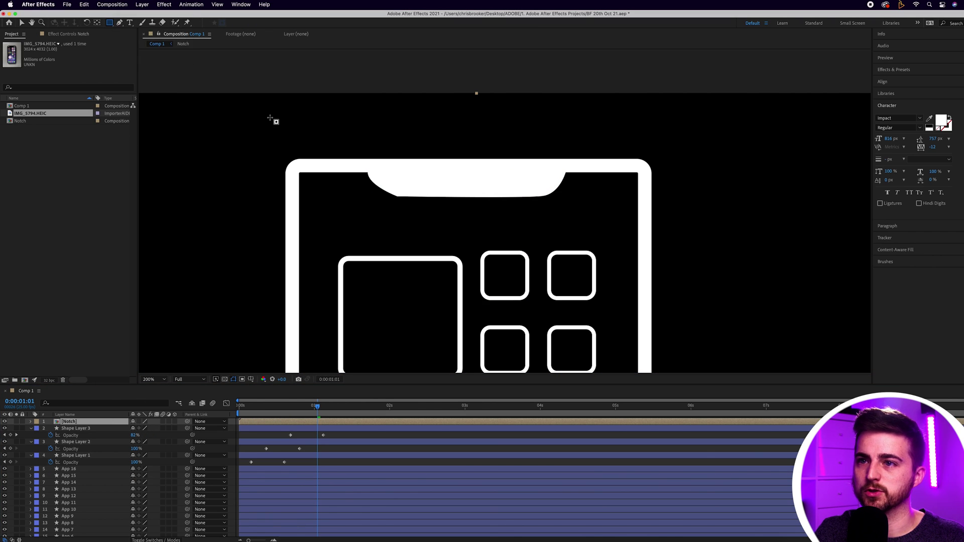
mouse_move(339, 142)
left_mouse_down()
mouse_move(439, 192)
mouse_move(594, 221)
mouse_move(598, 213)
left_mouse_up()
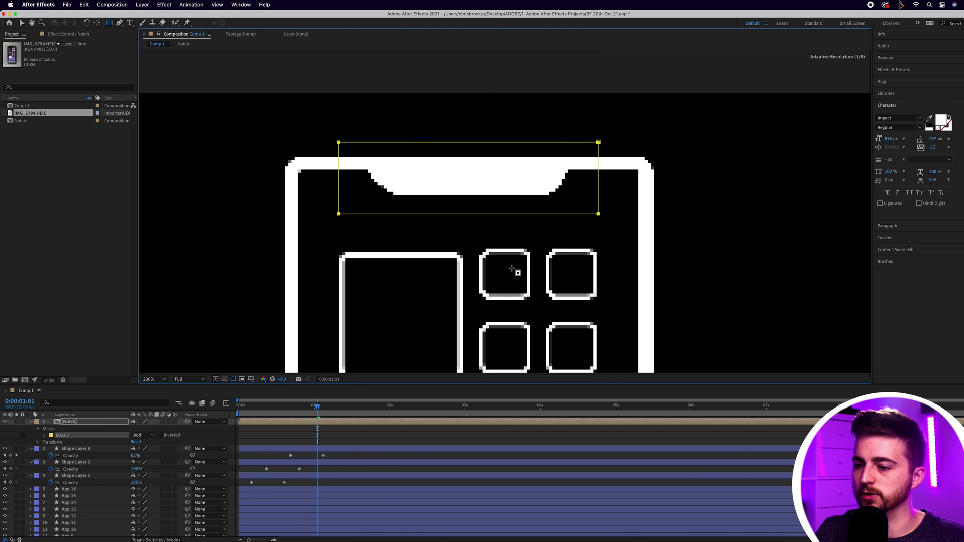
mouse_move(318, 406)
left_mouse_down()
mouse_move(291, 408)
mouse_move(311, 408)
left_mouse_up()
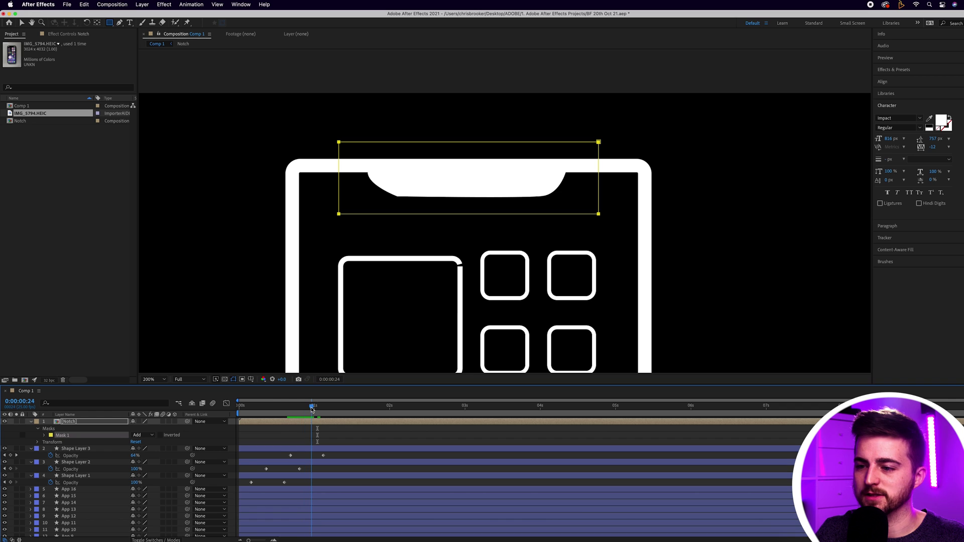
left_click(45, 436)
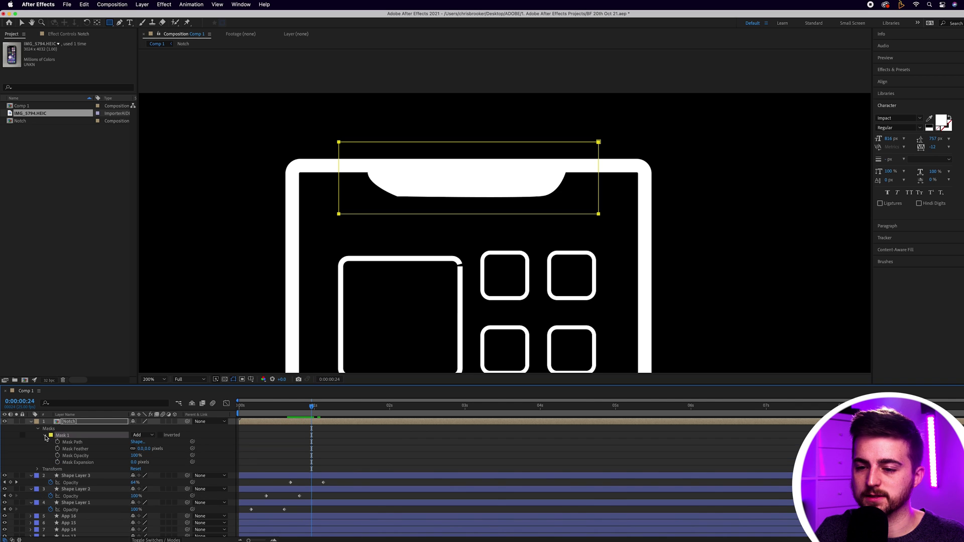
left_click(57, 442)
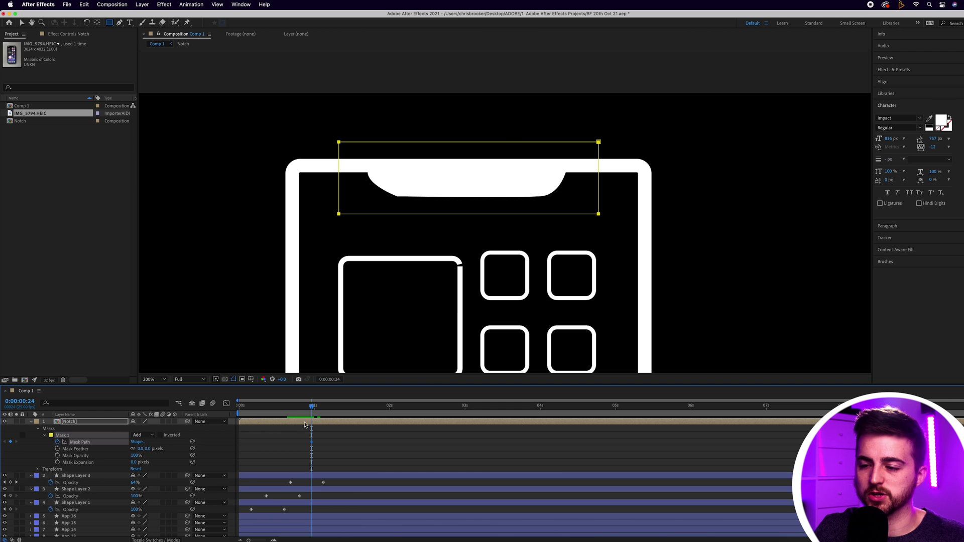
Step: At 0:00:00:17, move the Notch layer's mask straight up until it clears the notch, keyframing the Mask Path
left_click_drag(311, 408, 291, 409)
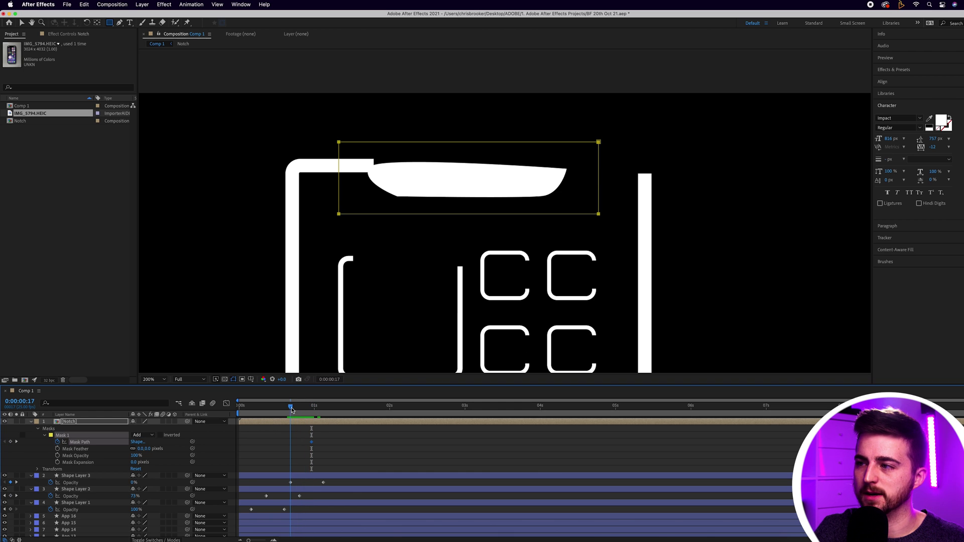
left_click(21, 23)
left_click_drag(605, 217, 604, 147)
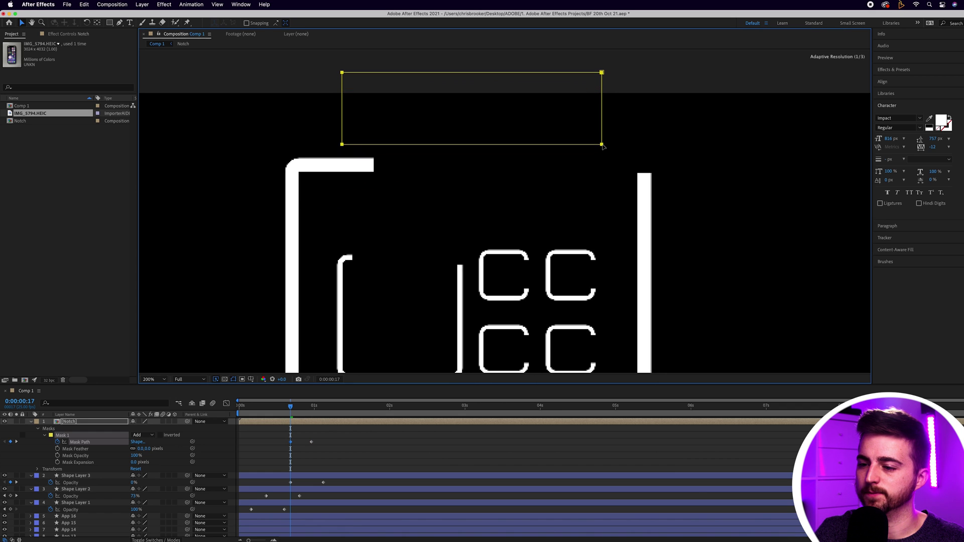
Step: Apply Easy Ease to the Notch layer's Mask Path keyframes and the Opacity keyframes of Shape Layers 1 to 3
left_click_drag(365, 436, 226, 516)
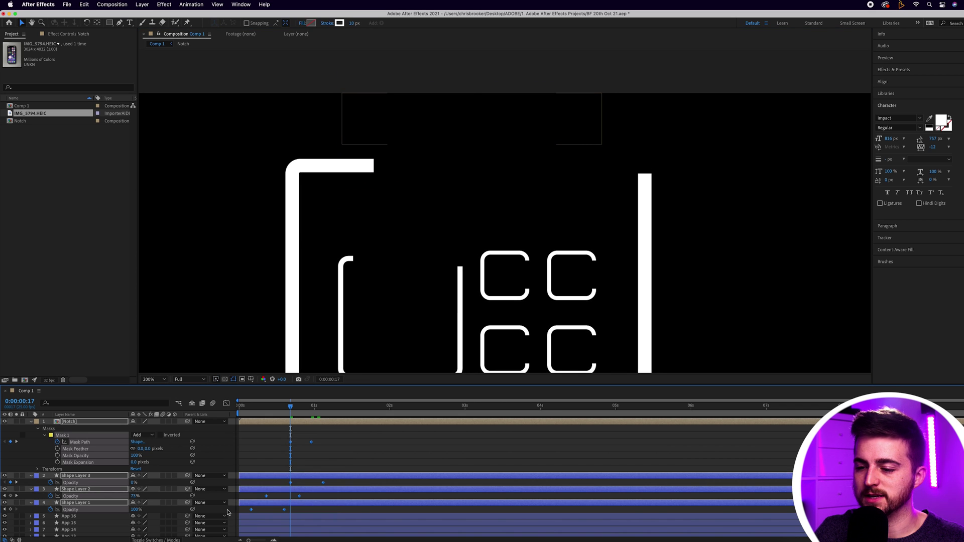
right_click(314, 442)
mouse_move(361, 535)
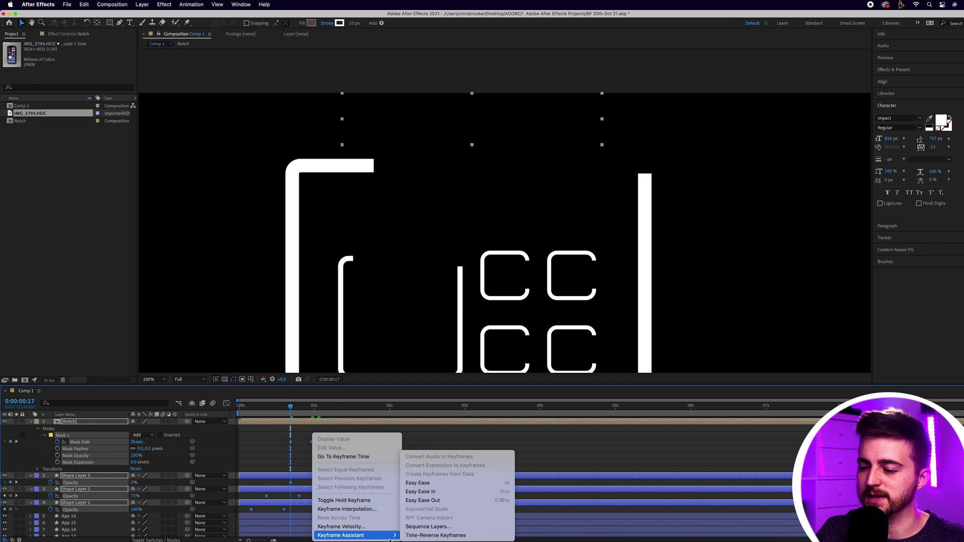
left_click(416, 483)
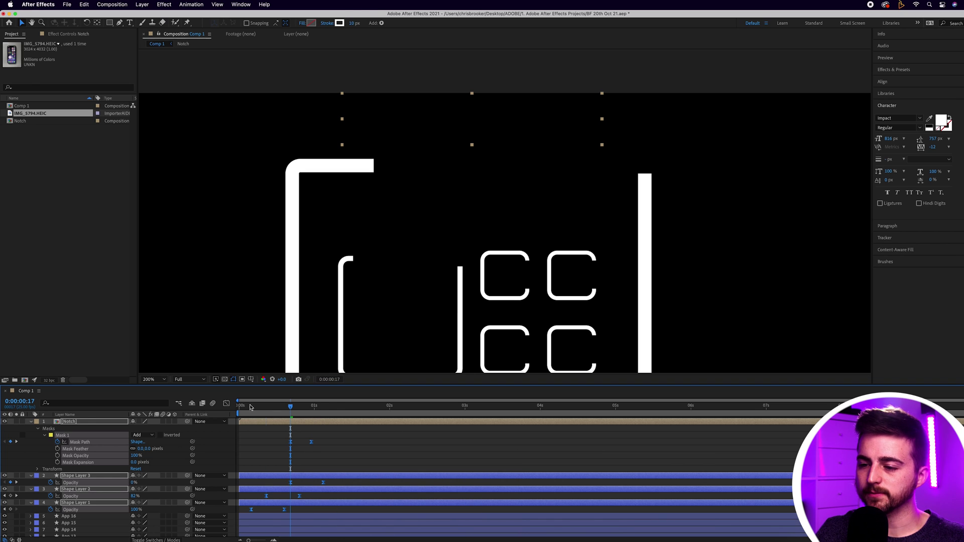
Step: Fit the whole composition in view and play the animation from 0:00:00:00 to check the notch reveal
left_click_drag(251, 407, 50, 415)
left_click(164, 380)
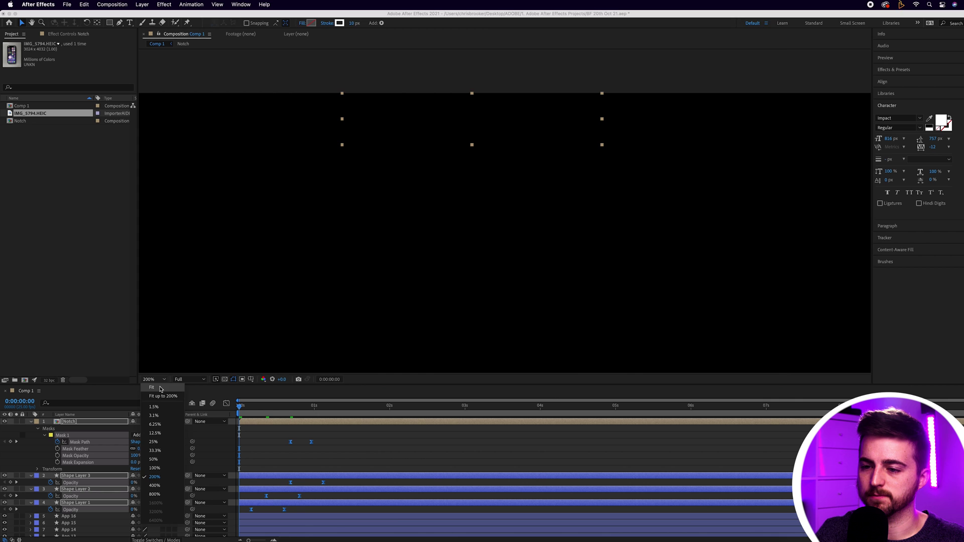
left_click(160, 388)
key("space")
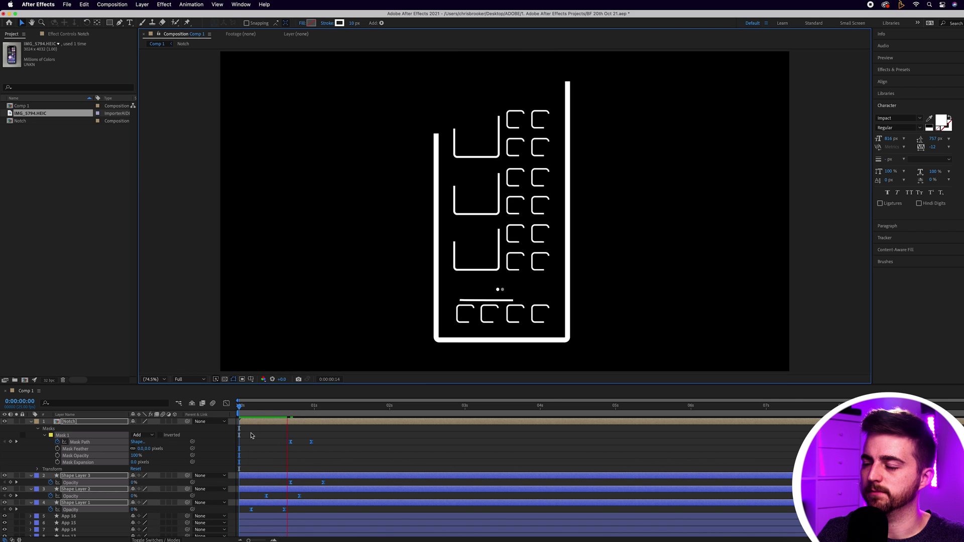